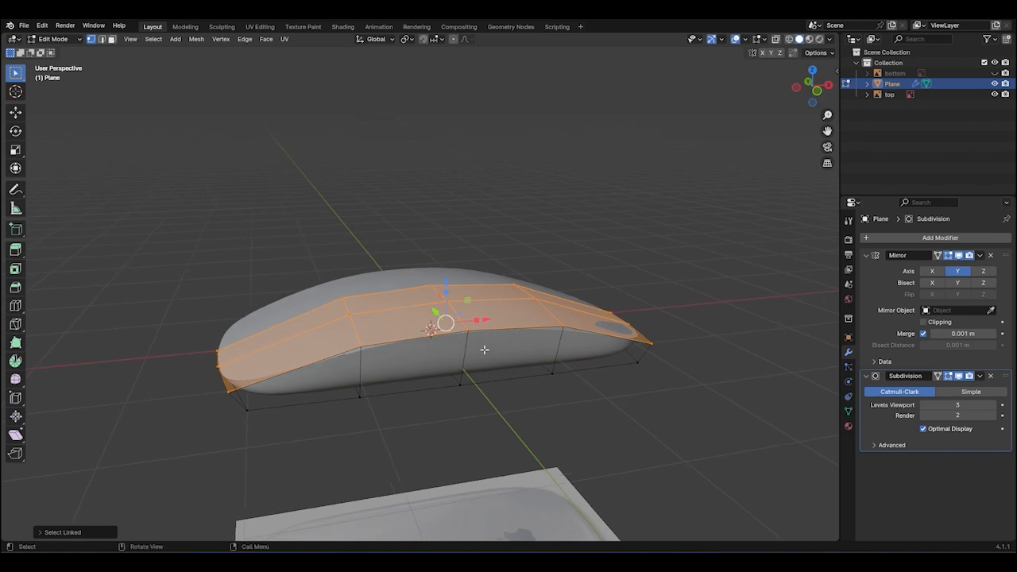
Separate the selected top faces of the mouse into their own object, return to Object Mode and select the new piece
{"action": "key", "text": "p"}
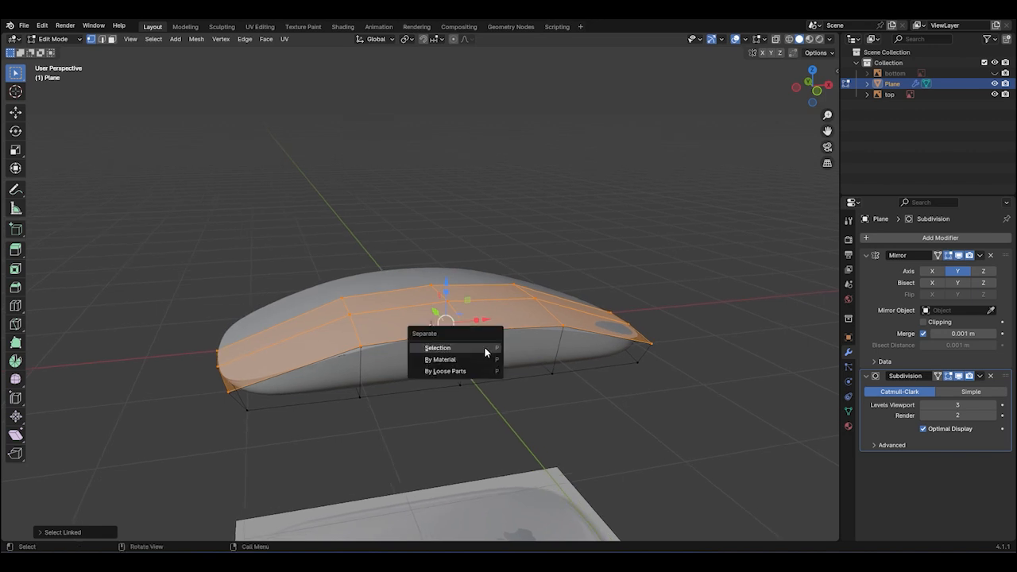
{"action": "left_click", "coordinate": [484, 348]}
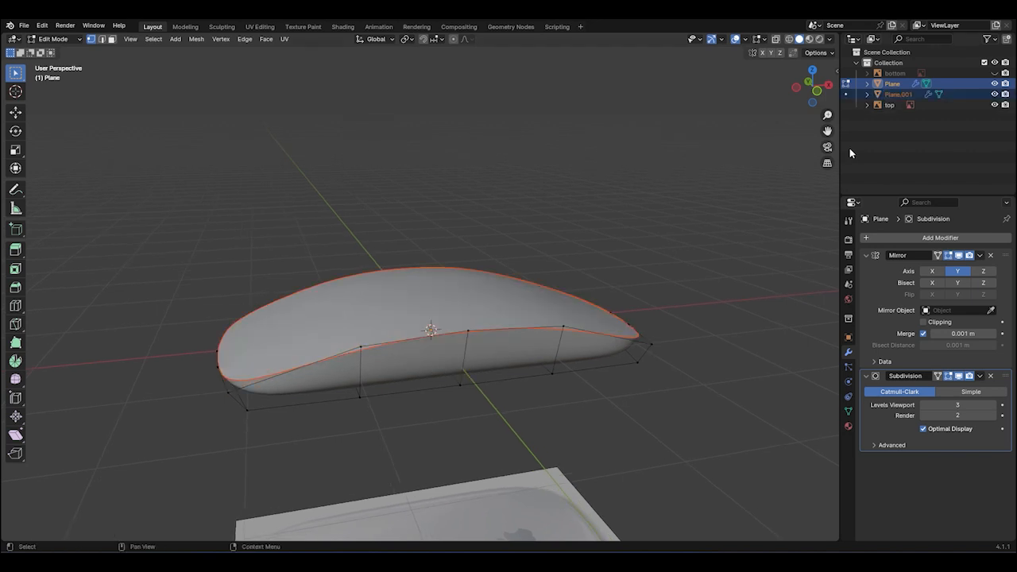
{"action": "key", "text": "Tab"}
{"action": "left_click", "coordinate": [718, 291]}
{"action": "middle_click_drag", "start_coordinate": [718, 291], "coordinate": [733, 355]}
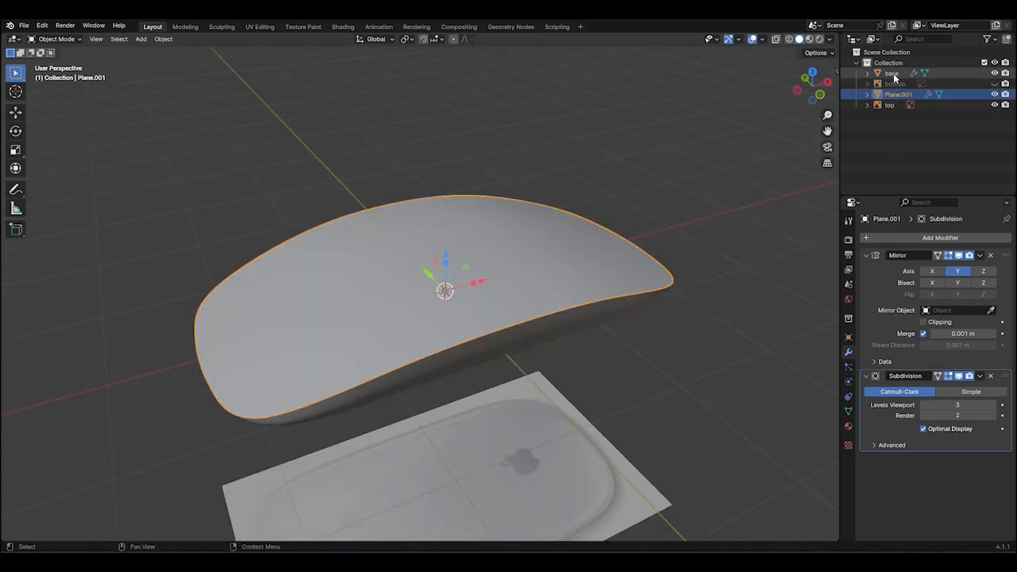
Rename the lower body object "mouse base" and the separated upper shell "mouse top"
{"action": "left_click", "coordinate": [892, 74]}
{"action": "double_click", "coordinate": [891, 73]}
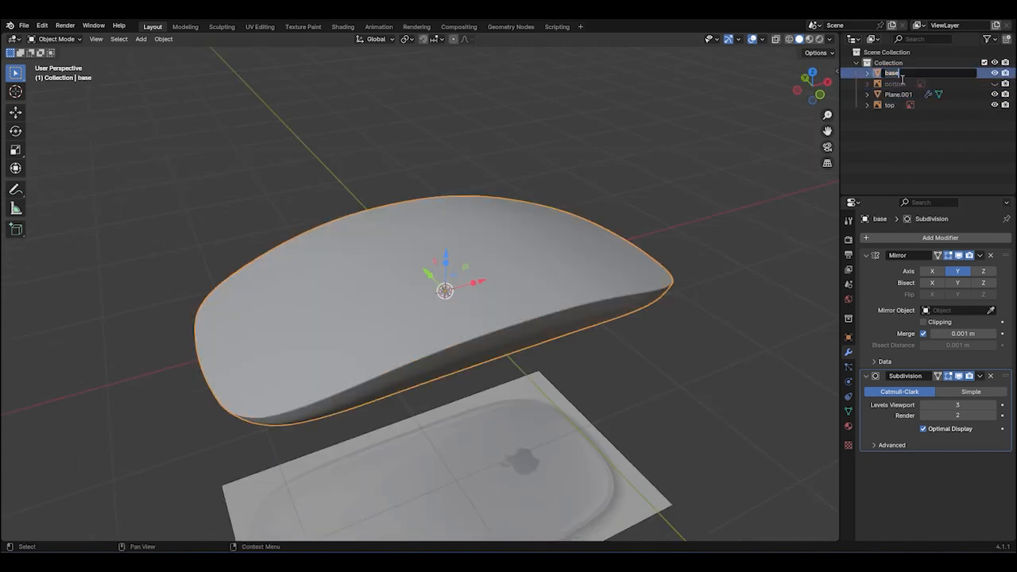
{"action": "type", "text": "mouse base"}
{"action": "key", "text": "Return"}
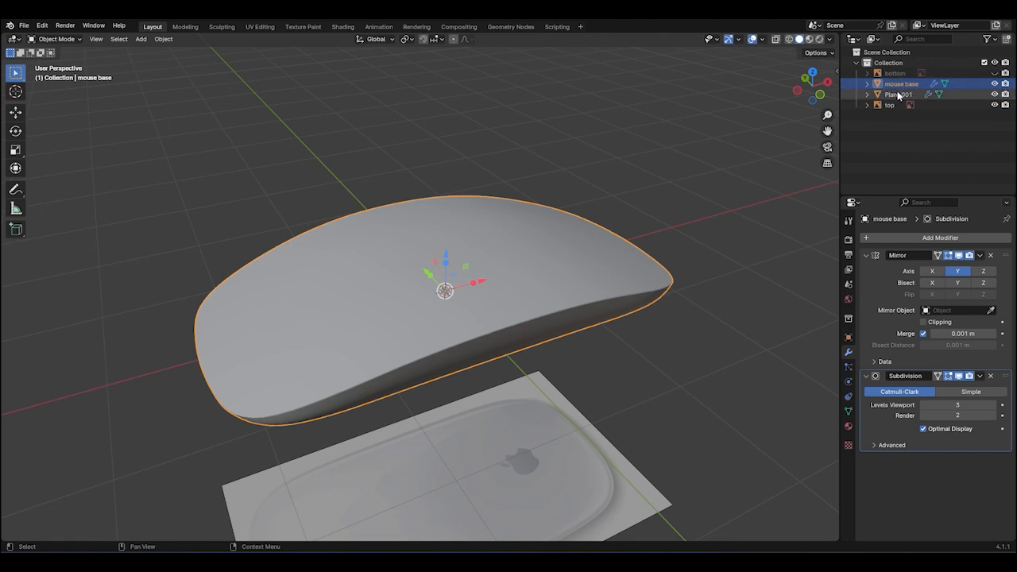
{"action": "left_click", "coordinate": [899, 95]}
{"action": "double_click", "coordinate": [899, 94]}
{"action": "type", "text": "mouse"}
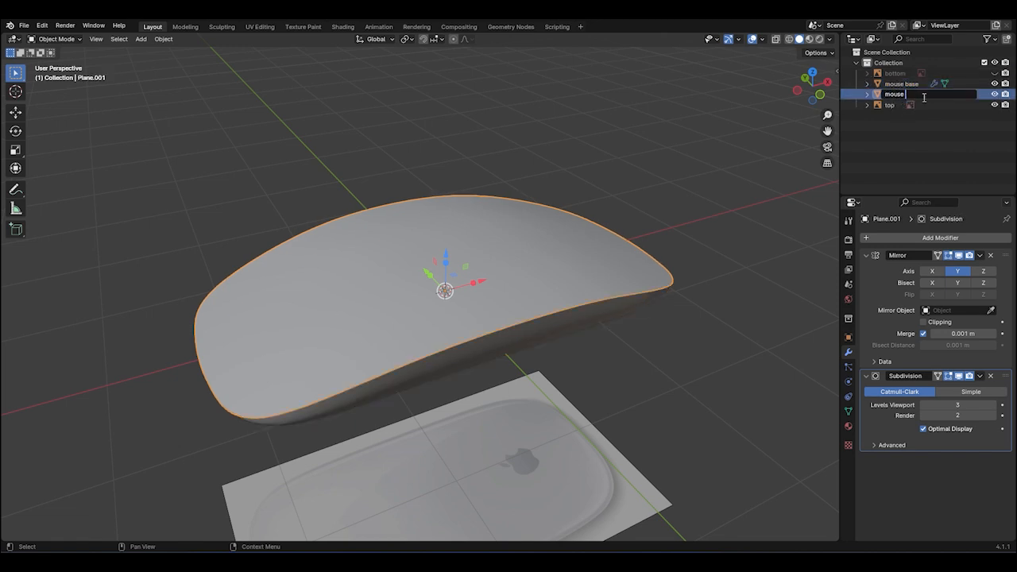
{"action": "type", "text": " top"}
{"action": "key", "text": "Return"}
Create a new collection and rename the original collection holding the reference images "orthos"
{"action": "right_click", "coordinate": [885, 121]}
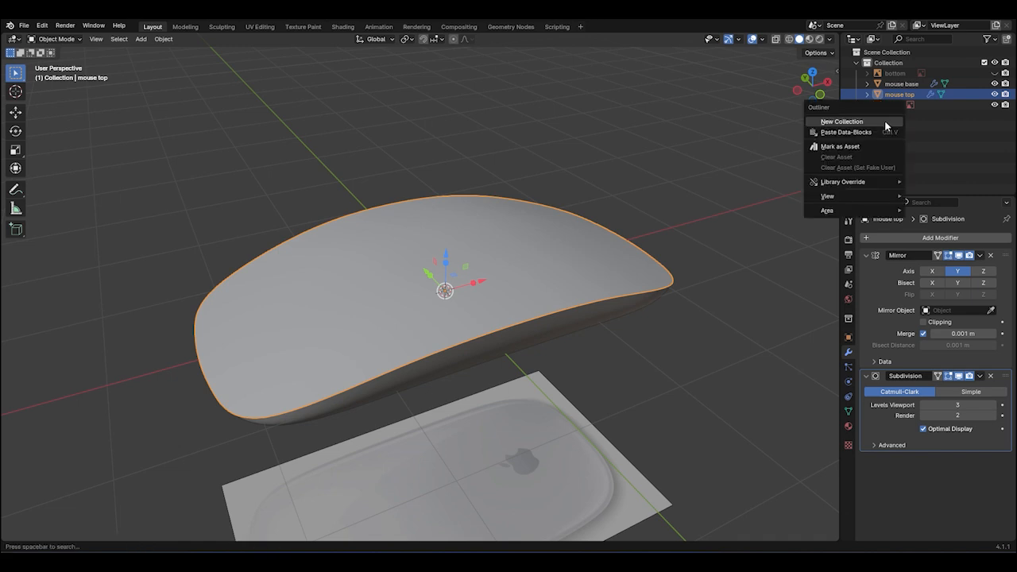
{"action": "left_click", "coordinate": [883, 121]}
{"action": "double_click", "coordinate": [886, 62]}
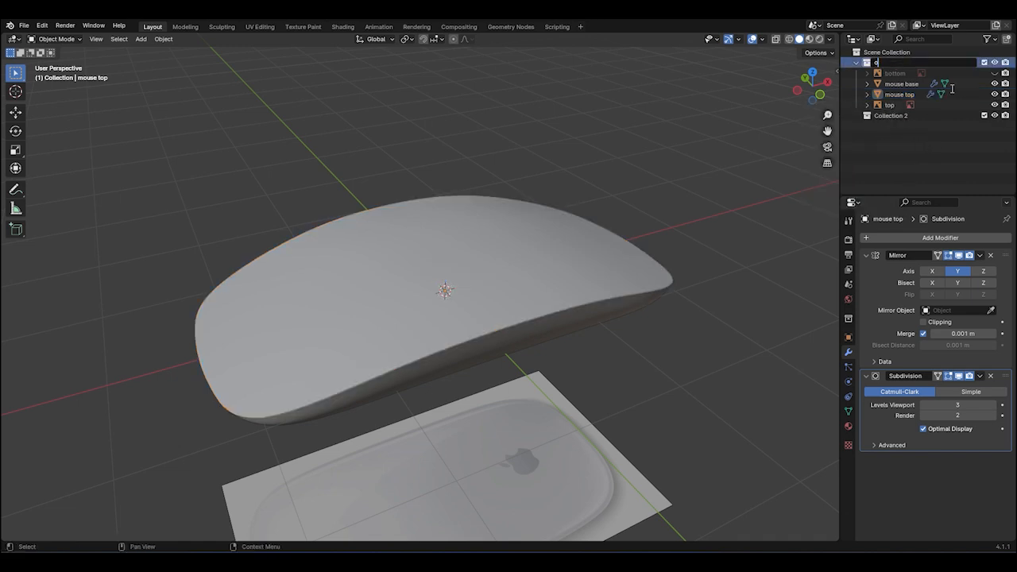
{"action": "type", "text": "orthos"}
Move mouse base and mouse top into the new collection and name that collection "mouse"
{"action": "left_click", "coordinate": [899, 94]}
{"action": "left_click", "coordinate": [901, 84], "text": "ctrl"}
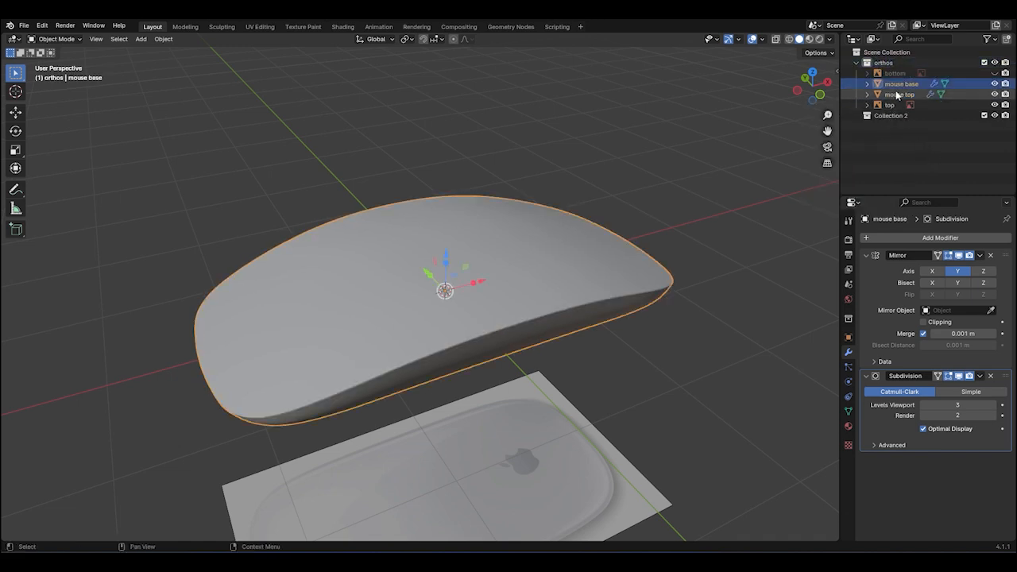
{"action": "left_click_drag", "start_coordinate": [901, 84], "coordinate": [896, 119]}
{"action": "double_click", "coordinate": [889, 94]}
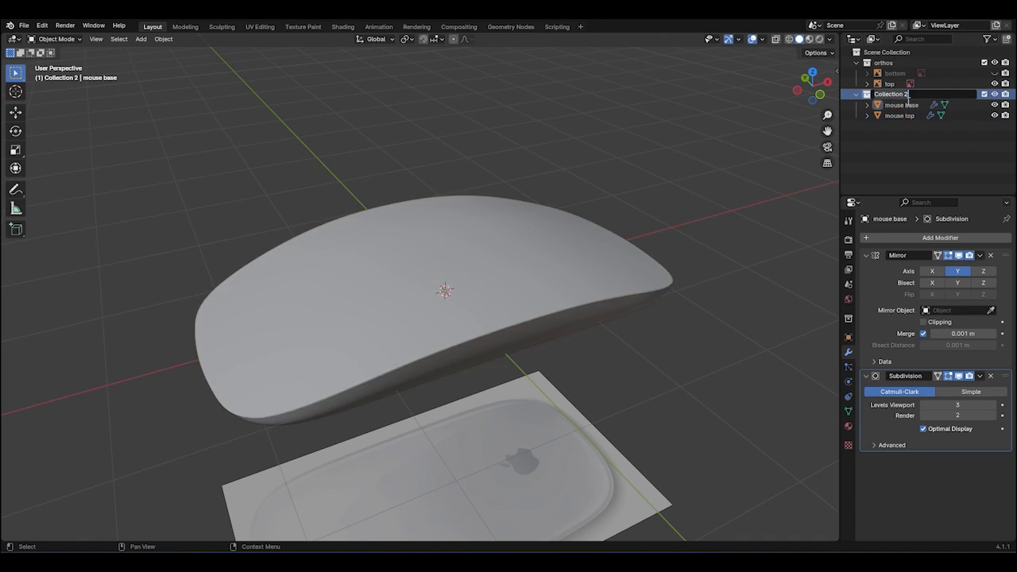
{"action": "type", "text": "mouse"}
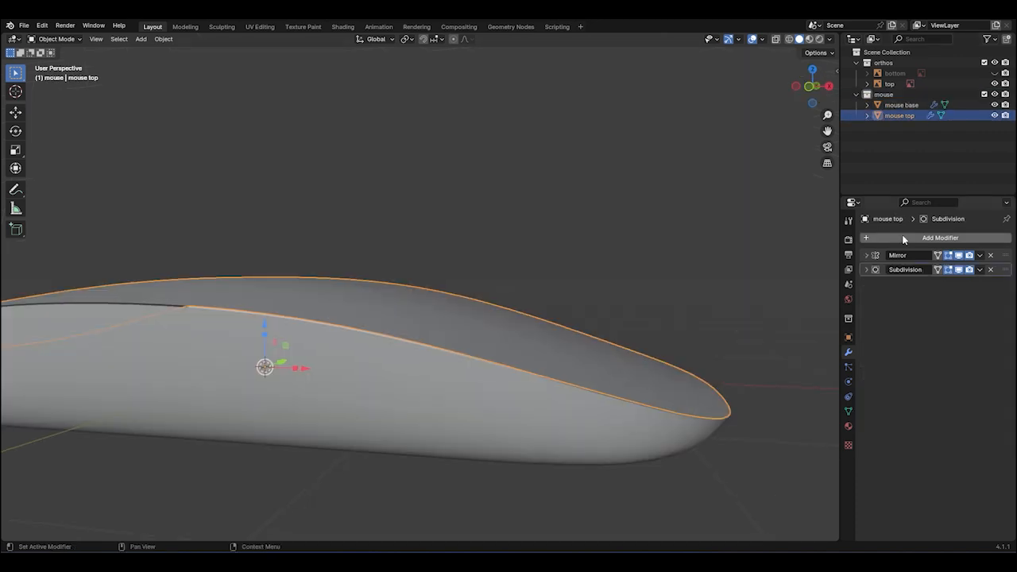
Add a Solidify modifier to mouse top and adjust it so the shell thickens outward
{"action": "left_click", "coordinate": [894, 239]}
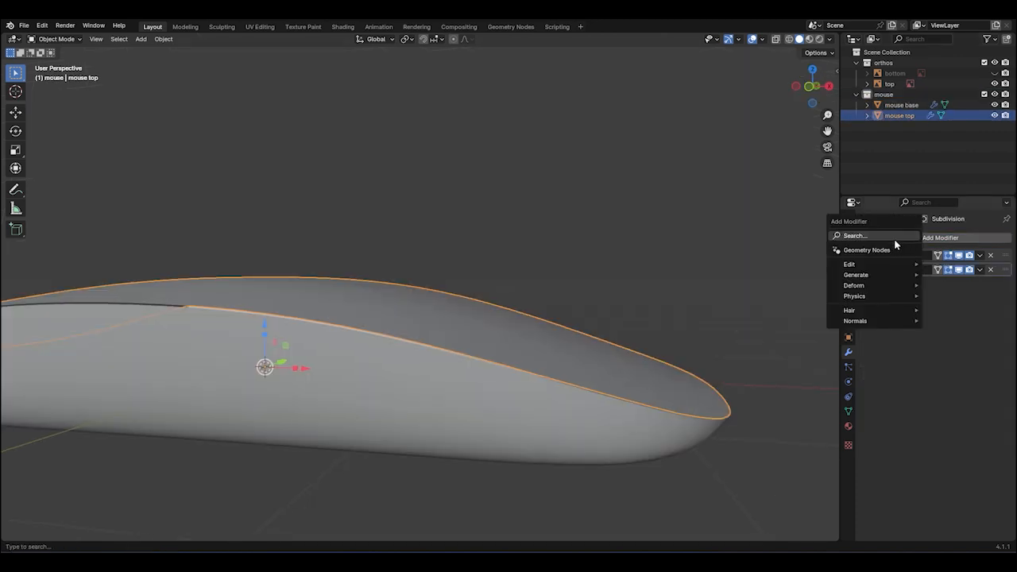
{"action": "left_click", "coordinate": [894, 238]}
{"action": "type", "text": "sol"}
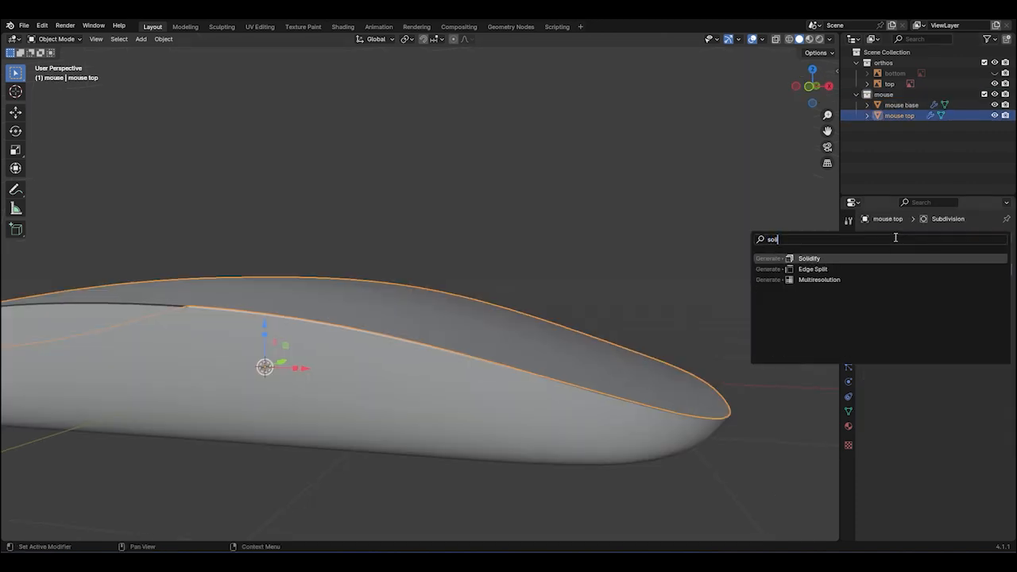
{"action": "left_click", "coordinate": [808, 259]}
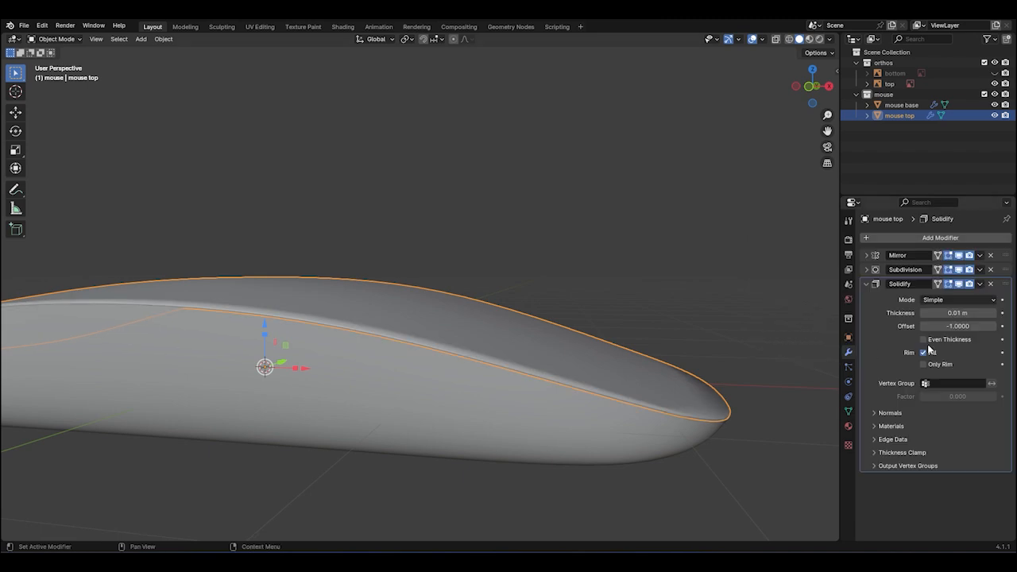
{"action": "left_click_drag", "start_coordinate": [938, 332], "coordinate": [994, 313]}
{"action": "middle_click_drag", "start_coordinate": [632, 370], "coordinate": [584, 375]}
{"action": "left_click", "coordinate": [866, 283]}
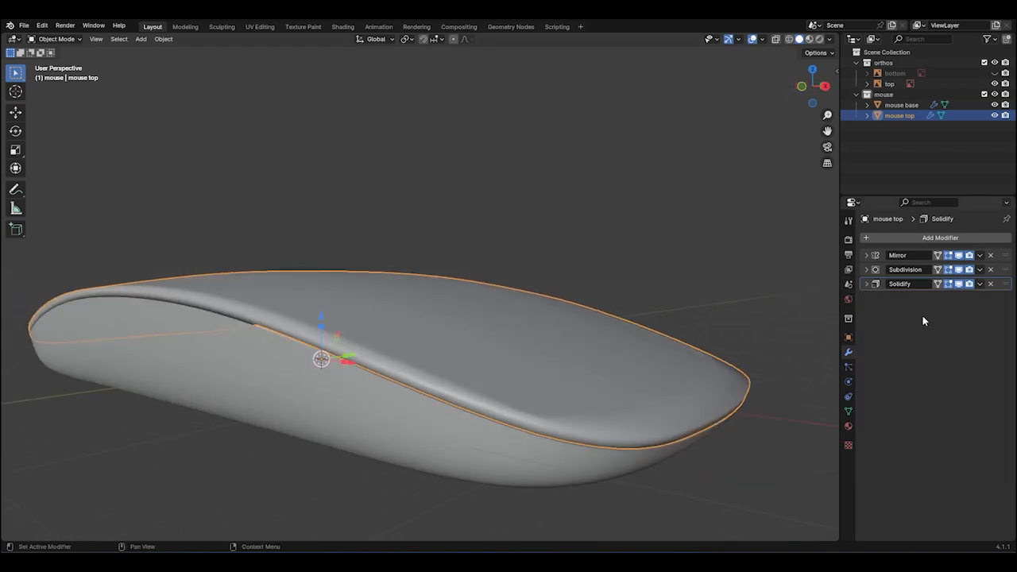
Add a Bevel modifier to mouse top and reorder the stack so Subdivision comes last
{"action": "left_click", "coordinate": [927, 237]}
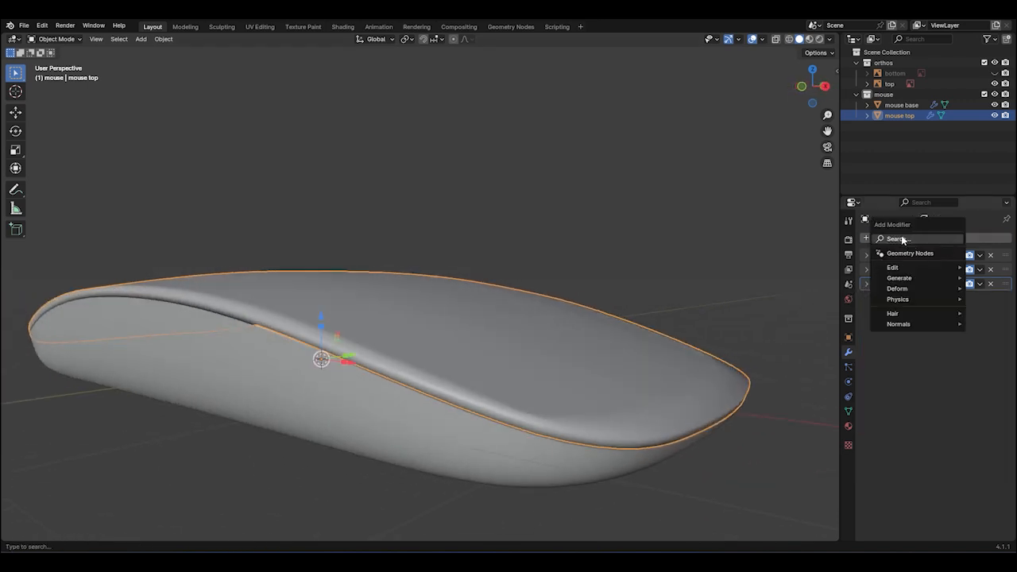
{"action": "left_click", "coordinate": [903, 239]}
{"action": "type", "text": "bevel"}
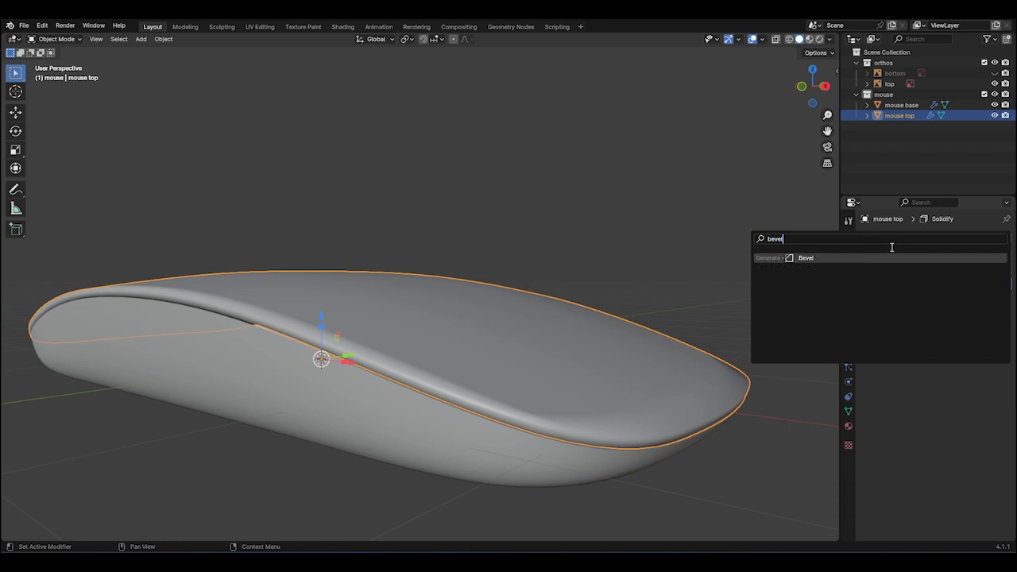
{"action": "left_click", "coordinate": [885, 258]}
{"action": "left_click", "coordinate": [1008, 272]}
{"action": "left_click_drag", "start_coordinate": [1008, 273], "coordinate": [1001, 427]}
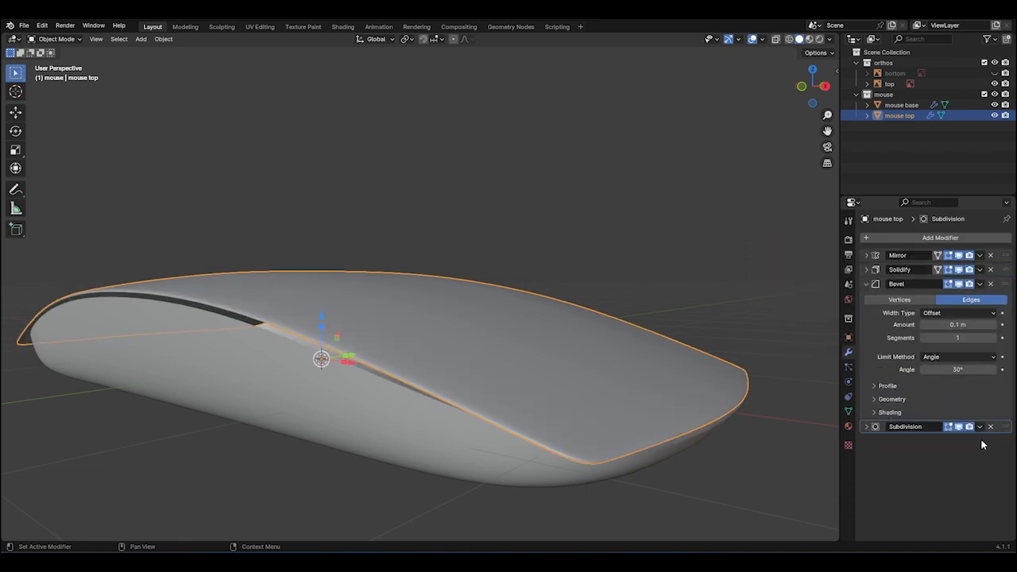
Set the Bevel modifier's angle limit to 80°, its segments to 3 and its amount to 0.01 m
{"action": "left_click", "coordinate": [964, 370]}
{"action": "type", "text": "80"}
{"action": "key", "text": "Return"}
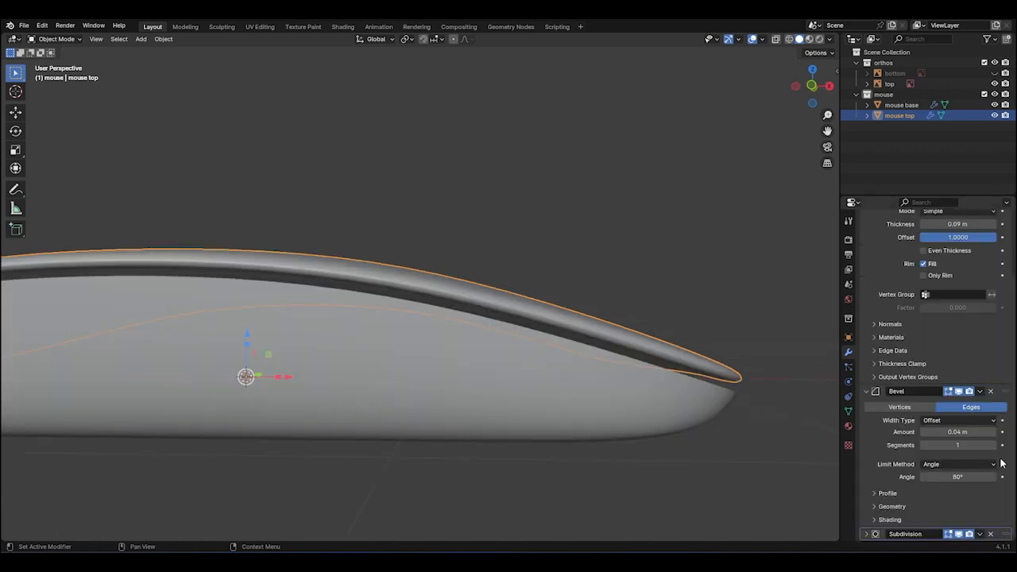
{"action": "left_click", "coordinate": [994, 446]}
{"action": "left_click", "coordinate": [994, 446]}
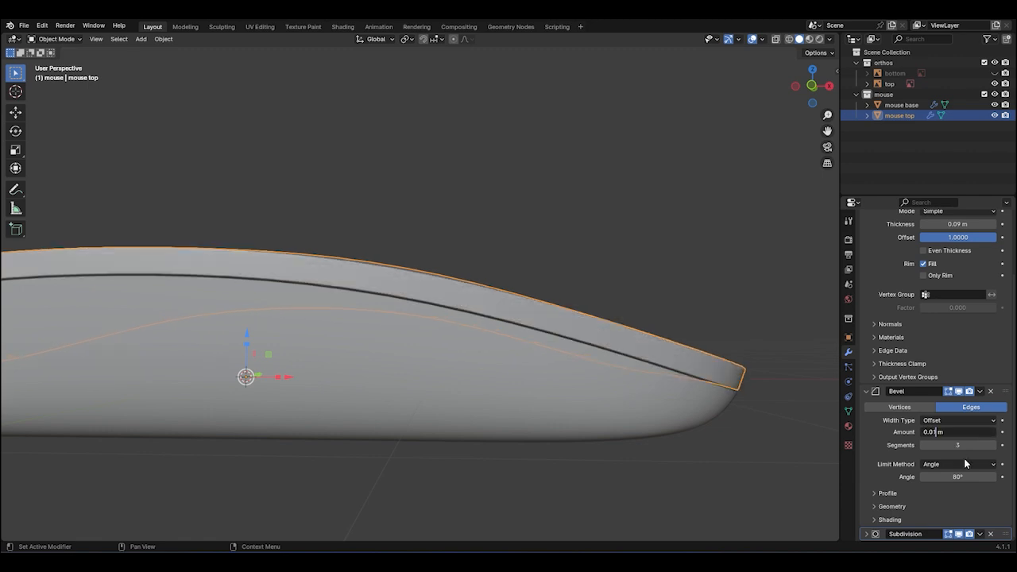
{"action": "key", "text": "Return"}
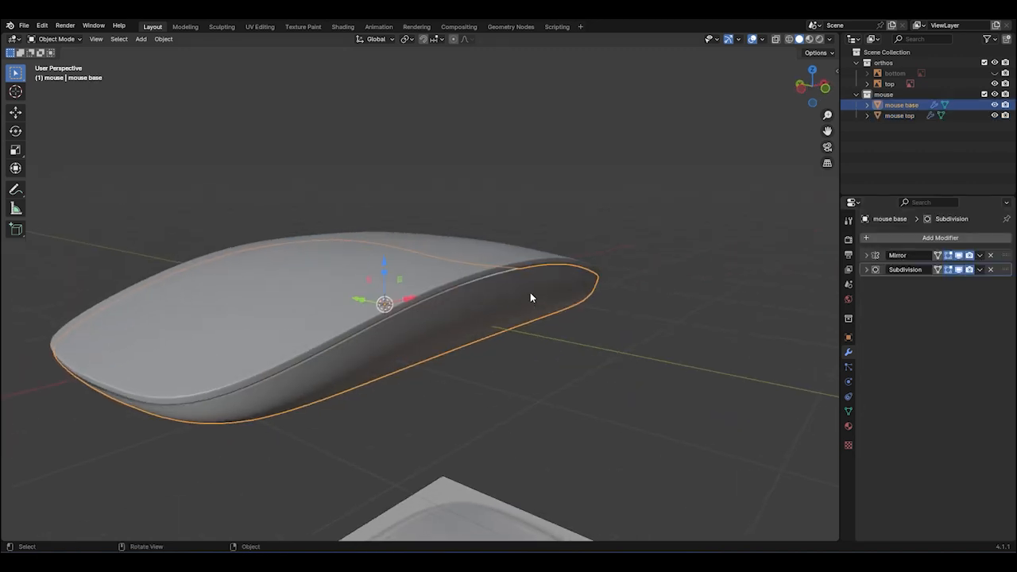
Extrude the upper rim edge loop of mouse base and scale it slightly inward in the top view, excluding the Z axis
{"action": "scroll", "coordinate": [530, 293], "scroll_direction": "up", "scroll_amount": 5}
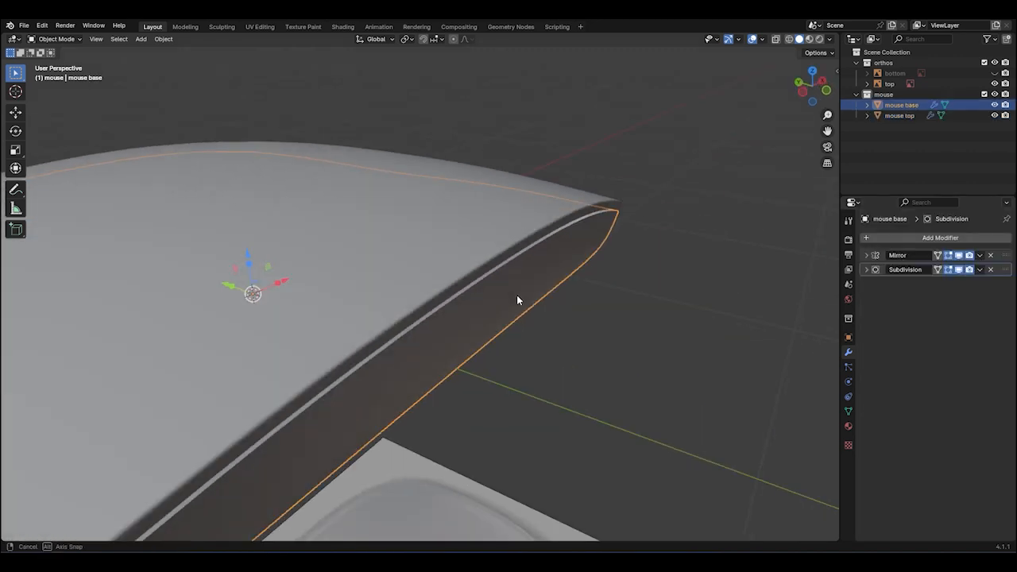
{"action": "key", "text": "Tab"}
{"action": "middle_click_drag", "start_coordinate": [508, 289], "coordinate": [477, 299]}
{"action": "scroll", "coordinate": [529, 295], "scroll_direction": "down", "scroll_amount": 3}
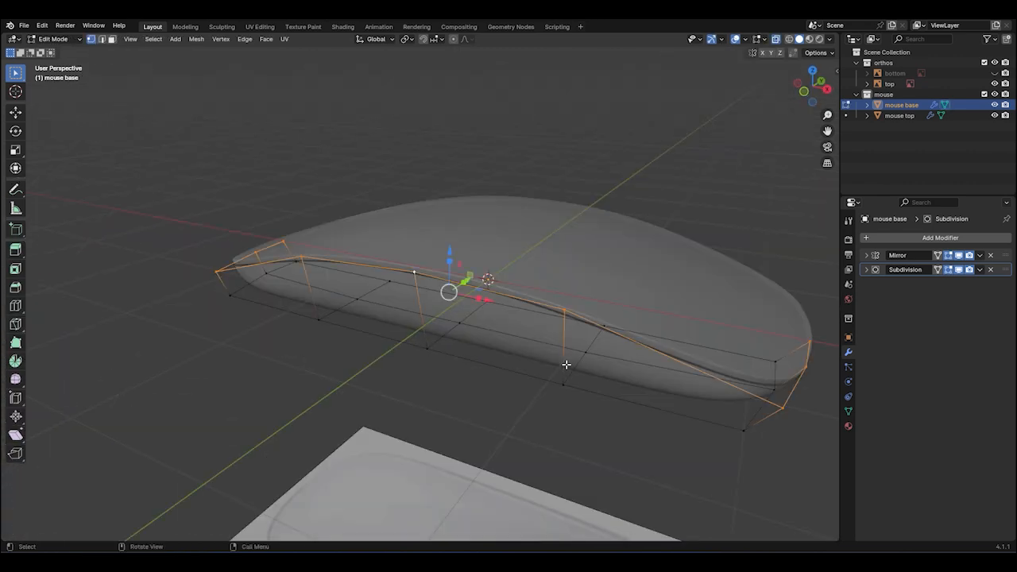
{"action": "middle_click_drag", "start_coordinate": [563, 398], "coordinate": [631, 372]}
{"action": "key", "text": "KP_7"}
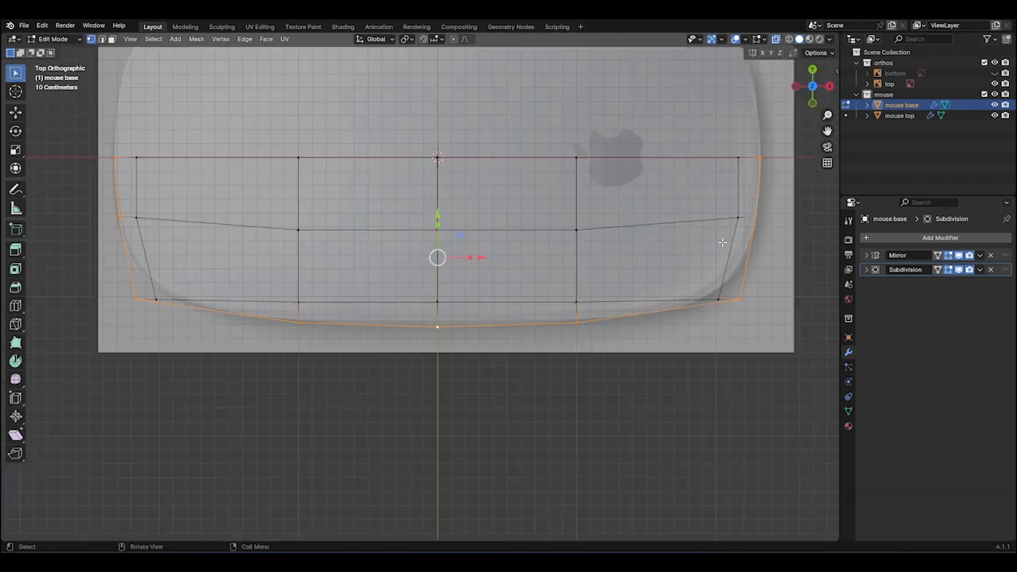
{"action": "key", "text": "s"}
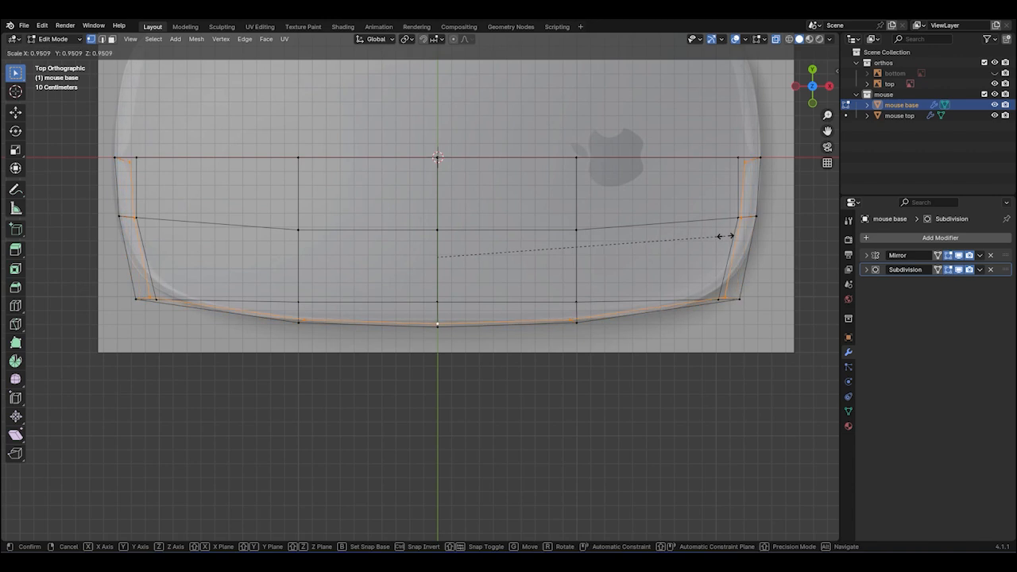
{"action": "key", "text": "shift+z"}
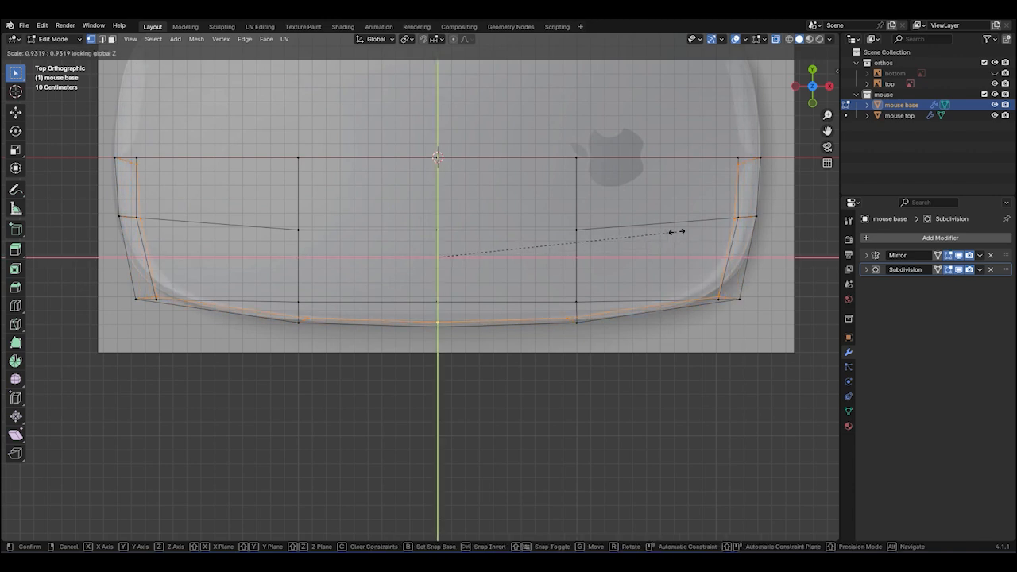
{"action": "left_click", "coordinate": [648, 240]}
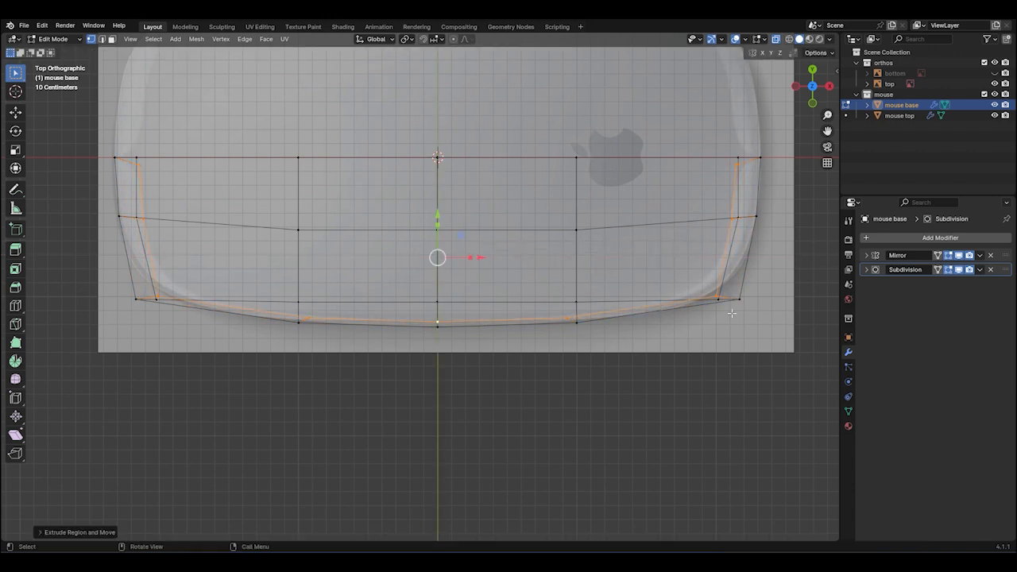
Enable clipping in the Mirror modifier and move the two end vertices of the inner rim along Y onto the mirror centreline
{"action": "middle_click_drag", "start_coordinate": [648, 240], "coordinate": [750, 292]}
{"action": "key", "text": "KP_7"}
{"action": "left_click", "coordinate": [734, 166]}
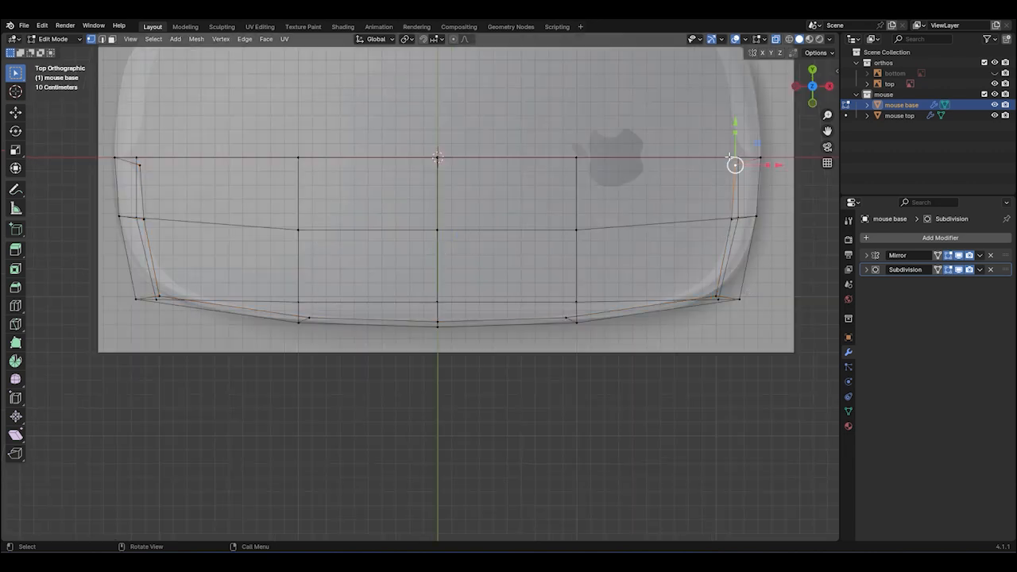
{"action": "left_click", "coordinate": [140, 165], "text": "shift"}
{"action": "left_click_drag", "start_coordinate": [436, 125], "coordinate": [428, 99]}
{"action": "key", "text": "ctrl+z"}
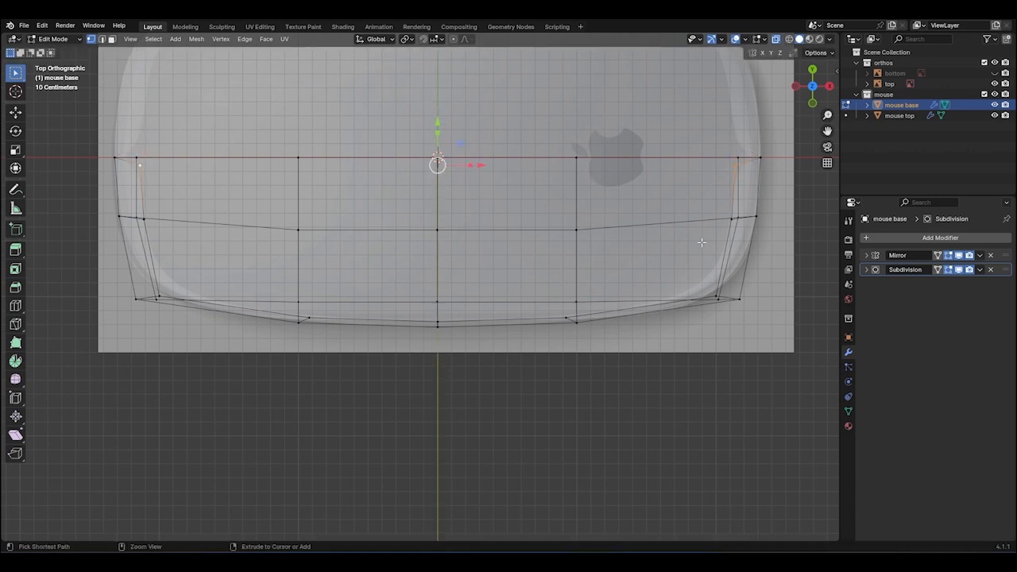
{"action": "left_click", "coordinate": [871, 255]}
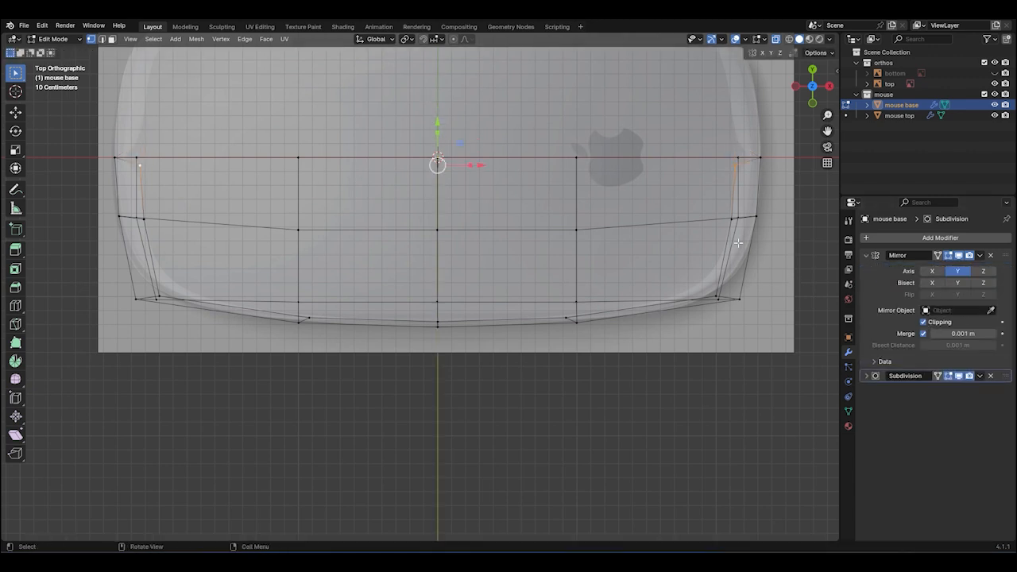
{"action": "mouse_move", "coordinate": [436, 121]}
{"action": "left_mouse_down"}
{"action": "mouse_move", "coordinate": [436, 89]}
{"action": "mouse_move", "coordinate": [437, 121]}
{"action": "left_mouse_up"}
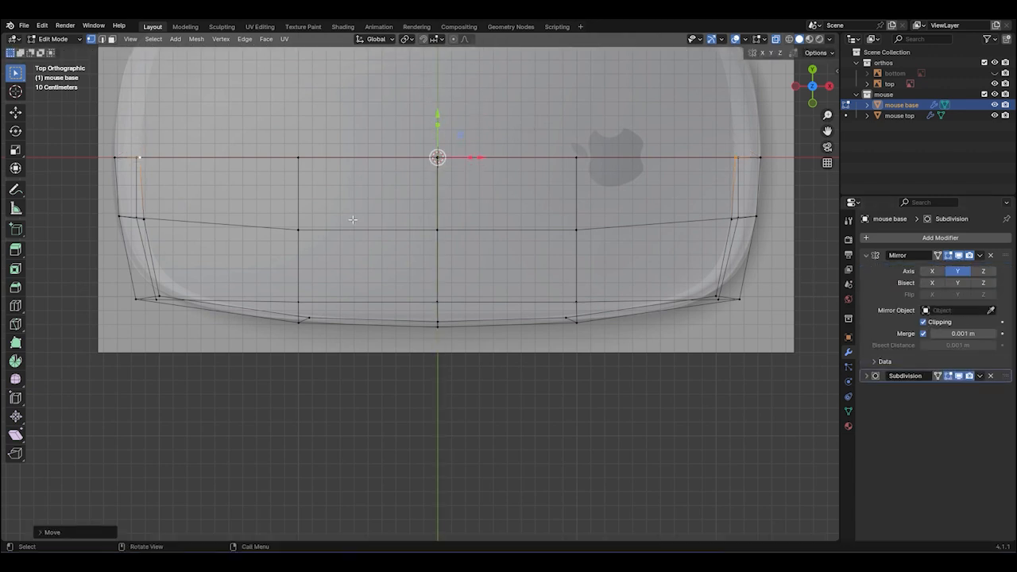
Select the inner rim's long edge loop on mouse base and move it further inward along Y in the top view
{"action": "scroll", "coordinate": [390, 156], "scroll_direction": "down", "scroll_amount": 2}
{"action": "scroll", "coordinate": [287, 326], "scroll_direction": "up", "scroll_amount": 1}
{"action": "middle_click_drag", "start_coordinate": [333, 298], "coordinate": [461, 189]}
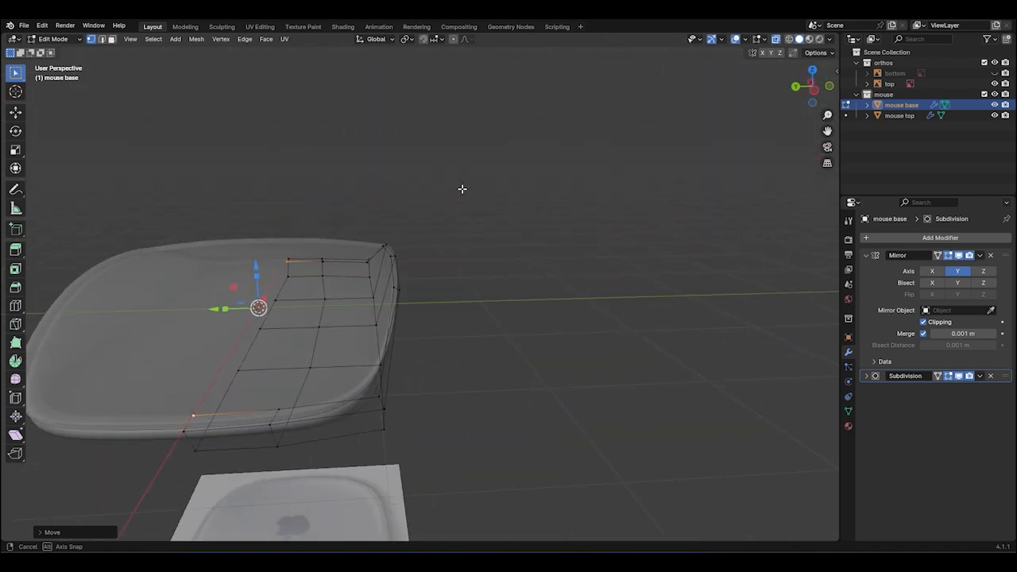
{"action": "left_click", "coordinate": [378, 396]}
{"action": "left_click", "coordinate": [393, 287], "text": "alt"}
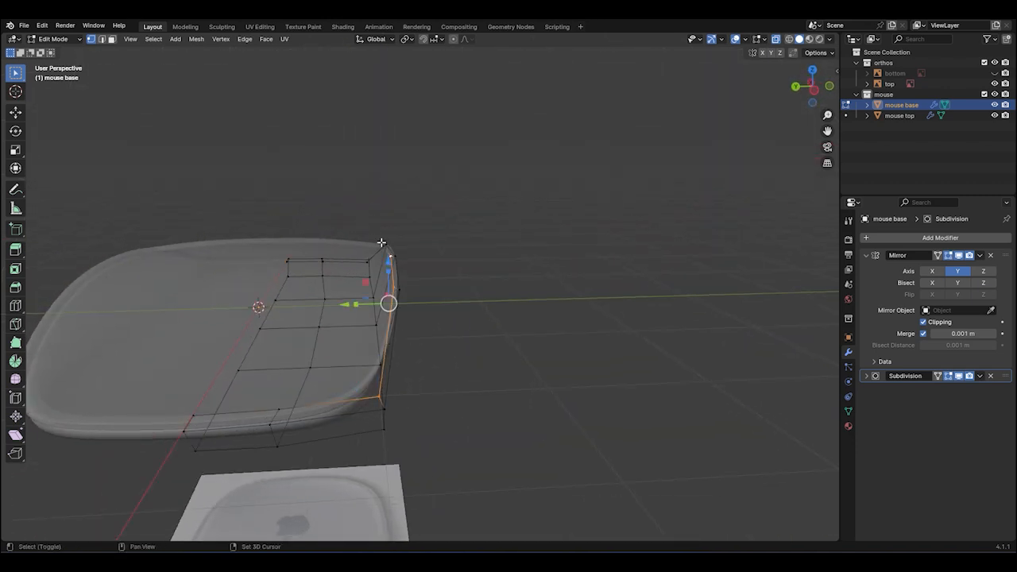
{"action": "middle_click_drag", "start_coordinate": [522, 289], "coordinate": [607, 360]}
{"action": "key", "text": "KP_5"}
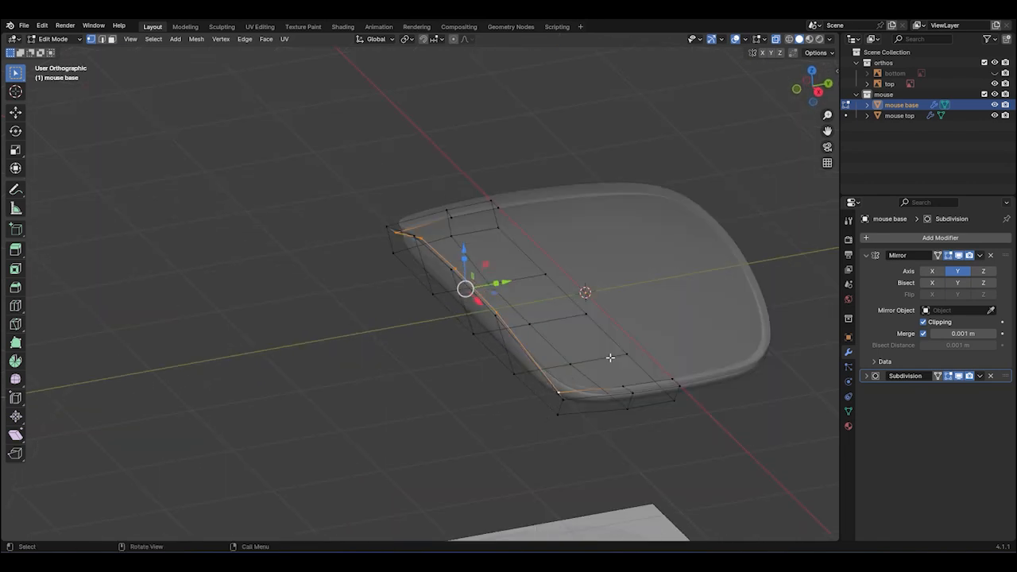
{"action": "key", "text": "KP_7"}
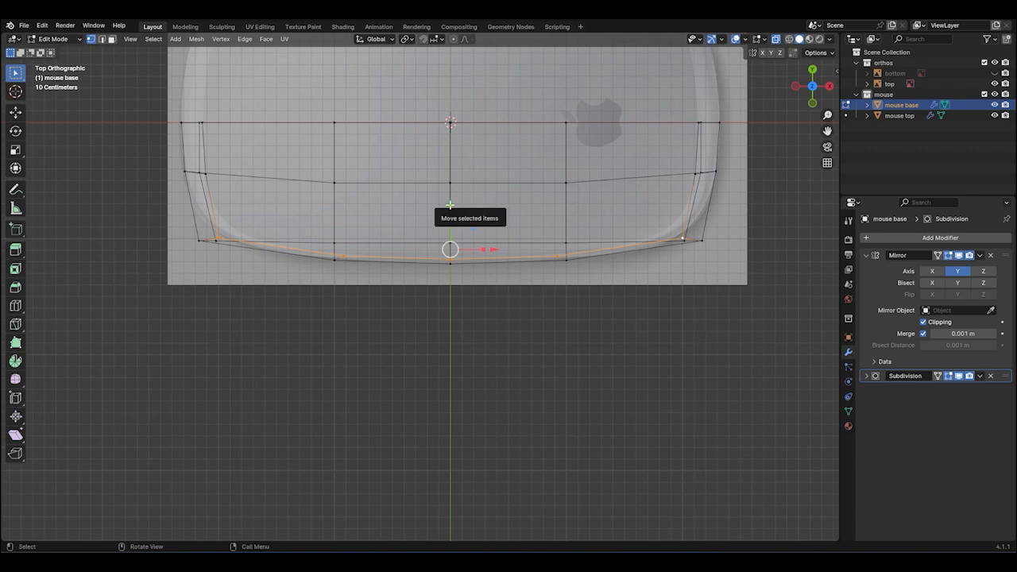
{"action": "left_click_drag", "start_coordinate": [450, 210], "coordinate": [448, 184]}
{"action": "middle_click_drag", "start_coordinate": [447, 184], "coordinate": [465, 143]}
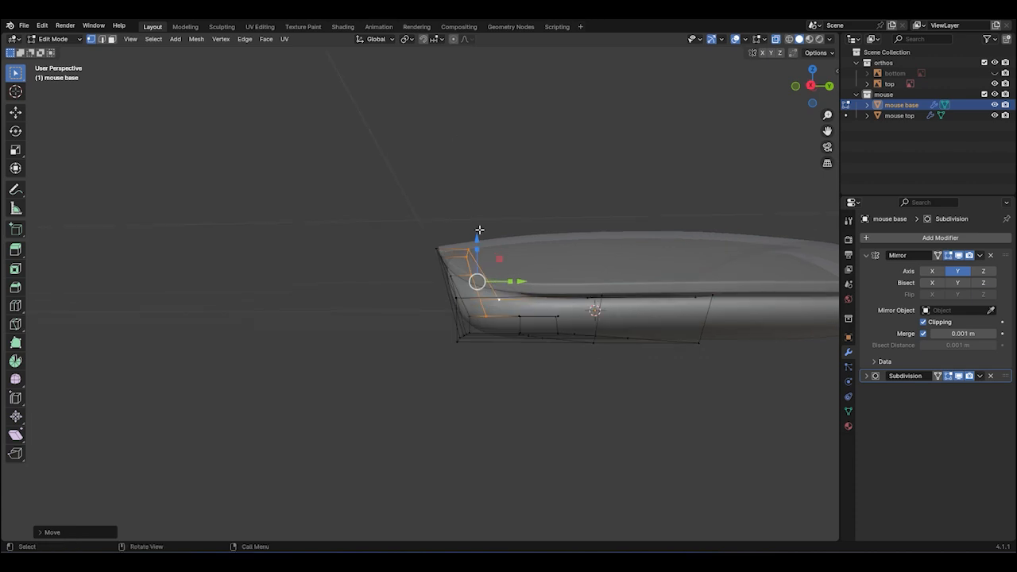
{"action": "scroll", "coordinate": [489, 241], "scroll_direction": "up", "scroll_amount": 1}
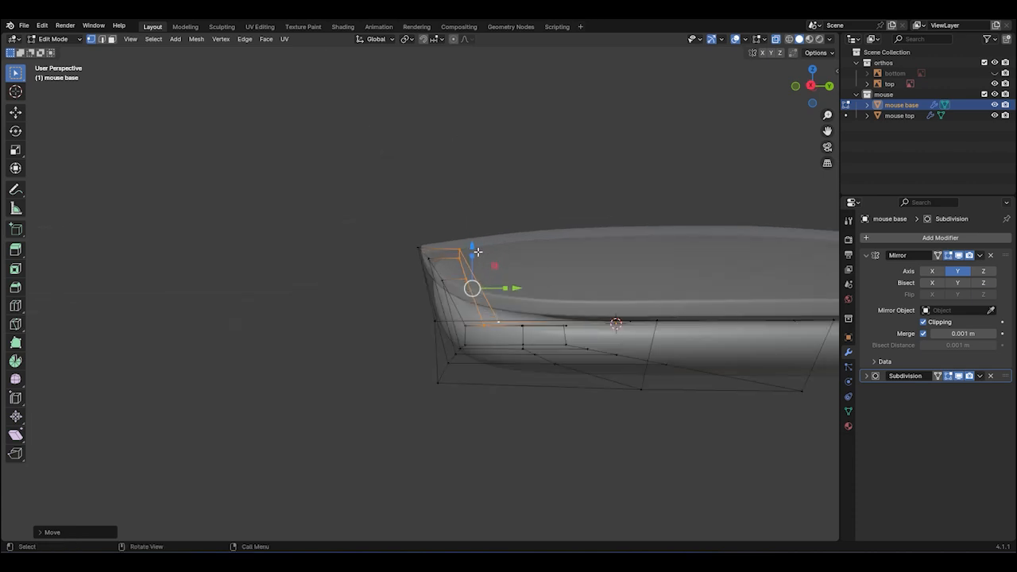
{"action": "middle_click_drag", "start_coordinate": [476, 248], "coordinate": [472, 299]}
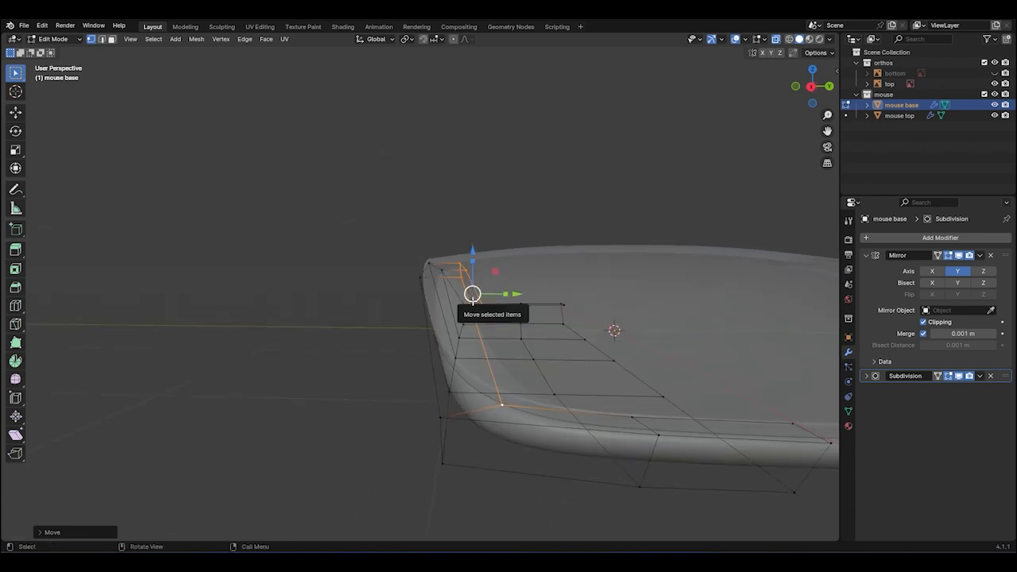
{"action": "key", "text": "KP_7"}
{"action": "scroll", "coordinate": [731, 310], "scroll_direction": "up", "scroll_amount": 1}
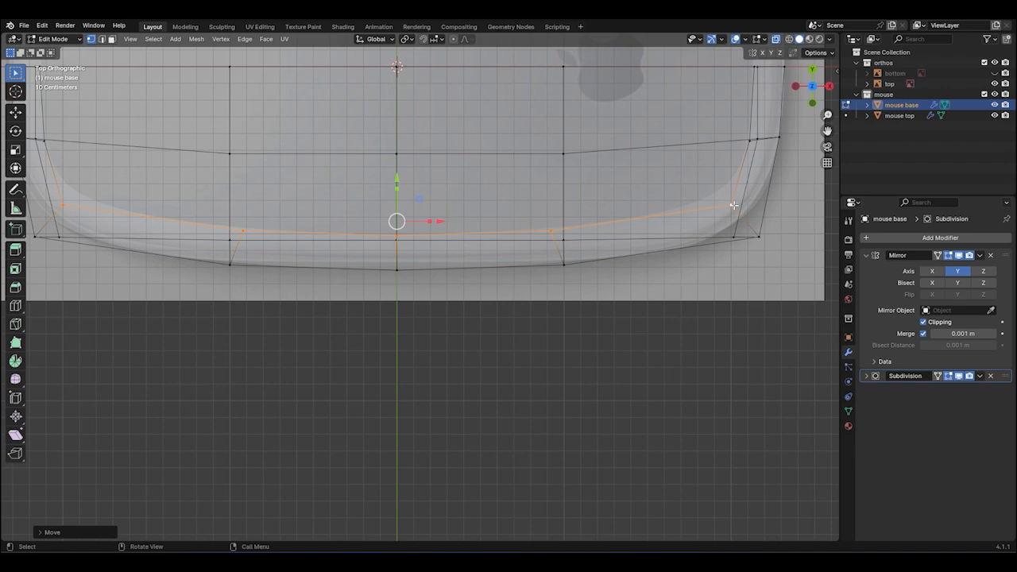
{"action": "left_click", "coordinate": [734, 206]}
{"action": "left_click", "coordinate": [63, 206], "text": "shift"}
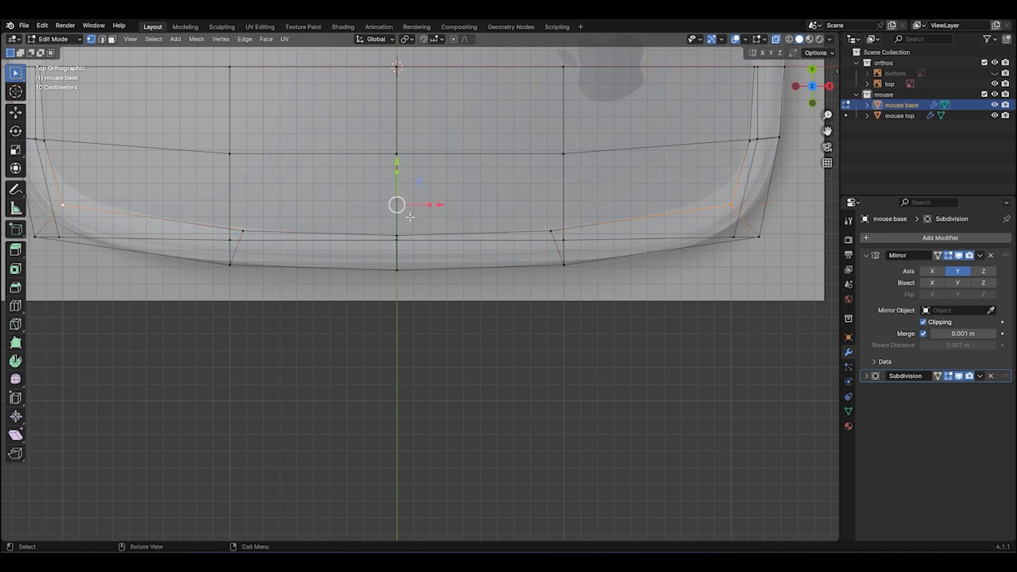
{"action": "scroll", "coordinate": [410, 217], "scroll_direction": "down", "scroll_amount": 2}
{"action": "scroll", "coordinate": [286, 213], "scroll_direction": "up", "scroll_amount": 2}
{"action": "left_click", "coordinate": [297, 233], "text": "shift"}
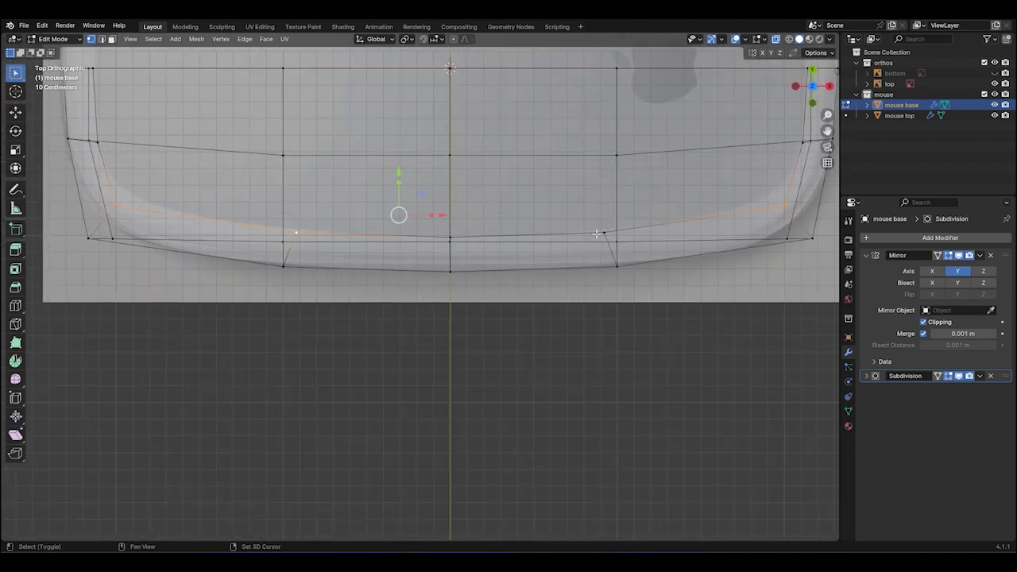
{"action": "left_click", "coordinate": [601, 233], "text": "shift"}
{"action": "left_click_drag", "start_coordinate": [447, 181], "coordinate": [449, 220]}
{"action": "right_click", "coordinate": [450, 220]}
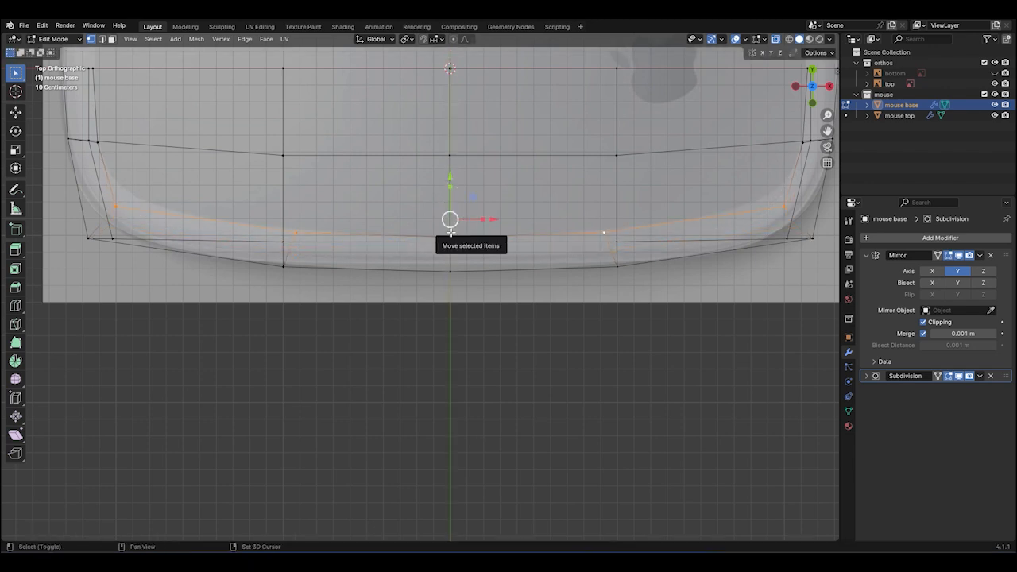
Select all lower vertices of mouse base and hide them, leaving only the upper rim geometry editable
{"action": "middle_click_drag", "start_coordinate": [545, 294], "coordinate": [533, 193]}
{"action": "scroll", "coordinate": [556, 349], "scroll_direction": "down", "scroll_amount": 2}
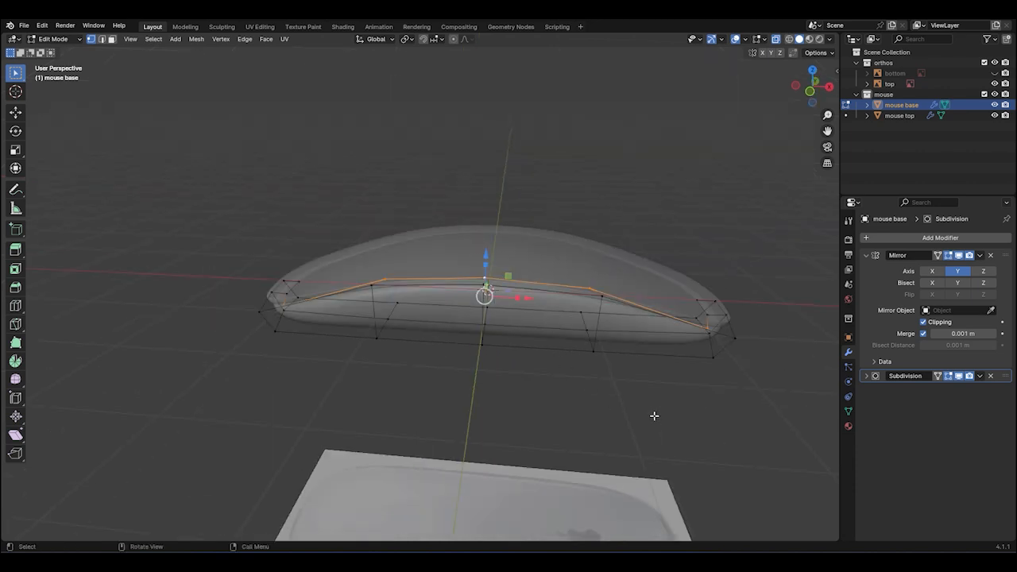
{"action": "left_click", "coordinate": [675, 416]}
{"action": "middle_click_drag", "start_coordinate": [700, 436], "coordinate": [675, 402]}
{"action": "left_click_drag", "start_coordinate": [772, 429], "coordinate": [259, 341]}
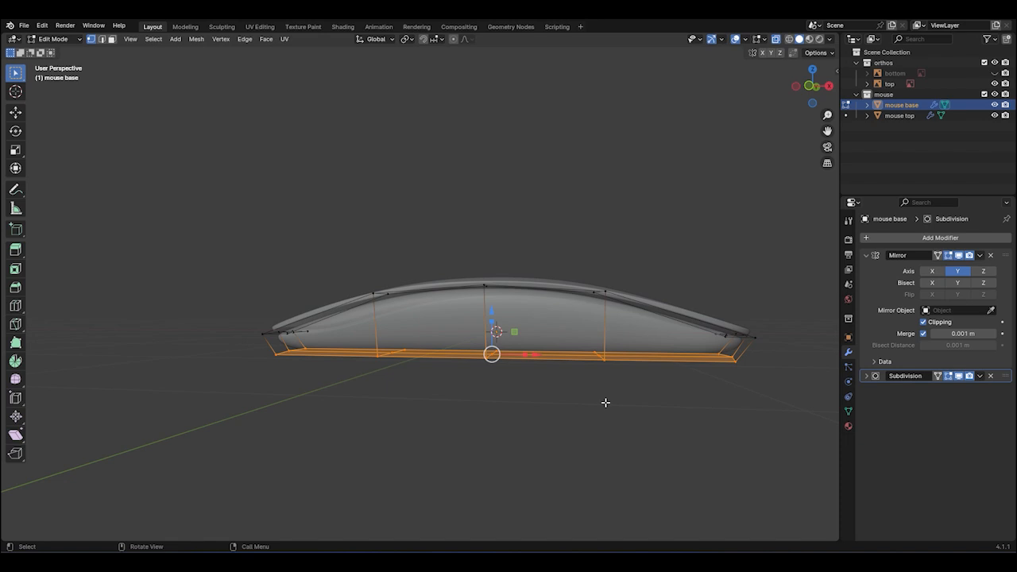
{"action": "key", "text": "h"}
{"action": "middle_click_drag", "start_coordinate": [605, 403], "coordinate": [638, 440]}
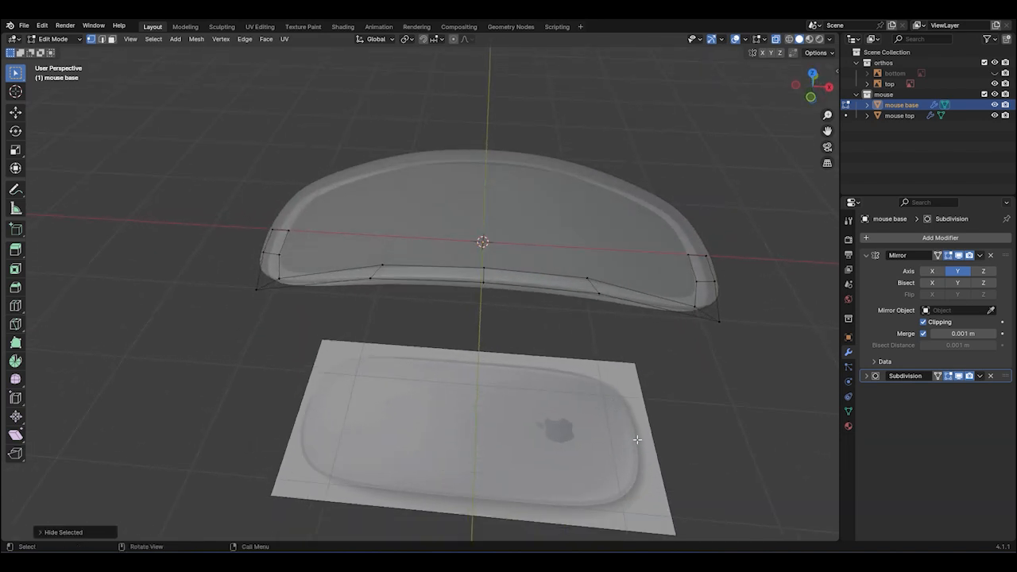
Select the inner vertices along the rim's long side and edge-slide them roughly halfway toward the outer edge in the top view
{"action": "key", "text": "KP_7"}
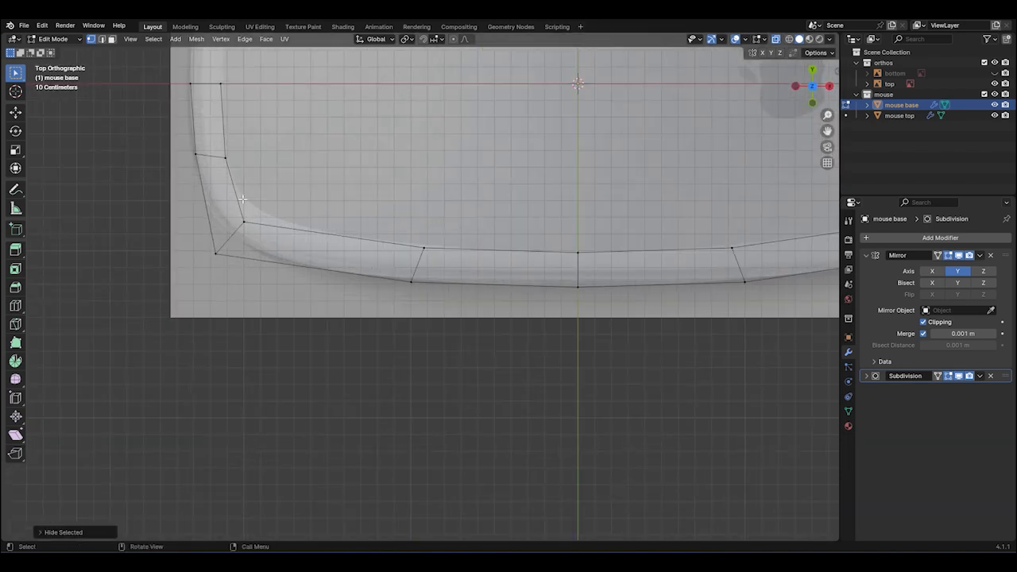
{"action": "scroll", "coordinate": [307, 224], "scroll_direction": "down", "scroll_amount": 4}
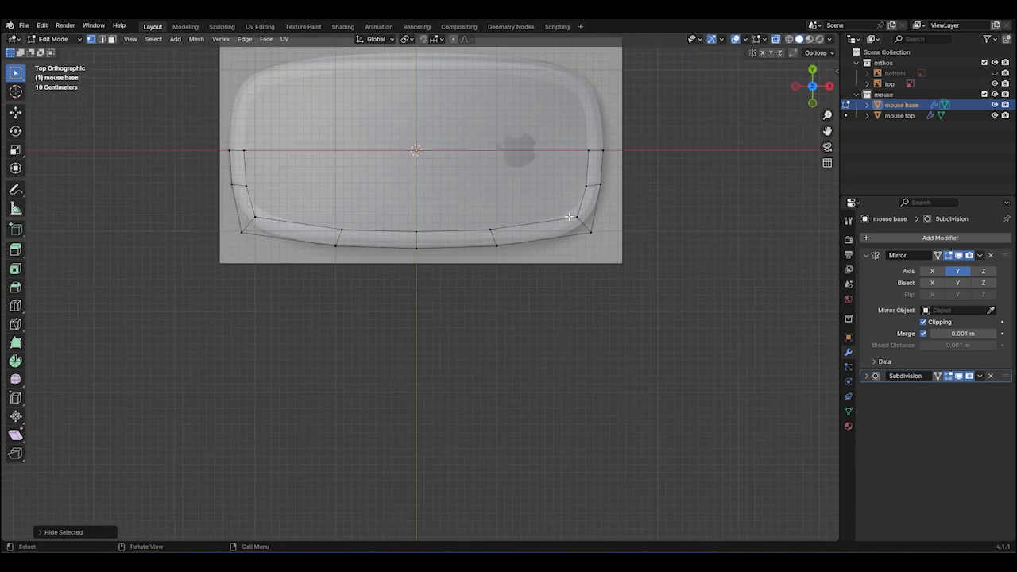
{"action": "left_click", "coordinate": [582, 221]}
{"action": "left_click_drag", "start_coordinate": [512, 240], "coordinate": [315, 212], "text": "shift"}
{"action": "scroll", "coordinate": [417, 201], "scroll_direction": "up", "scroll_amount": 2}
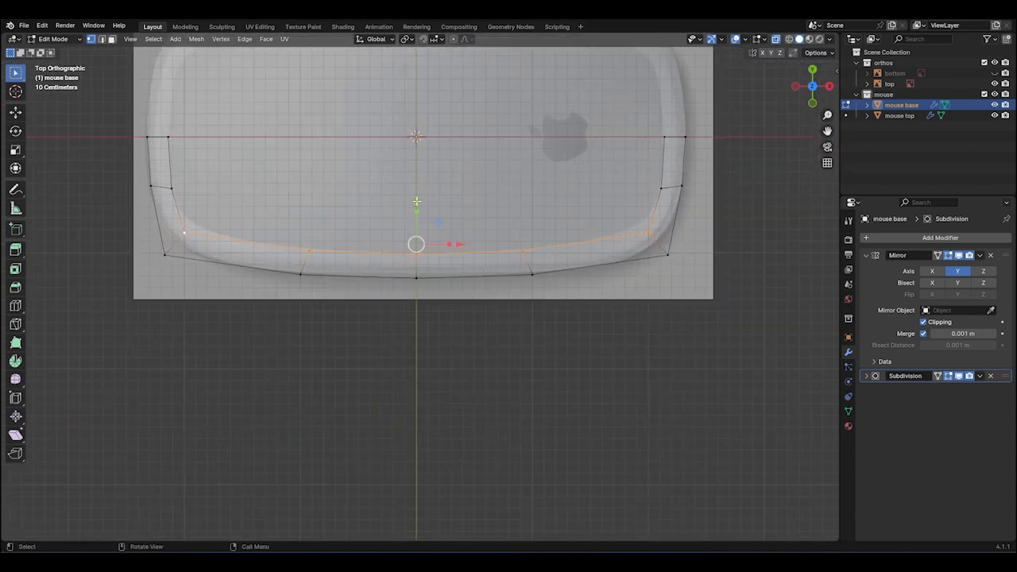
{"action": "key", "text": "g"}
{"action": "key", "text": "g"}
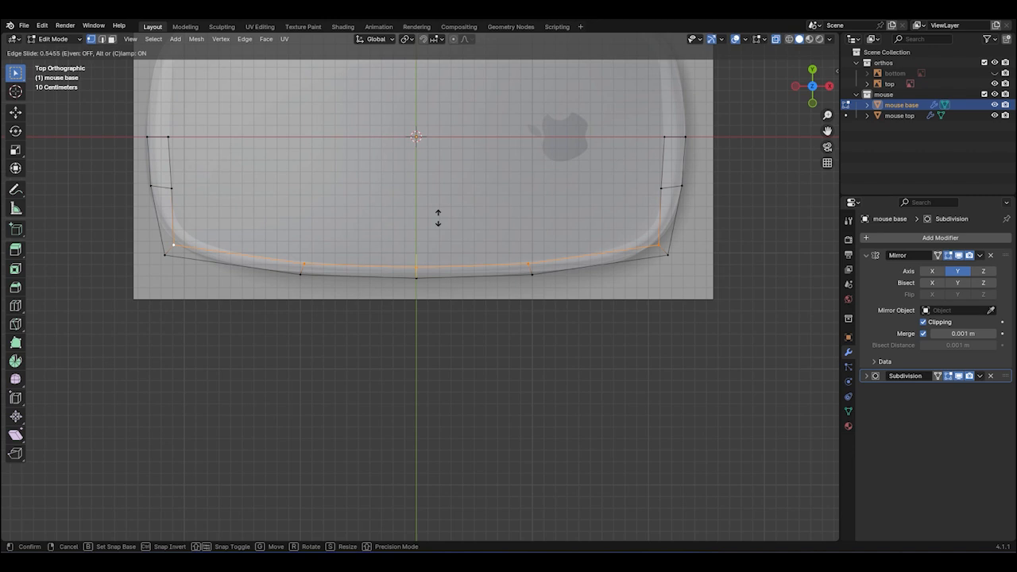
{"action": "left_click", "coordinate": [438, 216]}
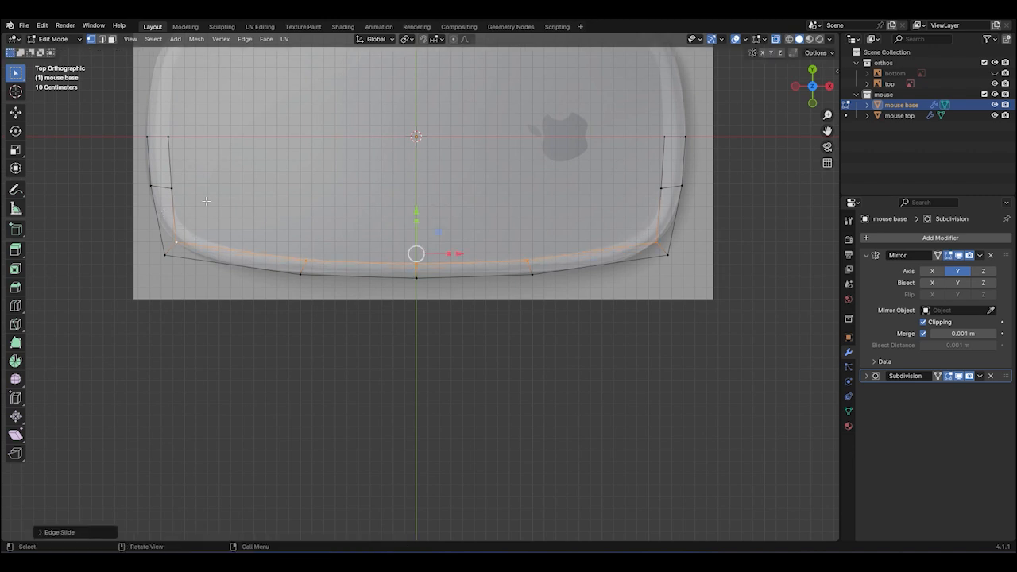
Select the inner rim vertices on both short ends, between the corners and the mirror centreline
{"action": "left_click_drag", "start_coordinate": [193, 202], "coordinate": [162, 170]}
{"action": "left_click_drag", "start_coordinate": [670, 200], "coordinate": [643, 121], "text": "shift"}
{"action": "left_click_drag", "start_coordinate": [186, 154], "coordinate": [158, 123], "text": "shift"}
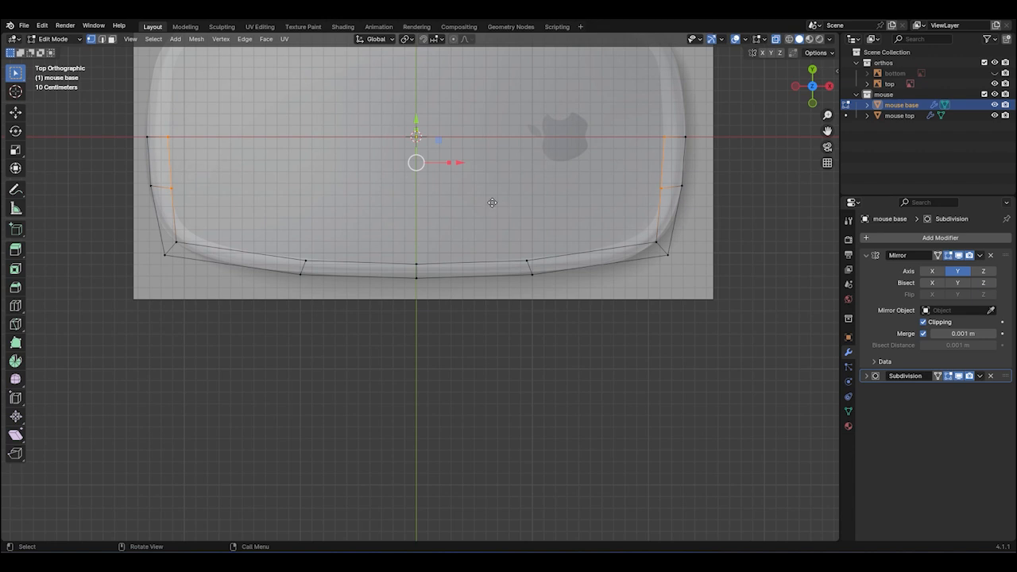
{"action": "key", "text": "g"}
{"action": "key", "text": "g"}
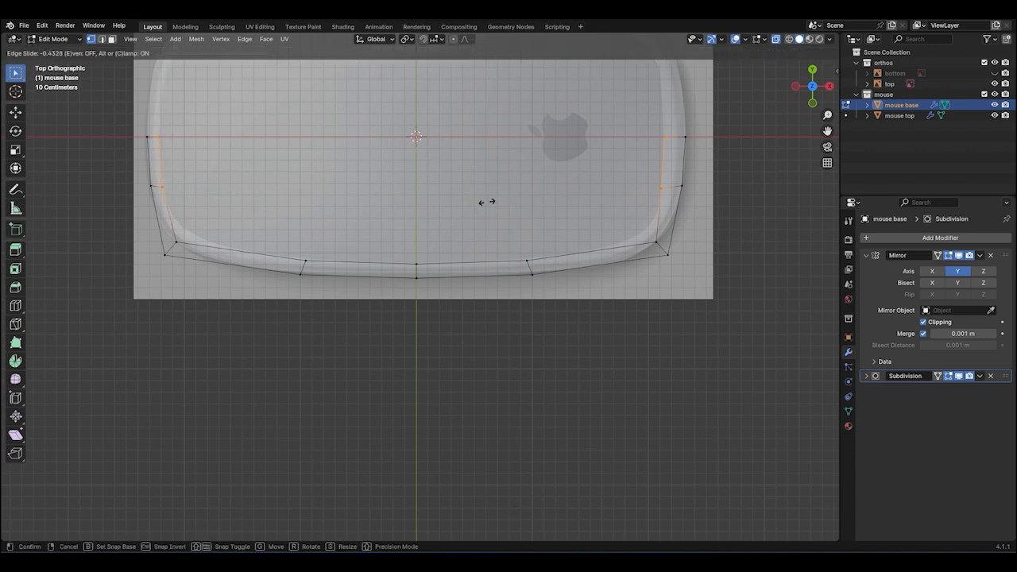
{"action": "left_click", "coordinate": [669, 202]}
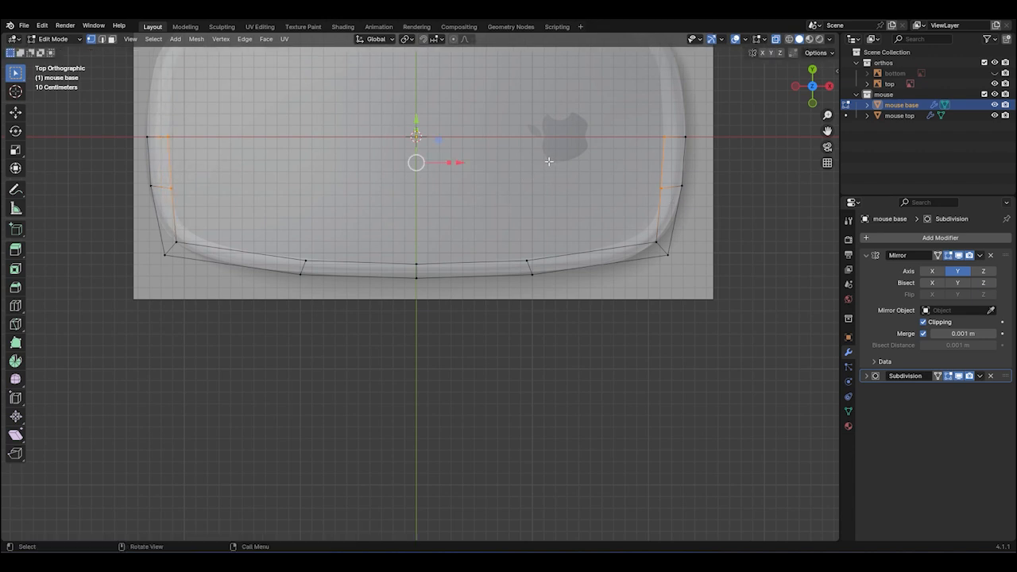
Scale the selected inner end vertices outward along X by about 1.03 to narrow the rim at both ends
{"action": "key", "text": "s"}
{"action": "key", "text": "x"}
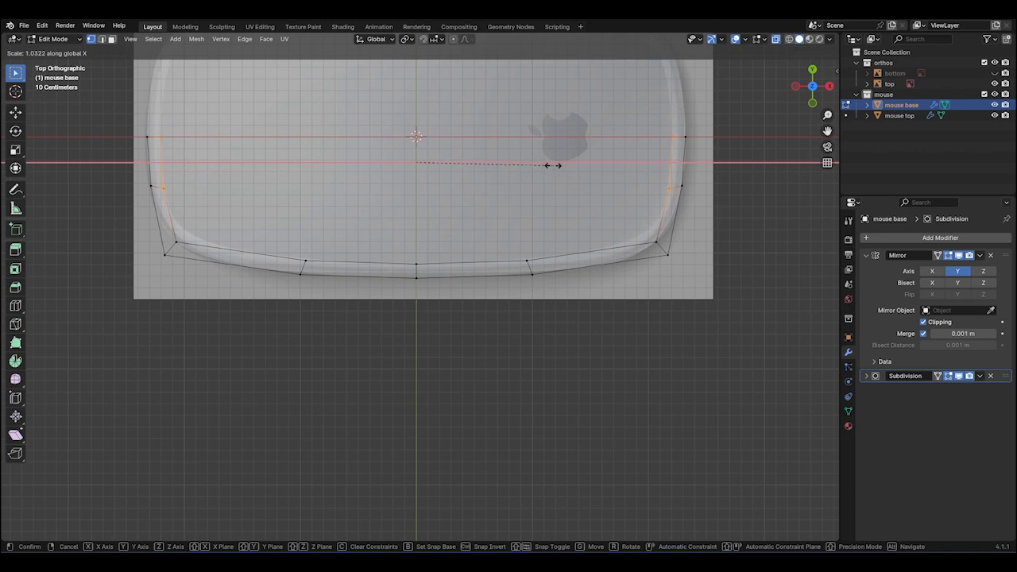
{"action": "left_click", "coordinate": [553, 165]}
Vertex-slide the inner rim's corner vertex on the Apple-logo side slightly toward its outer corner vertex
{"action": "scroll", "coordinate": [627, 227], "scroll_direction": "up", "scroll_amount": 1}
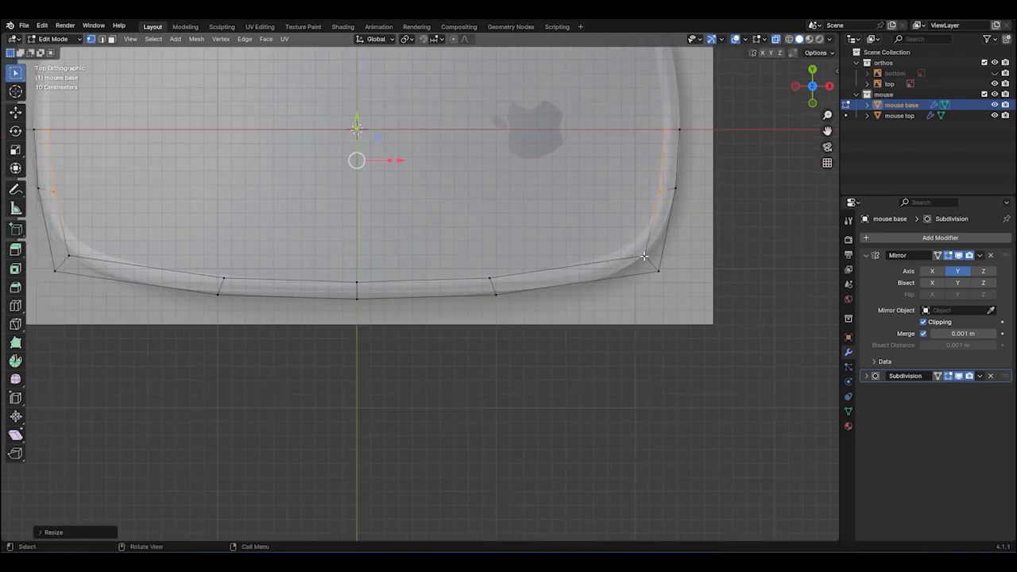
{"action": "left_click", "coordinate": [645, 255]}
{"action": "key", "text": "shift+v"}
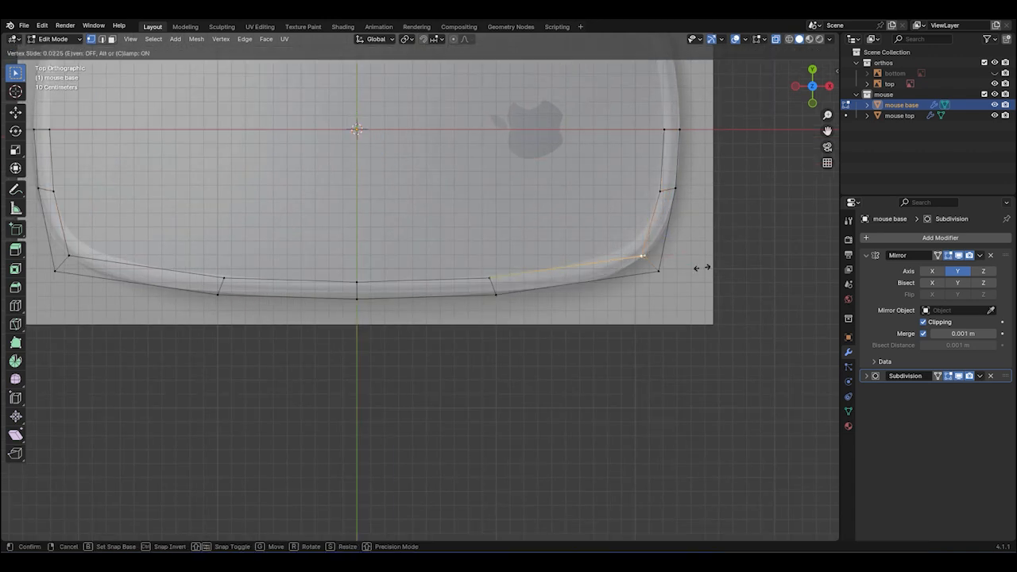
{"action": "left_click", "coordinate": [657, 267]}
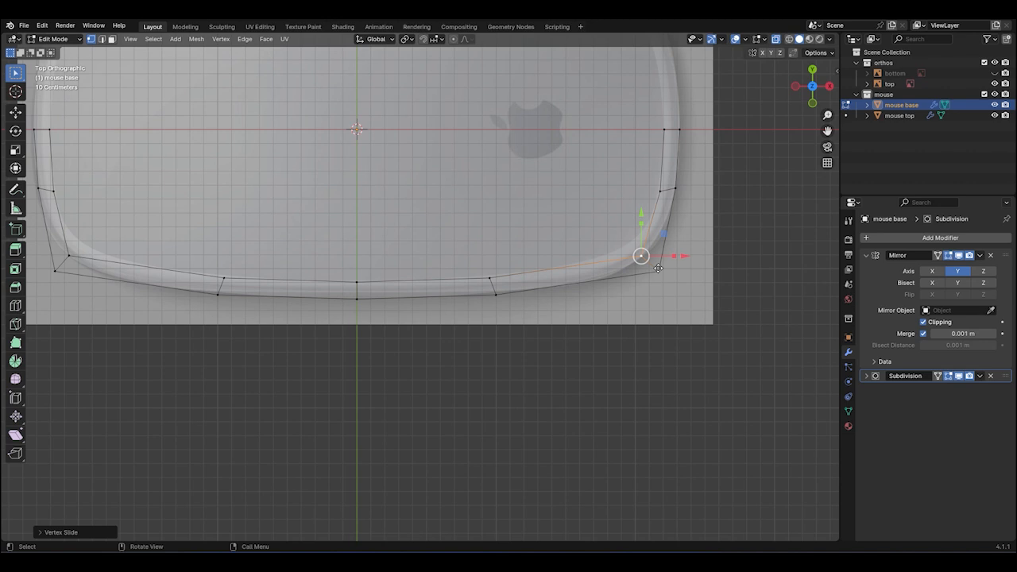
{"action": "key", "text": "shift+v"}
{"action": "left_click", "coordinate": [659, 271]}
Shift the two inner vertices flanking the centre of the rim's long side so they line up with their outer neighbours
{"action": "left_click", "coordinate": [481, 270]}
{"action": "key", "text": "shift+v"}
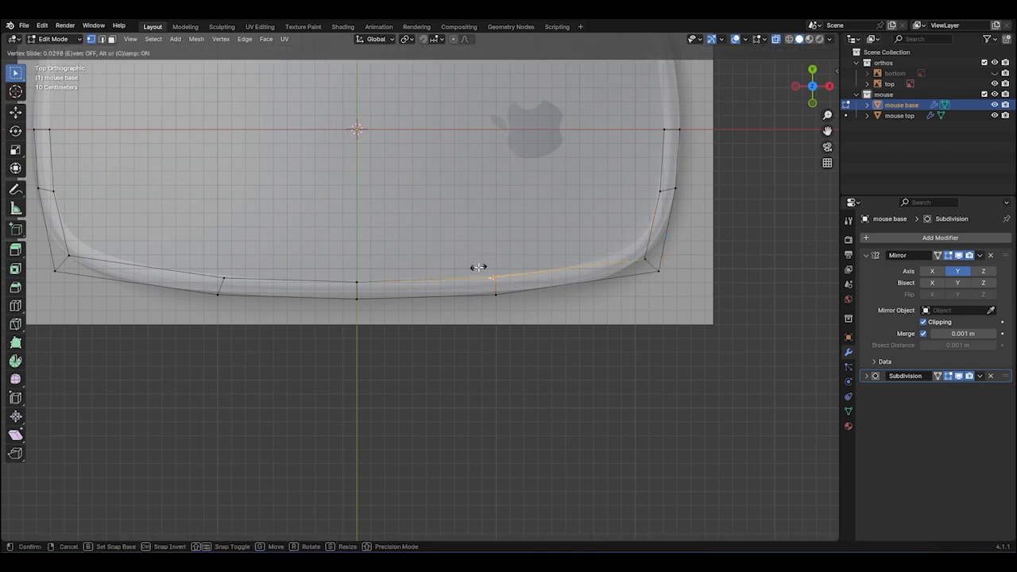
{"action": "left_click", "coordinate": [477, 266]}
{"action": "left_click", "coordinate": [216, 275]}
{"action": "key", "text": "g"}
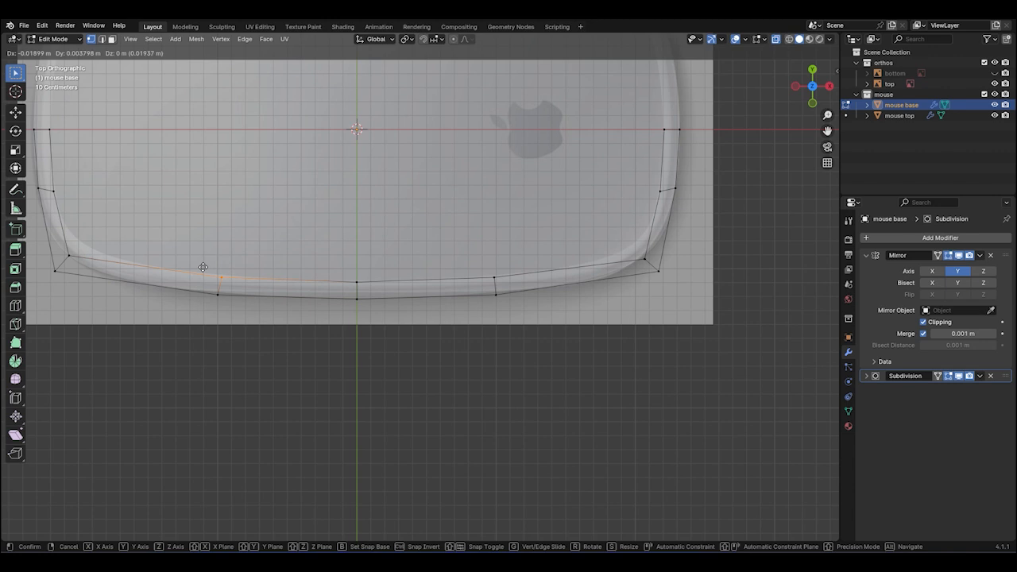
{"action": "left_click", "coordinate": [202, 266]}
Move the inner corner vertex on the side opposite the logo slightly toward its outer corner in the XY plane
{"action": "middle_click_drag", "start_coordinate": [202, 266], "coordinate": [375, 219]}
{"action": "key", "text": "KP_7"}
{"action": "left_click", "coordinate": [298, 255]}
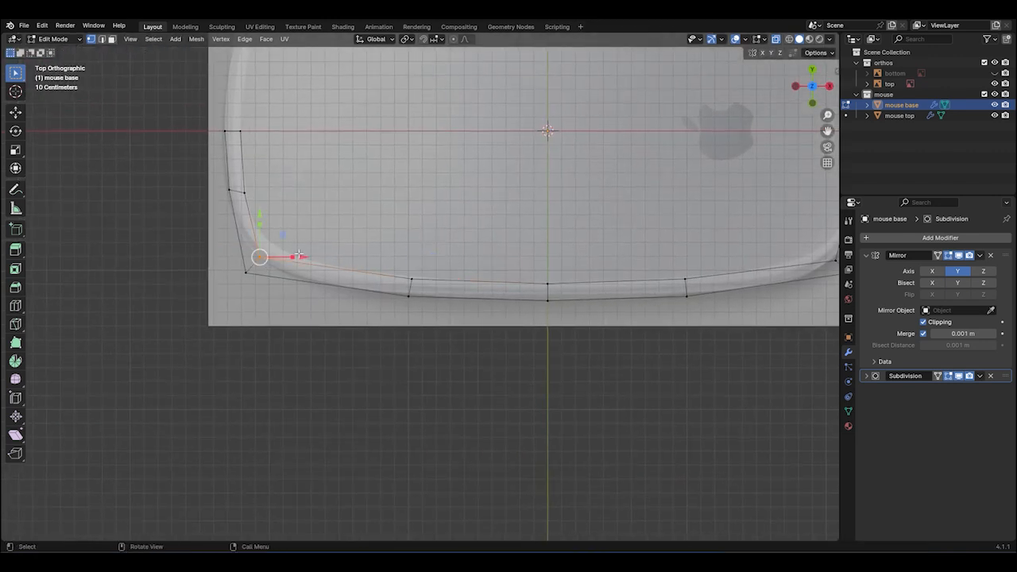
{"action": "left_click_drag", "start_coordinate": [282, 237], "coordinate": [281, 238]}
{"action": "scroll", "coordinate": [281, 238], "scroll_direction": "down", "scroll_amount": 2}
{"action": "scroll", "coordinate": [296, 274], "scroll_direction": "up", "scroll_amount": 2}
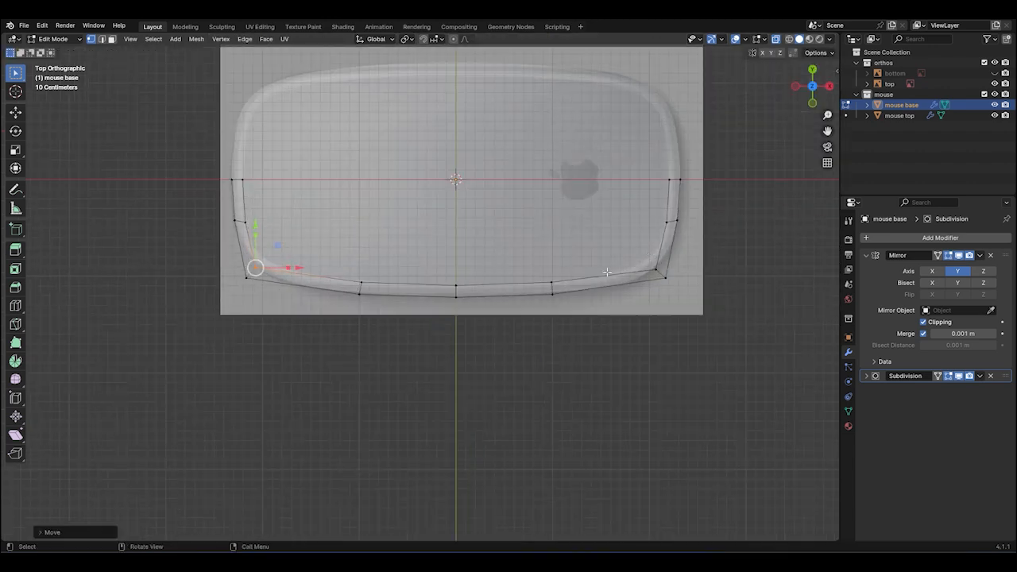
Vertex-slide the inner vertex above the corner on each short end slightly so it sits level with its outer neighbour
{"action": "left_click", "coordinate": [229, 203]}
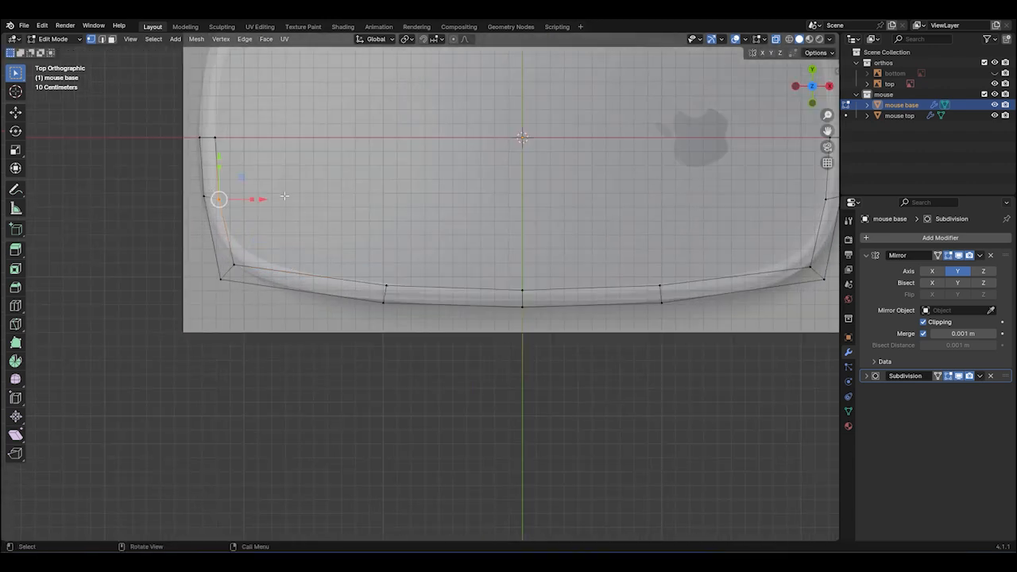
{"action": "key", "text": "g"}
{"action": "key", "text": "g"}
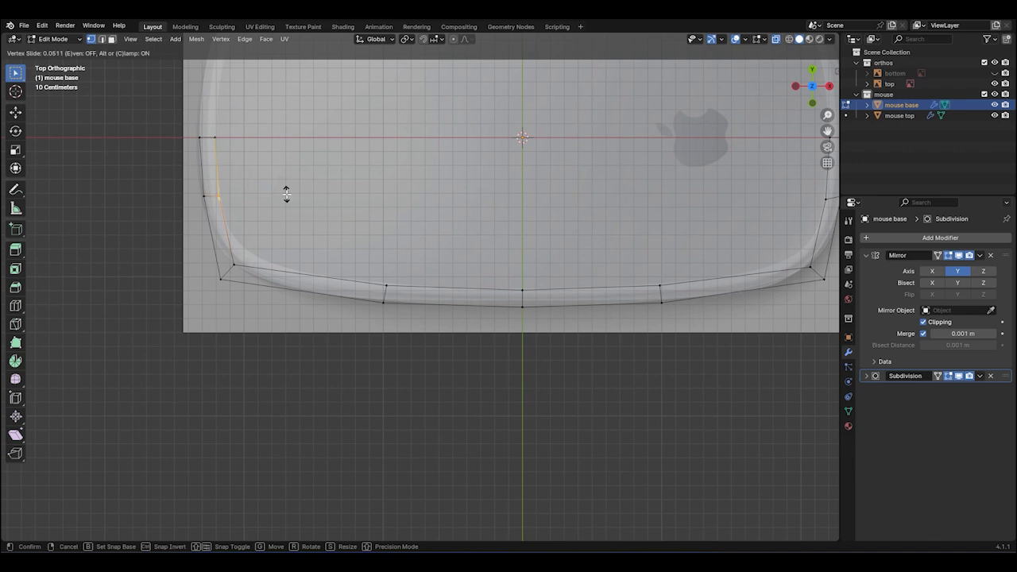
{"action": "left_click", "coordinate": [287, 194]}
{"action": "scroll", "coordinate": [373, 202], "scroll_direction": "down", "scroll_amount": 2}
{"action": "left_click", "coordinate": [690, 205]}
{"action": "key", "text": "g"}
{"action": "key", "text": "g"}
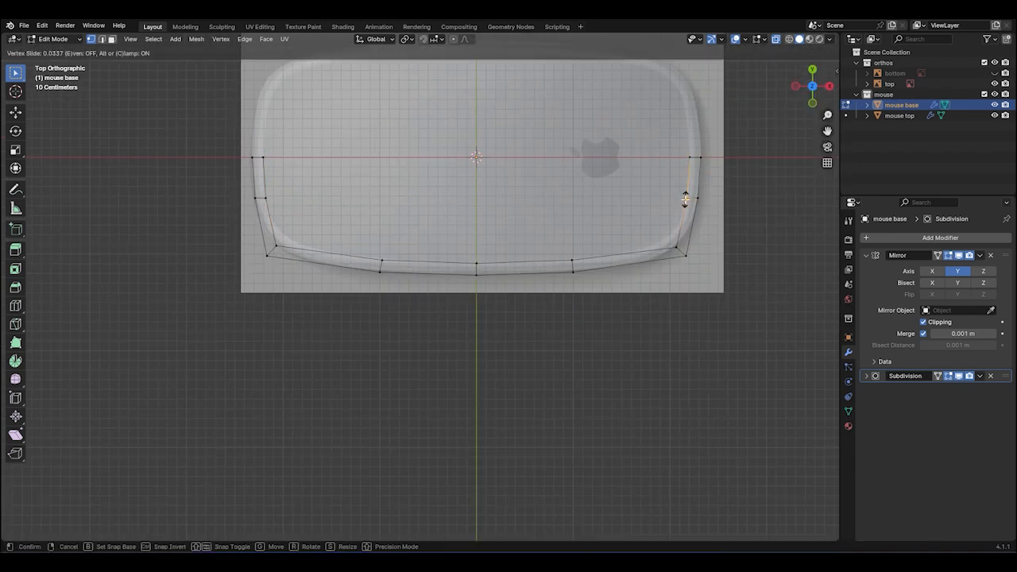
{"action": "left_click", "coordinate": [686, 200]}
{"action": "scroll", "coordinate": [688, 311], "scroll_direction": "down", "scroll_amount": 2}
{"action": "middle_click_drag", "start_coordinate": [688, 311], "coordinate": [586, 236]}
{"action": "scroll", "coordinate": [593, 256], "scroll_direction": "up", "scroll_amount": 4}
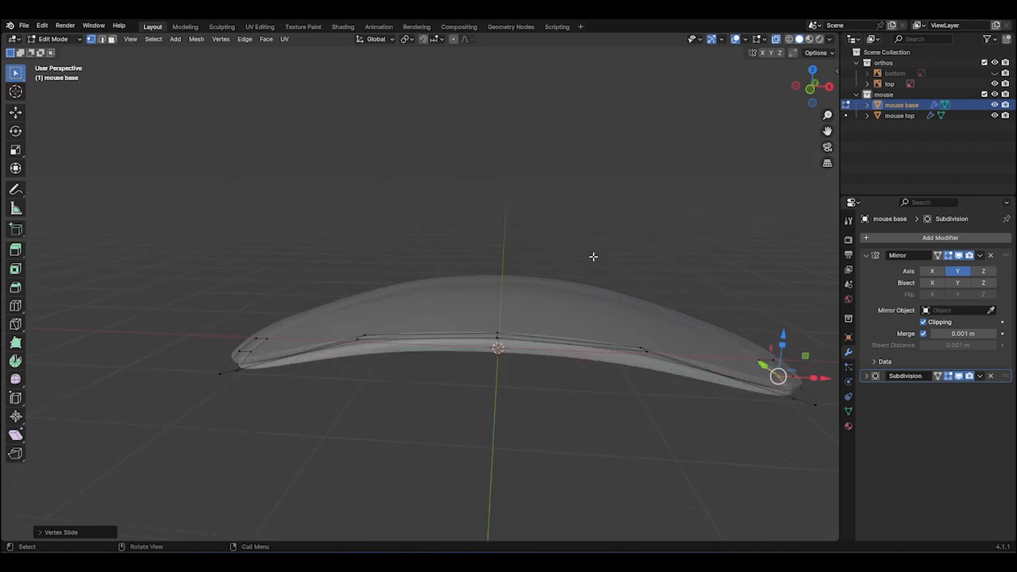
{"action": "middle_click_drag", "start_coordinate": [510, 380], "coordinate": [623, 385]}
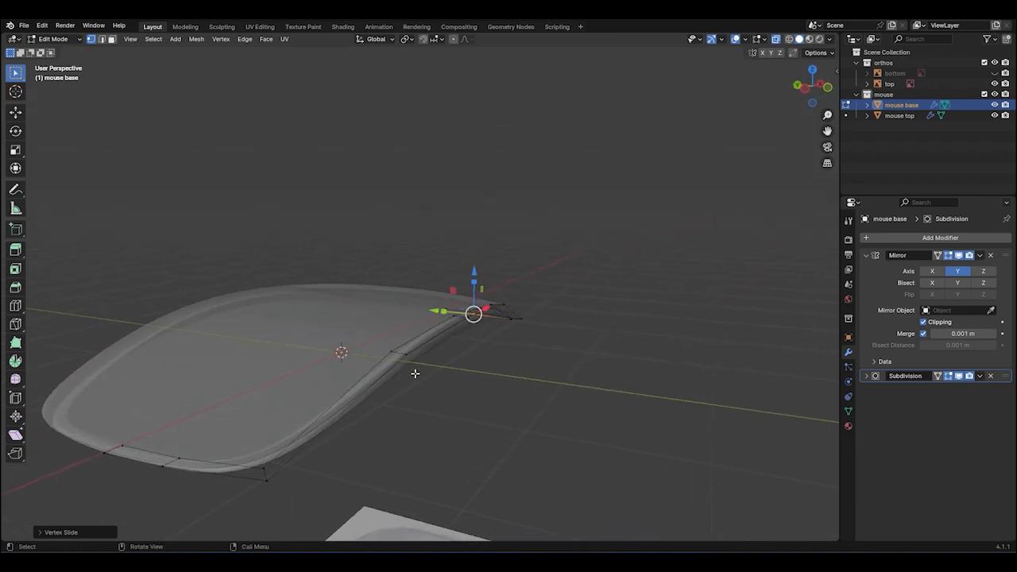
Set the Mean Bevel Weight of the base rim's outer edge loop to 1.00 and reveal the hidden geometry
{"action": "key", "text": "a"}
{"action": "middle_click_drag", "start_coordinate": [811, 382], "coordinate": [832, 112]}
{"action": "left_click", "coordinate": [832, 110]}
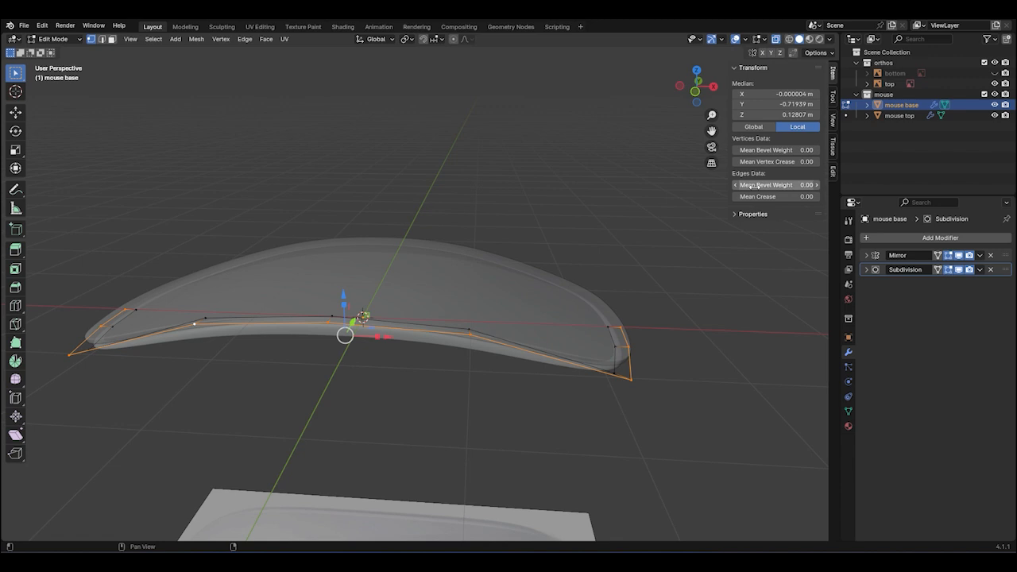
{"action": "left_click_drag", "start_coordinate": [754, 186], "coordinate": [814, 186]}
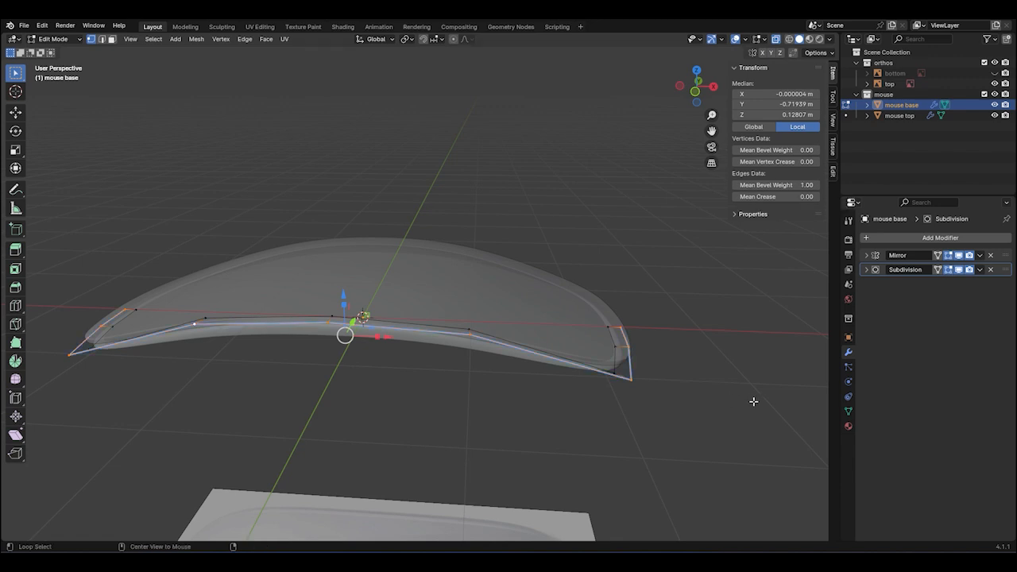
{"action": "key", "text": "alt+h"}
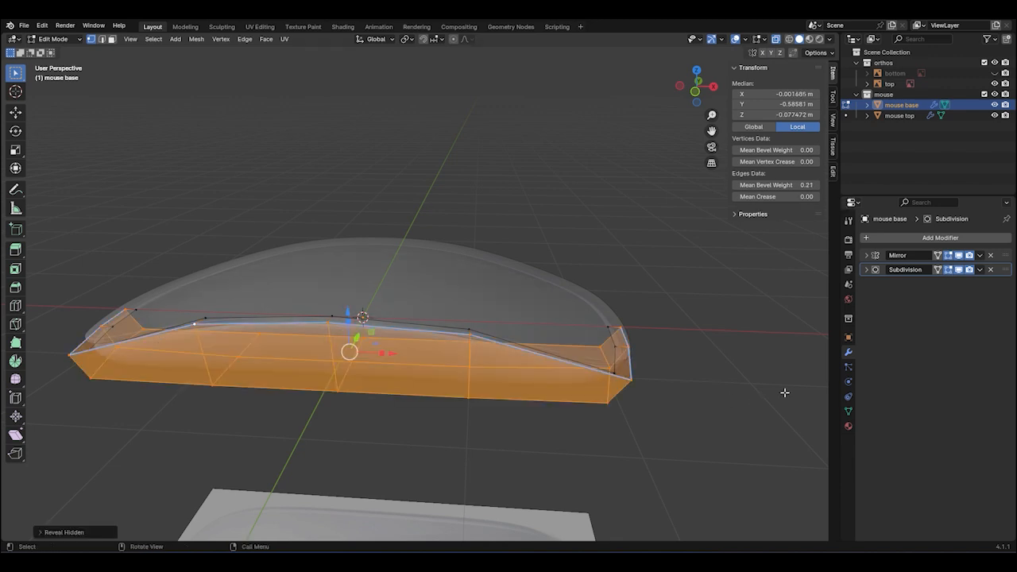
Add a Bevel modifier to the mouse base and place it before Subdivision in the modifier stack
{"action": "left_click", "coordinate": [925, 239]}
{"action": "left_click", "coordinate": [875, 240]}
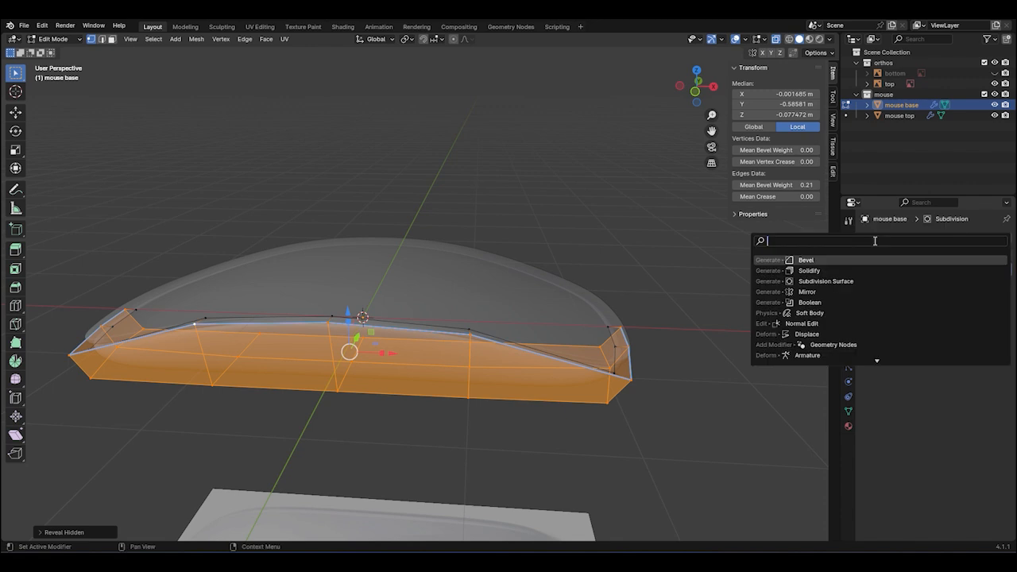
{"action": "type", "text": "bevel"}
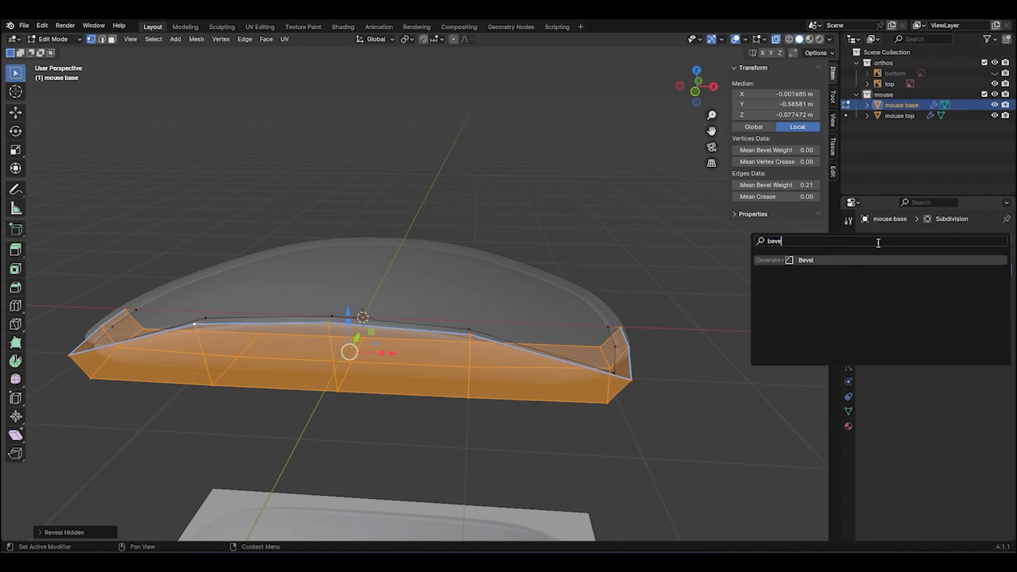
{"action": "left_click", "coordinate": [833, 261]}
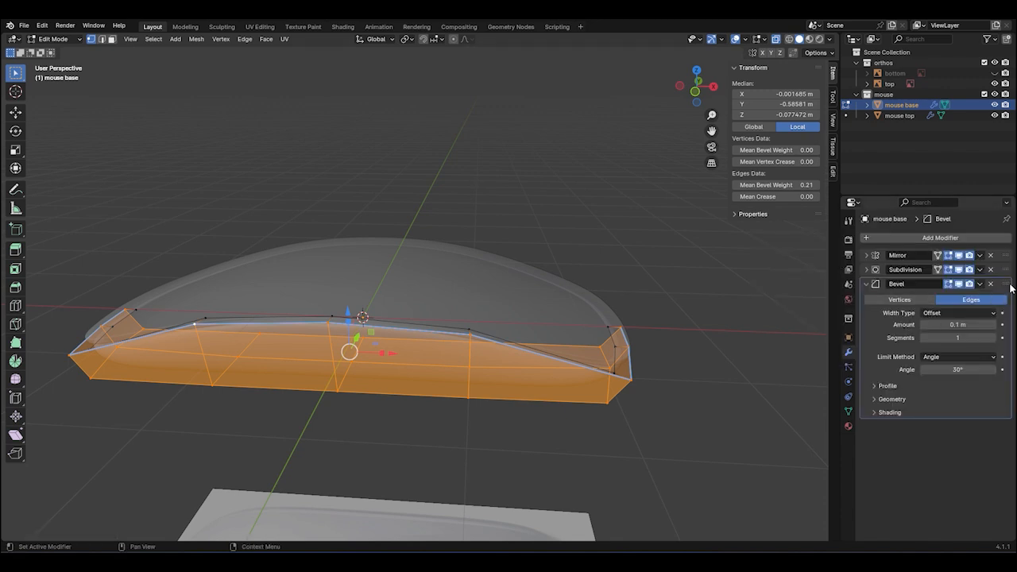
{"action": "left_click_drag", "start_coordinate": [1012, 289], "coordinate": [1010, 270]}
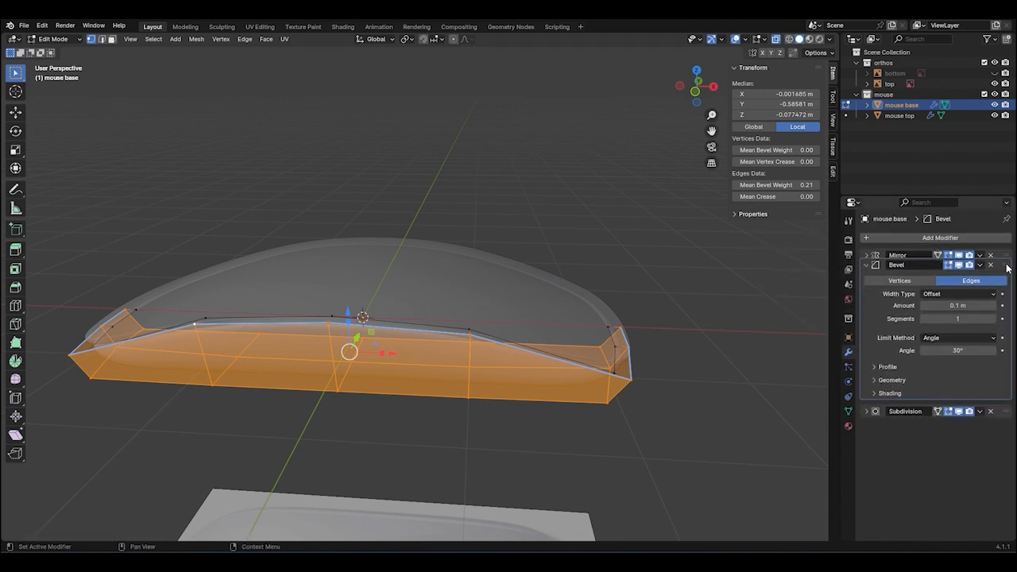
Configure the base's Bevel modifier with 3 segments, Weight limit method and an amount of 0.001 m, and leave Edit Mode
{"action": "left_click", "coordinate": [993, 324]}
{"action": "left_click", "coordinate": [995, 325]}
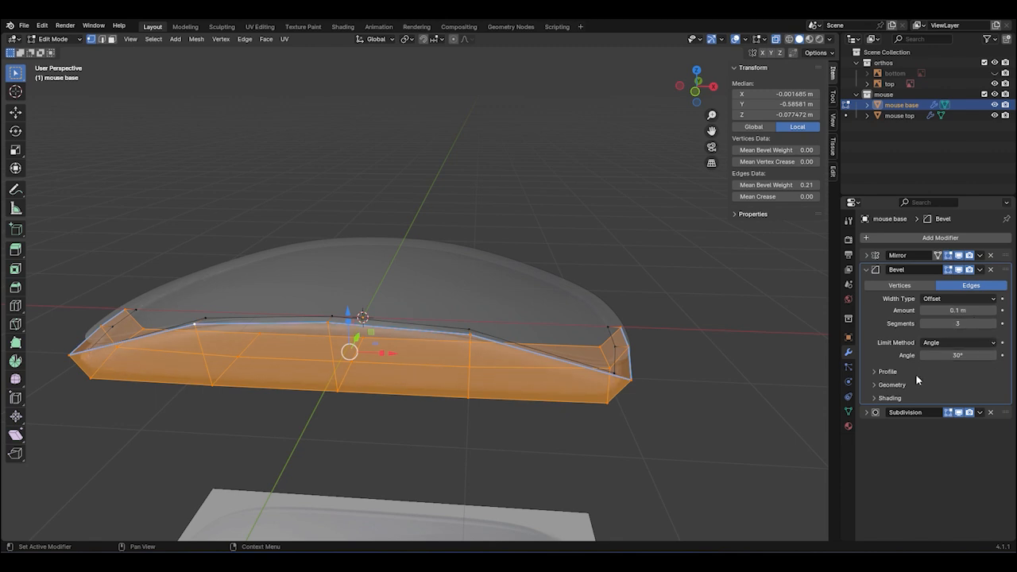
{"action": "left_click", "coordinate": [965, 345]}
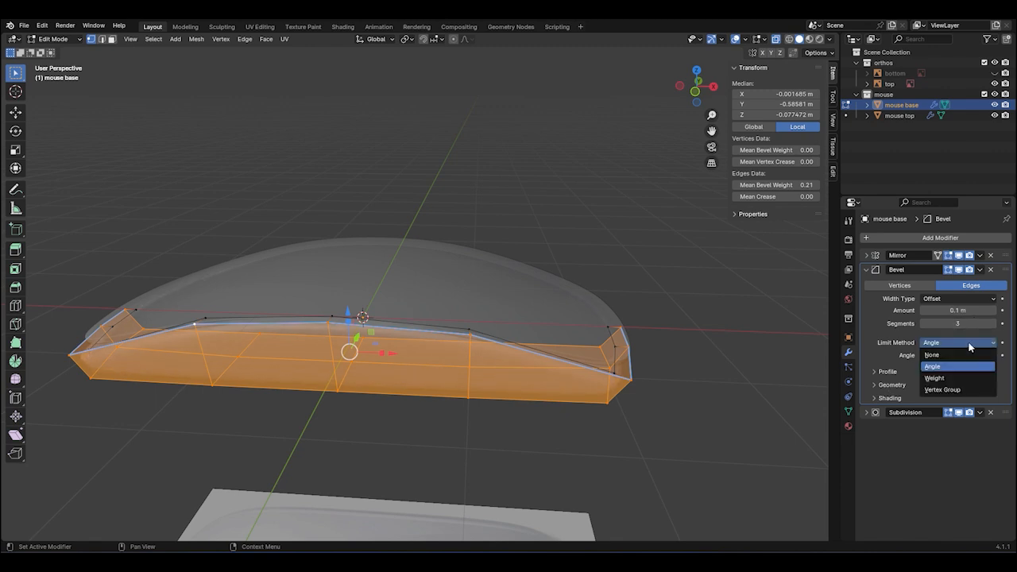
{"action": "left_click", "coordinate": [935, 378]}
{"action": "middle_click_drag", "start_coordinate": [763, 374], "coordinate": [686, 409]}
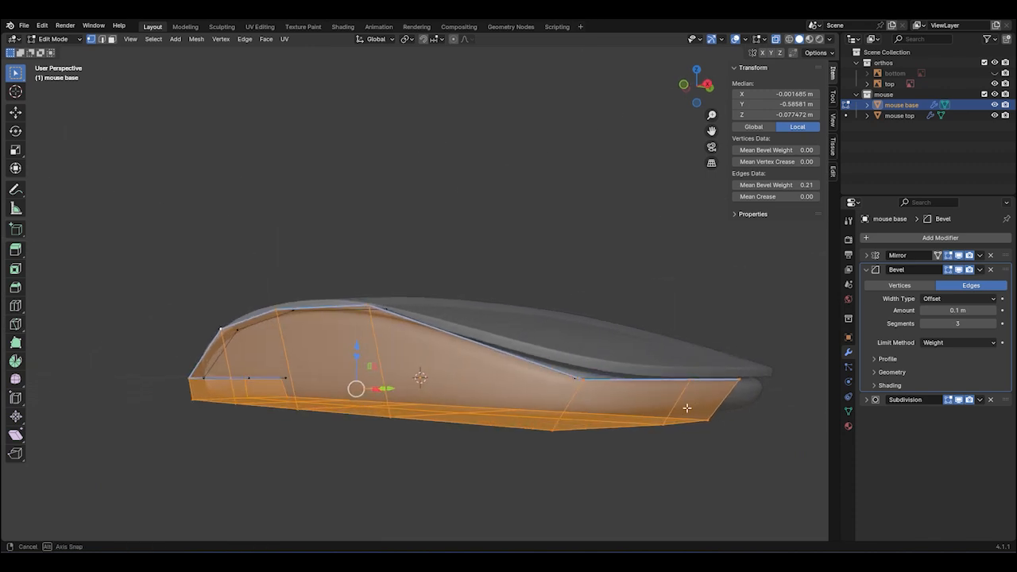
{"action": "left_click", "coordinate": [958, 310]}
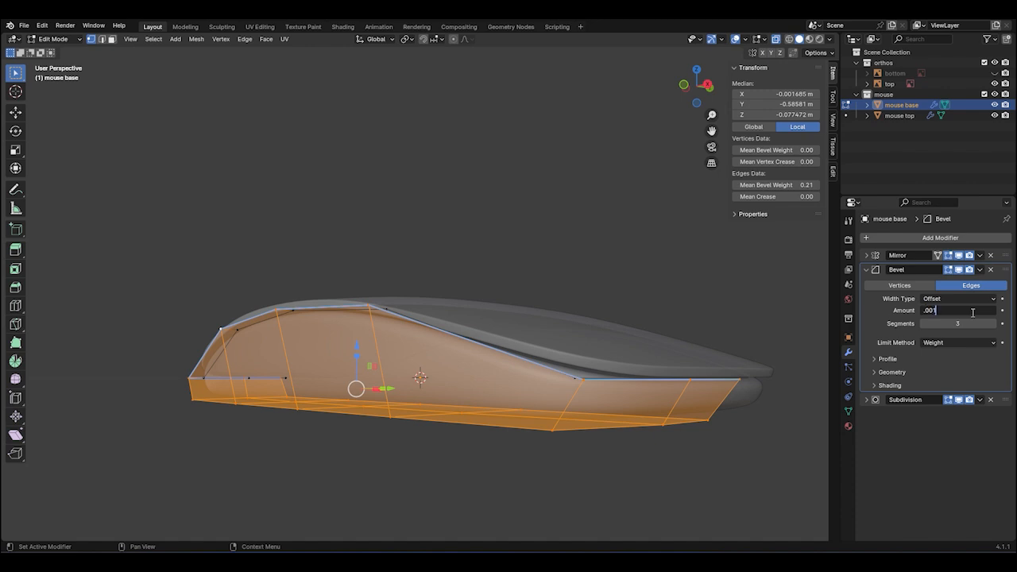
{"action": "key", "text": "Return"}
{"action": "scroll", "coordinate": [627, 381], "scroll_direction": "up", "scroll_amount": 3}
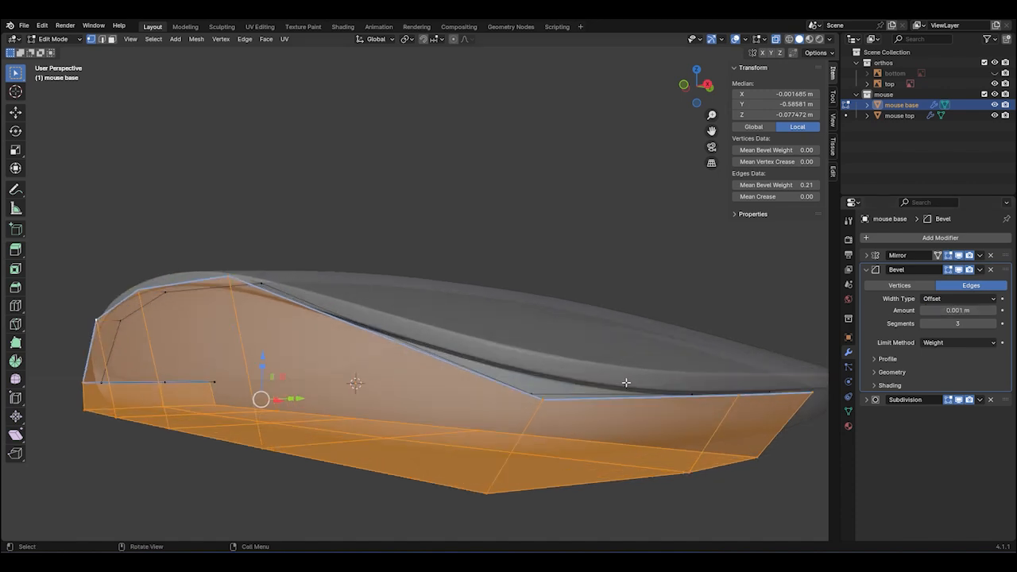
{"action": "middle_click_drag", "start_coordinate": [633, 387], "coordinate": [650, 369]}
{"action": "key", "text": "Tab"}
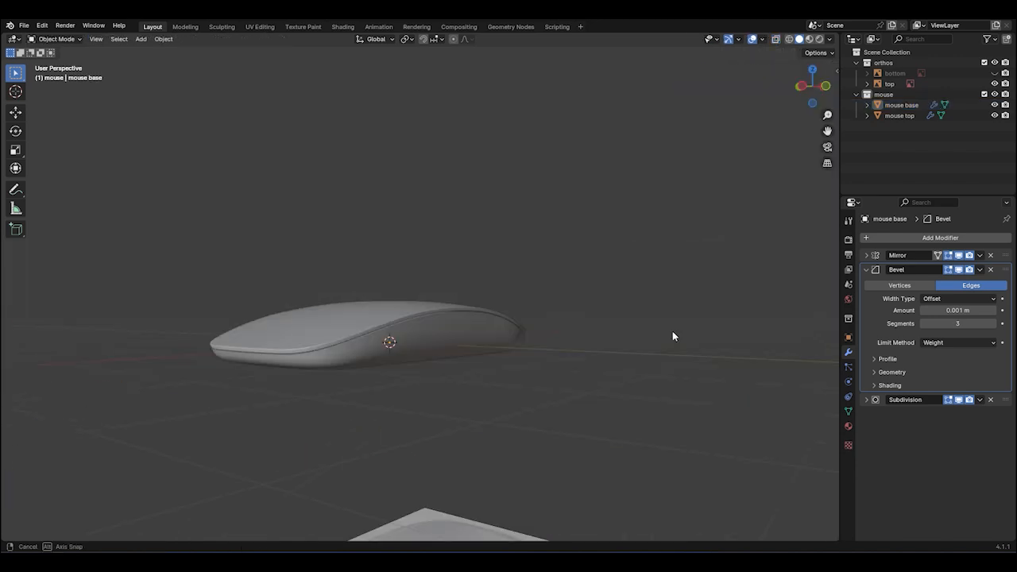
Switch the viewport lighting to the glossy red MatCap and examine the mouse's surface reflections and the seam between its parts
{"action": "middle_click_drag", "start_coordinate": [672, 333], "coordinate": [483, 332]}
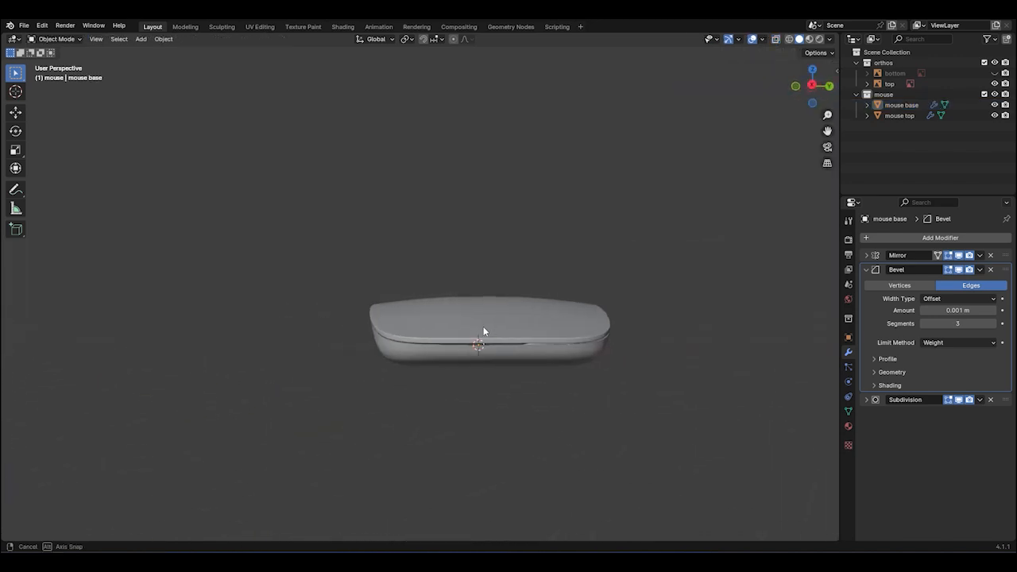
{"action": "scroll", "coordinate": [501, 340], "scroll_direction": "up", "scroll_amount": 4}
{"action": "middle_click_drag", "start_coordinate": [484, 382], "coordinate": [801, 41]}
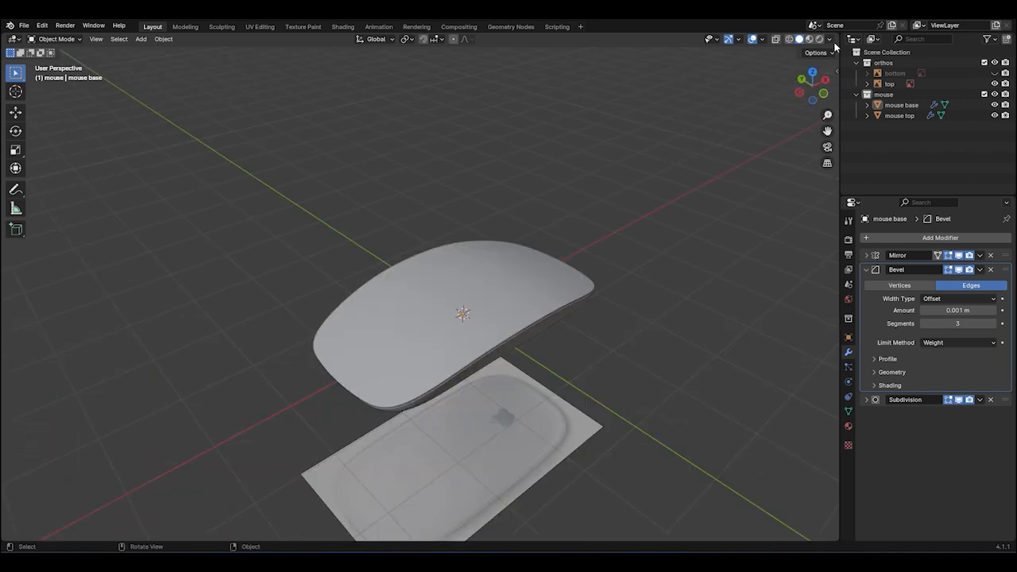
{"action": "left_click", "coordinate": [830, 39]}
{"action": "left_click", "coordinate": [819, 116]}
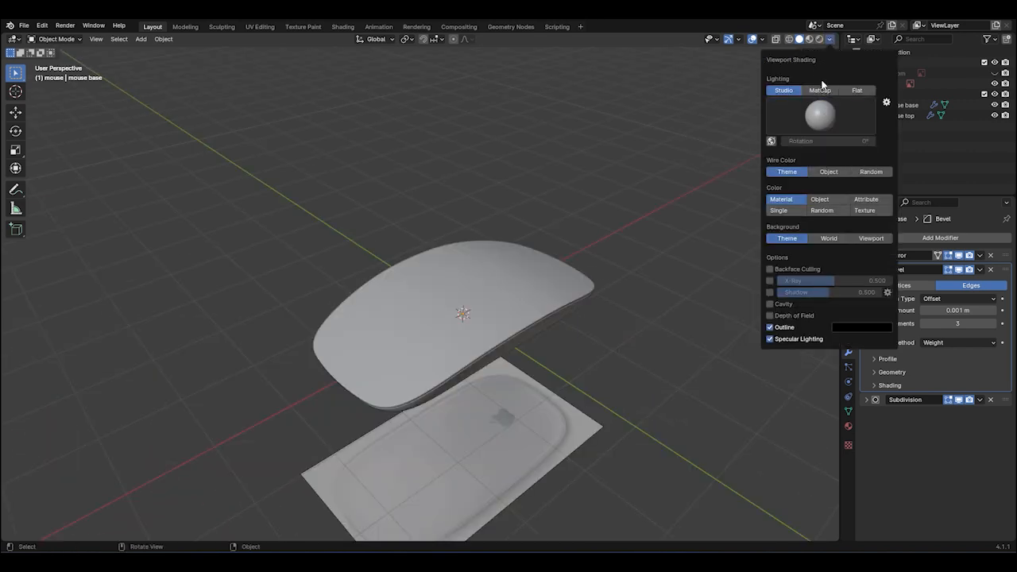
{"action": "left_click", "coordinate": [821, 90]}
{"action": "left_click", "coordinate": [835, 118]}
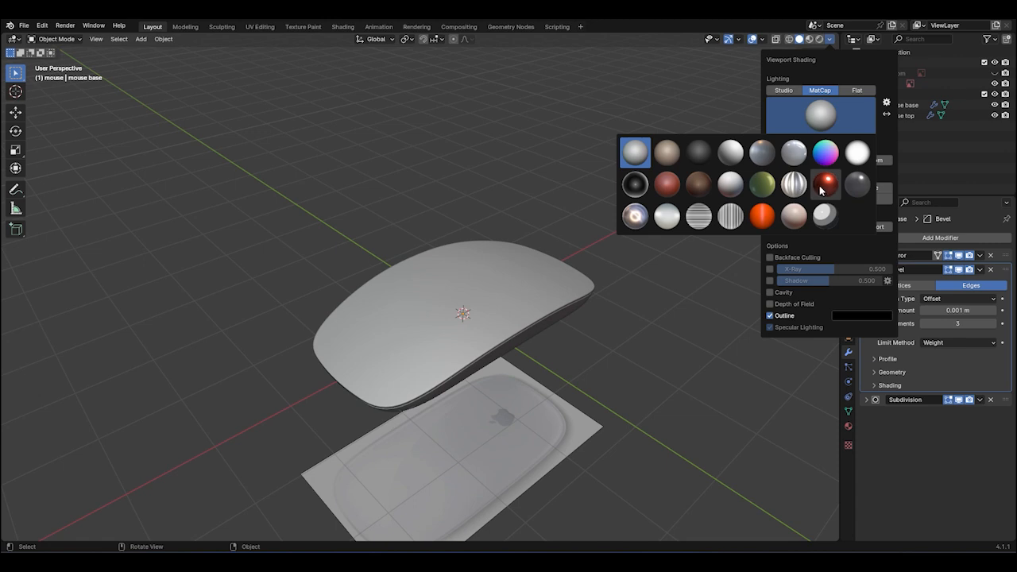
{"action": "left_click", "coordinate": [823, 187]}
{"action": "middle_click_drag", "start_coordinate": [616, 314], "coordinate": [471, 258]}
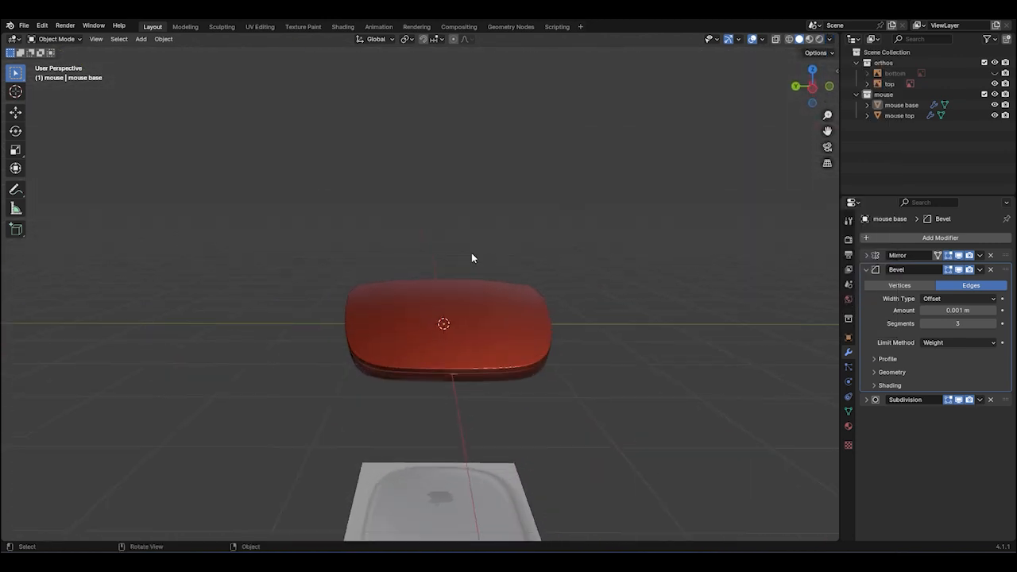
{"action": "scroll", "coordinate": [472, 254], "scroll_direction": "up", "scroll_amount": 2}
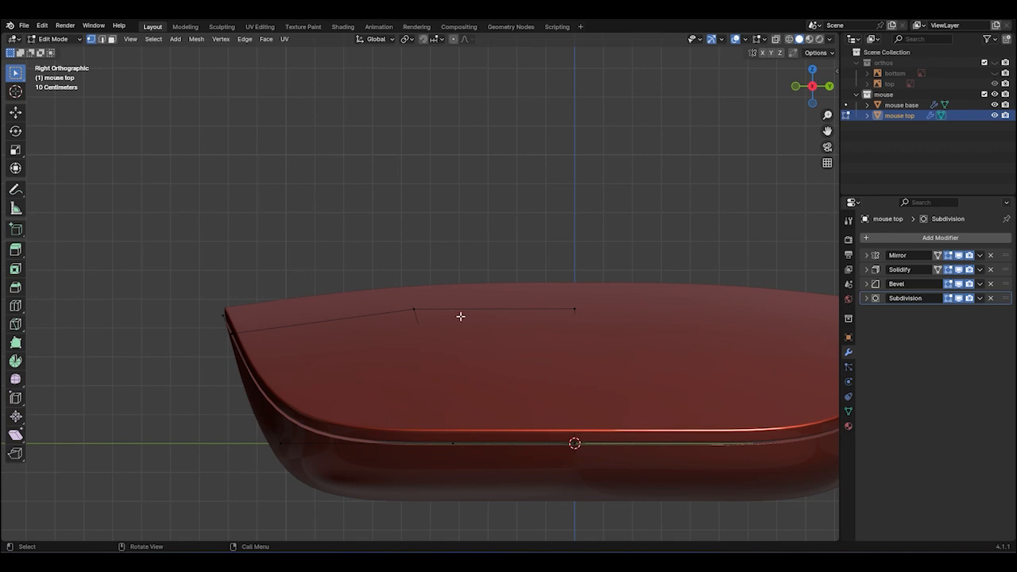
Select the mouse top's lengthwise vertex row between centre line and side edge in X-ray, and set the viewport lighting to Studio
{"action": "key", "text": "alt+z"}
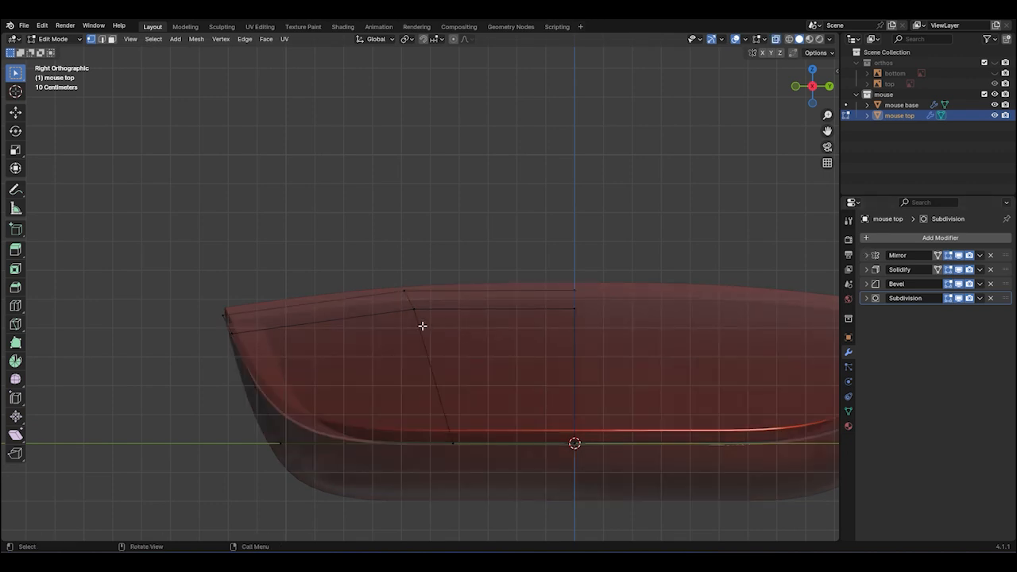
{"action": "scroll", "coordinate": [422, 326], "scroll_direction": "up", "scroll_amount": 2}
{"action": "scroll", "coordinate": [416, 327], "scroll_direction": "down", "scroll_amount": 1}
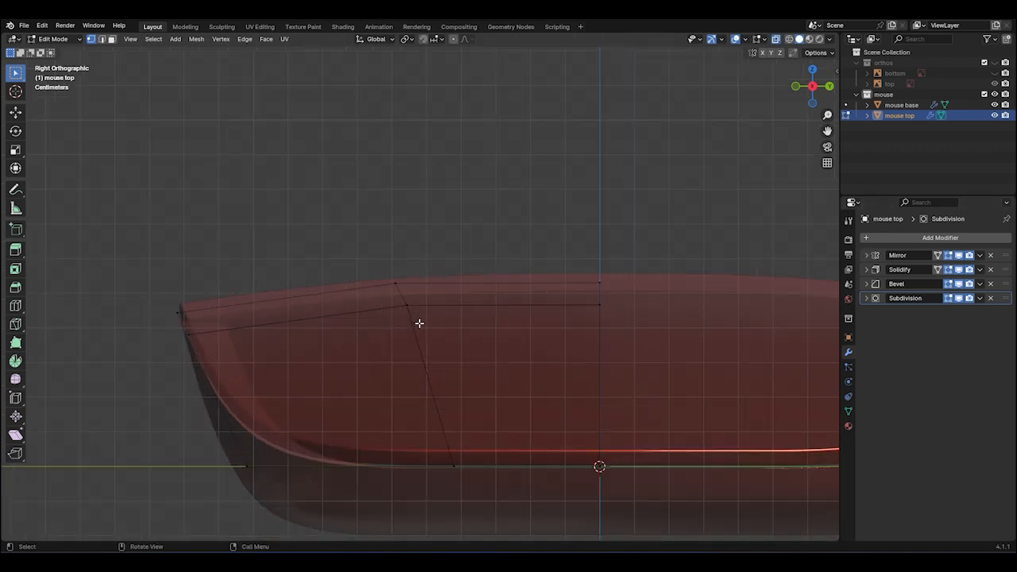
{"action": "scroll", "coordinate": [420, 323], "scroll_direction": "down", "scroll_amount": 1}
{"action": "middle_click_drag", "start_coordinate": [422, 320], "coordinate": [429, 405]}
{"action": "scroll", "coordinate": [434, 445], "scroll_direction": "down", "scroll_amount": 2}
{"action": "left_click_drag", "start_coordinate": [457, 494], "coordinate": [408, 341]}
{"action": "middle_click_drag", "start_coordinate": [453, 417], "coordinate": [459, 358]}
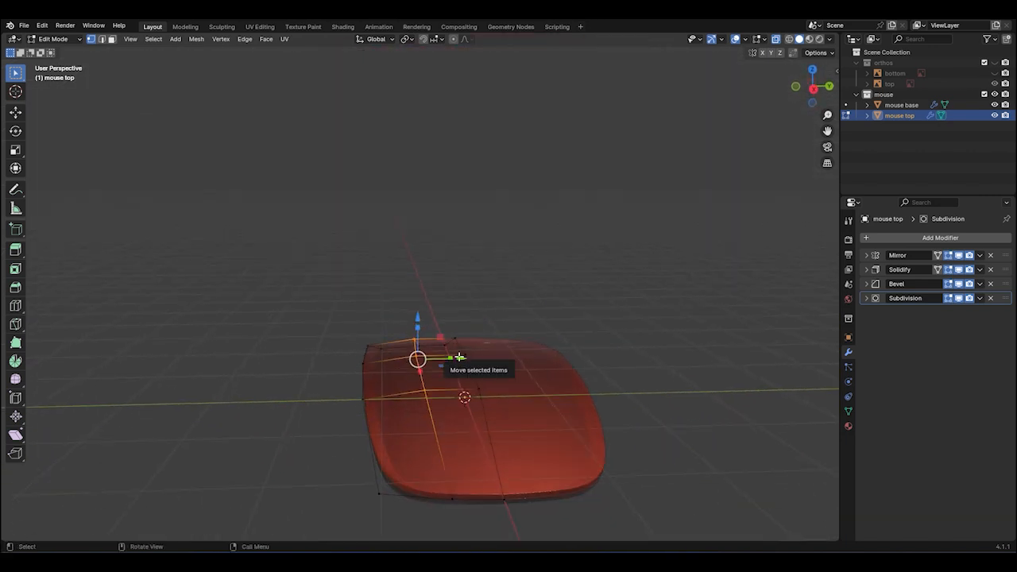
{"action": "key", "text": "KP_3"}
{"action": "scroll", "coordinate": [452, 306], "scroll_direction": "up", "scroll_amount": 4}
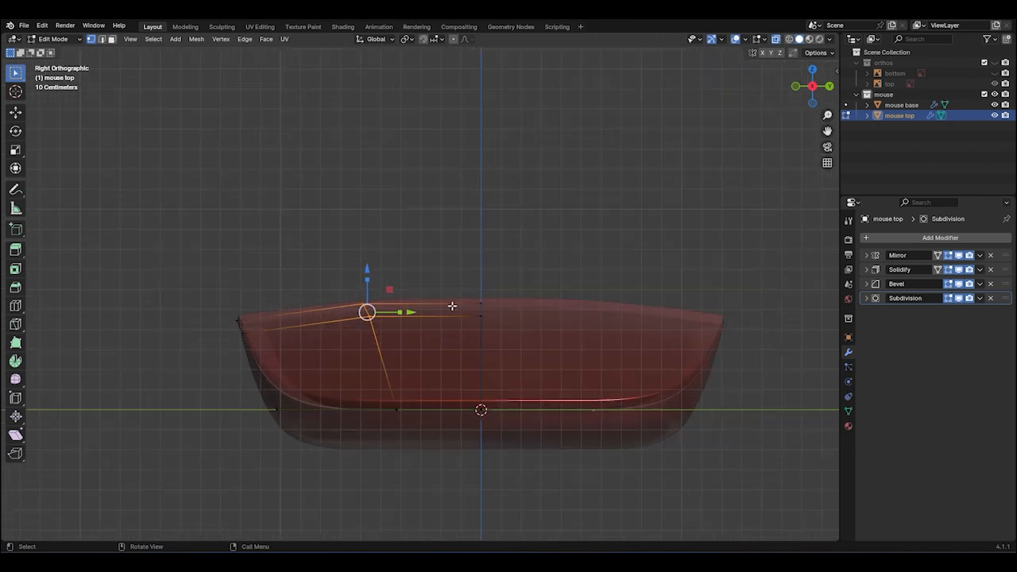
{"action": "left_click", "coordinate": [830, 39]}
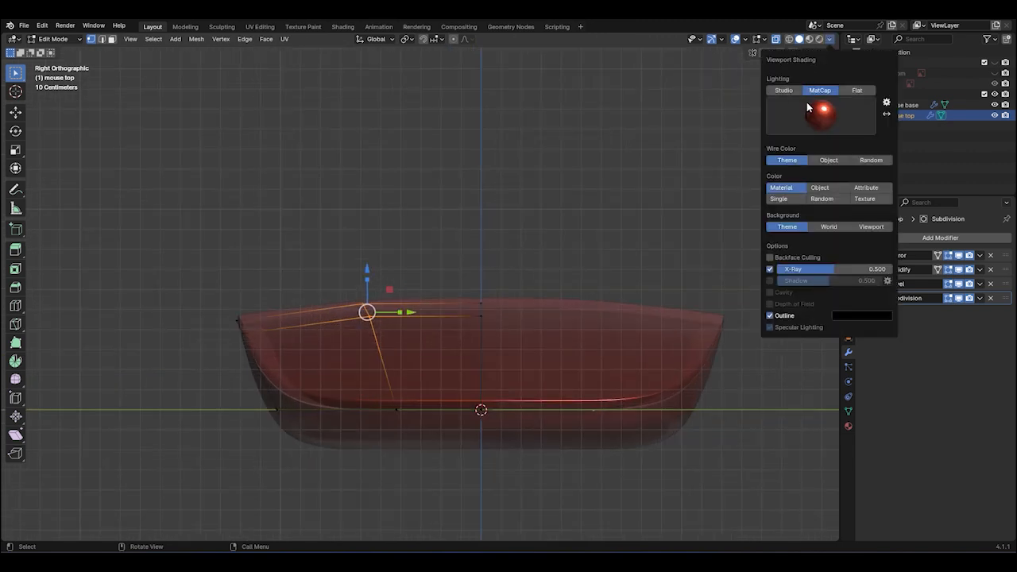
{"action": "left_click", "coordinate": [784, 90]}
{"action": "scroll", "coordinate": [402, 272], "scroll_direction": "up", "scroll_amount": 3}
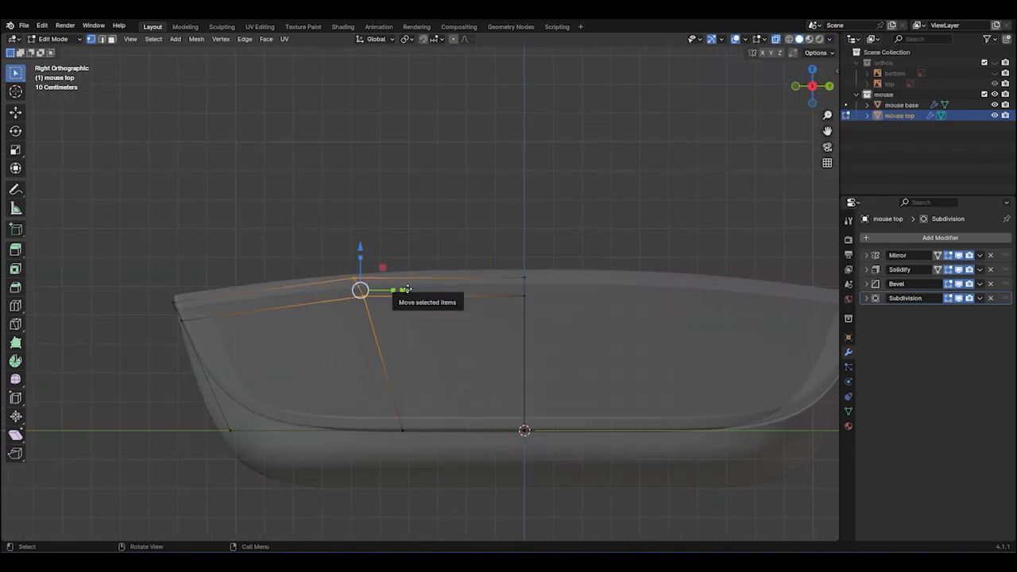
Edge-slide the selected lengthwise row by about 0.16 toward the shell's side edge and raise it slightly along Z
{"action": "key", "text": "g"}
{"action": "key", "text": "g"}
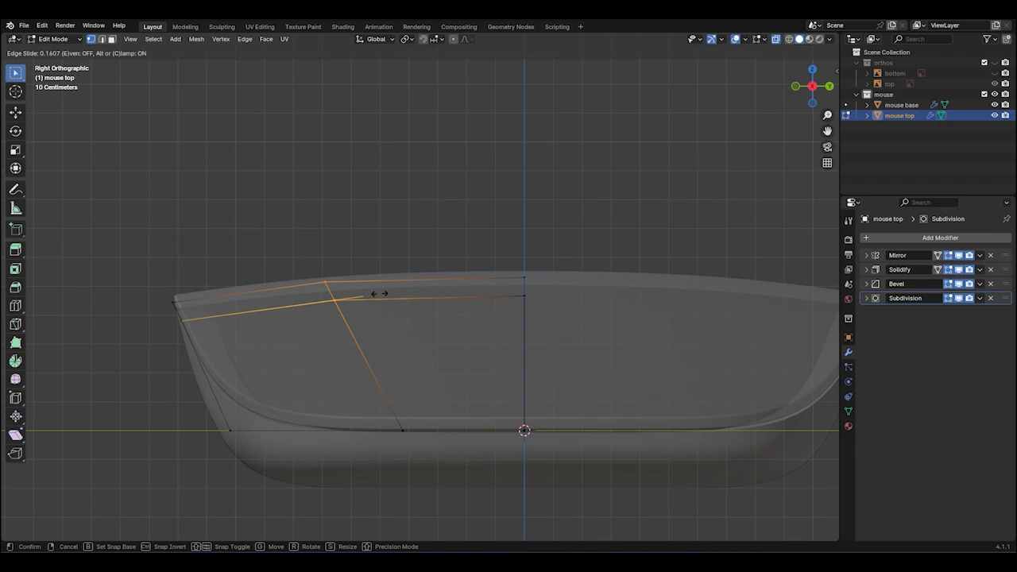
{"action": "left_click", "coordinate": [379, 294]}
{"action": "left_click_drag", "start_coordinate": [332, 253], "coordinate": [332, 244]}
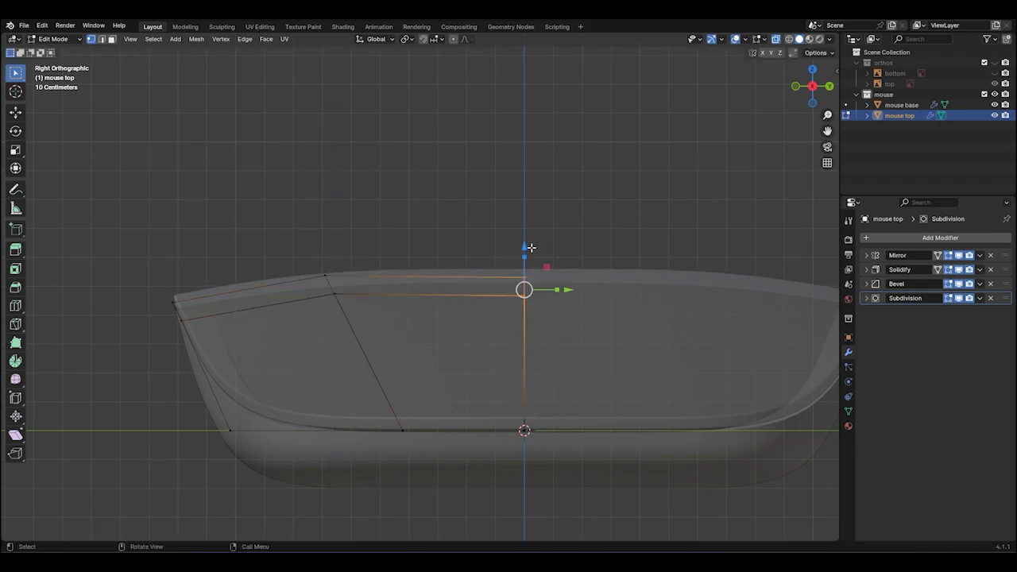
Raise the vertices on the mouse top's centre line slightly along Z and return to Object Mode
{"action": "left_click_drag", "start_coordinate": [526, 249], "coordinate": [526, 241]}
{"action": "middle_click_drag", "start_coordinate": [527, 242], "coordinate": [632, 375]}
{"action": "key", "text": "Tab"}
{"action": "middle_click_drag", "start_coordinate": [478, 331], "coordinate": [500, 321]}
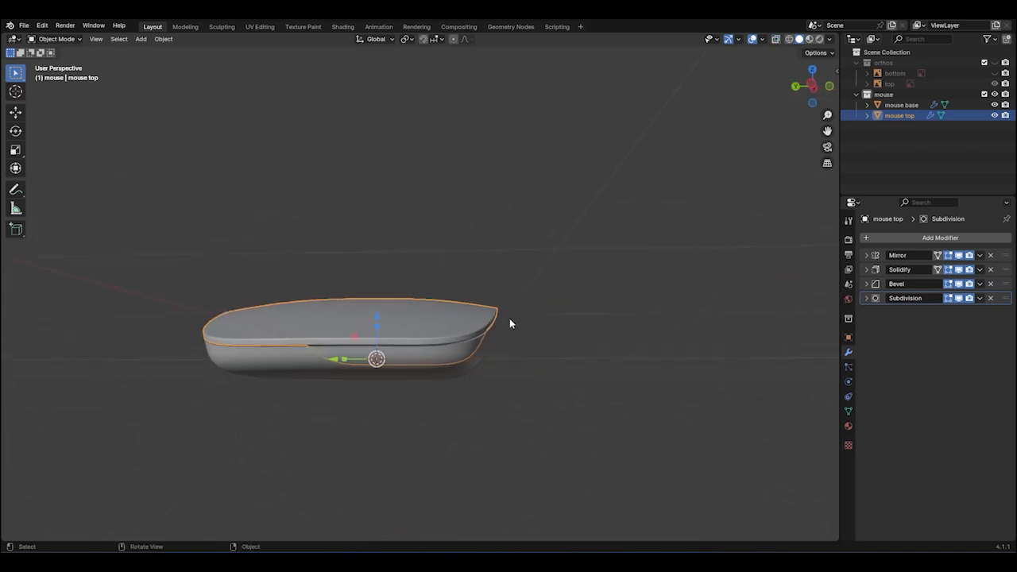
{"action": "key", "text": "KP_3"}
{"action": "scroll", "coordinate": [397, 306], "scroll_direction": "up", "scroll_amount": 4}
{"action": "middle_click_drag", "start_coordinate": [390, 318], "coordinate": [441, 421]}
{"action": "scroll", "coordinate": [477, 397], "scroll_direction": "down", "scroll_amount": 4}
{"action": "middle_click_drag", "start_coordinate": [536, 371], "coordinate": [552, 300]}
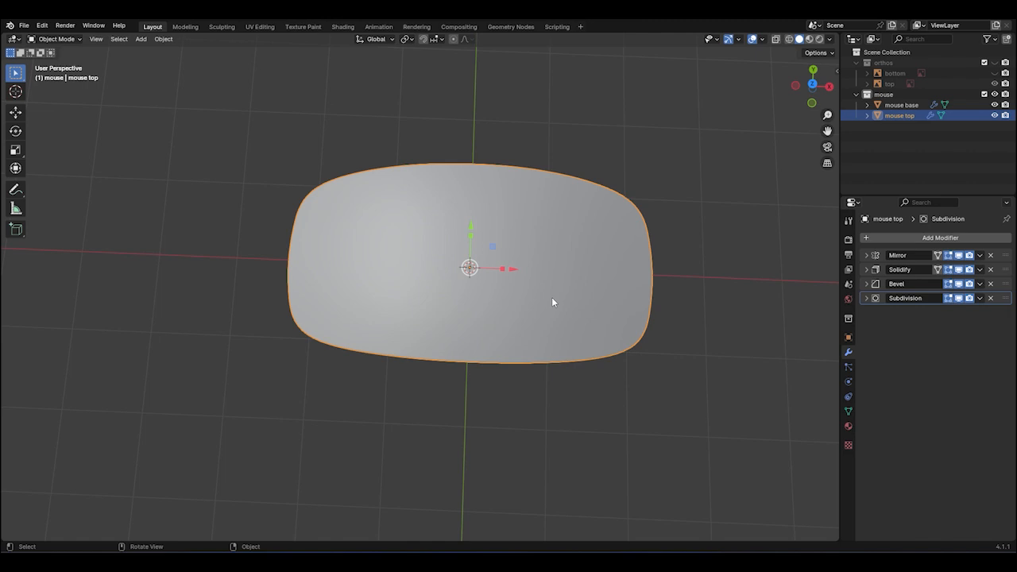
Bring up the orthos reference images in Top view and hide the bottom reference
{"action": "key", "text": "KP_7"}
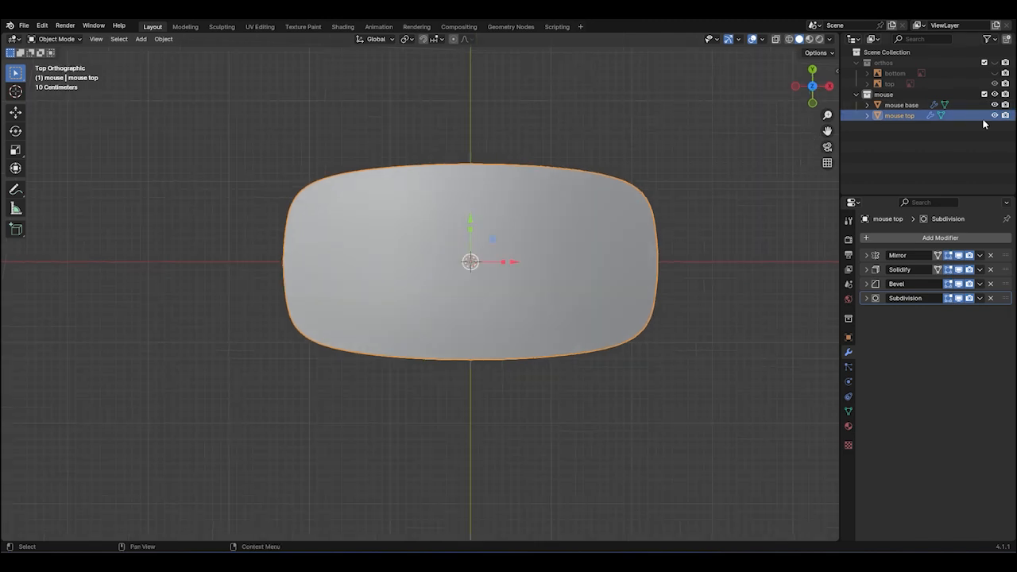
{"action": "left_click", "coordinate": [986, 62]}
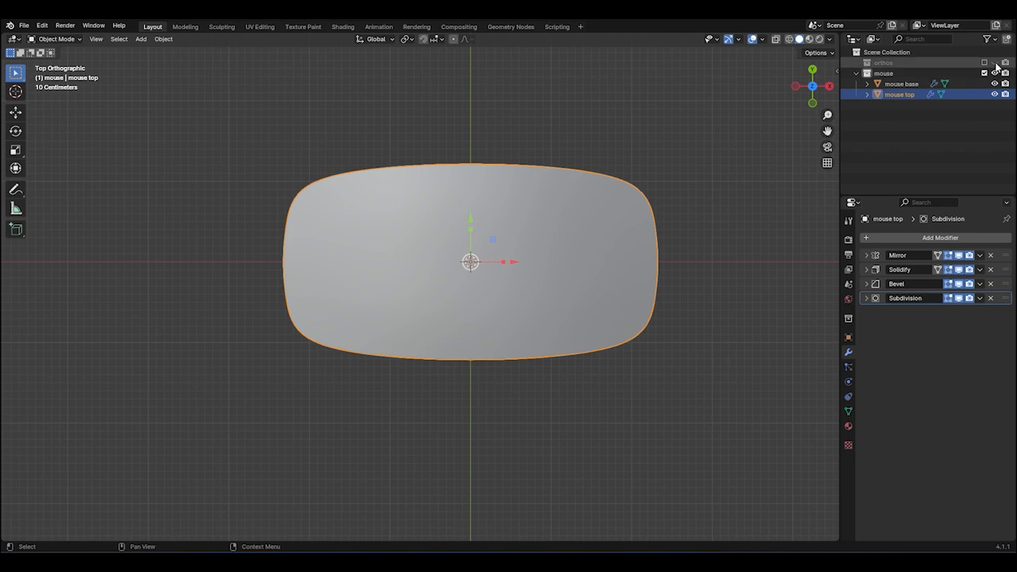
{"action": "left_click", "coordinate": [986, 62]}
{"action": "scroll", "coordinate": [596, 201], "scroll_direction": "up", "scroll_amount": 2}
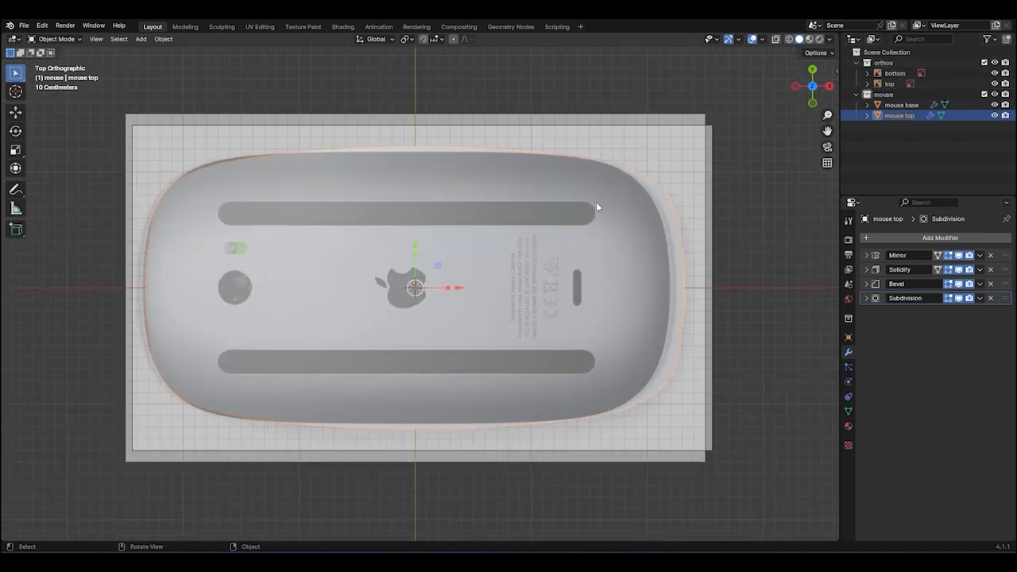
{"action": "left_click", "coordinate": [994, 73]}
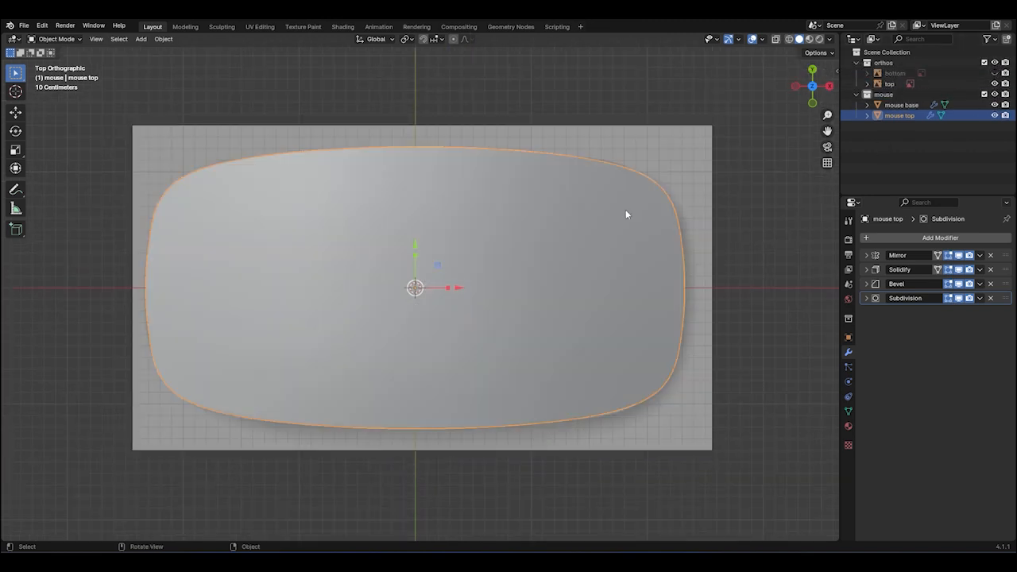
Turn on X-ray and compare the mouse top's outline with the top reference image along its corners
{"action": "scroll", "coordinate": [626, 209], "scroll_direction": "down", "scroll_amount": 2}
{"action": "key", "text": "alt+z"}
{"action": "scroll", "coordinate": [669, 222], "scroll_direction": "up", "scroll_amount": 2}
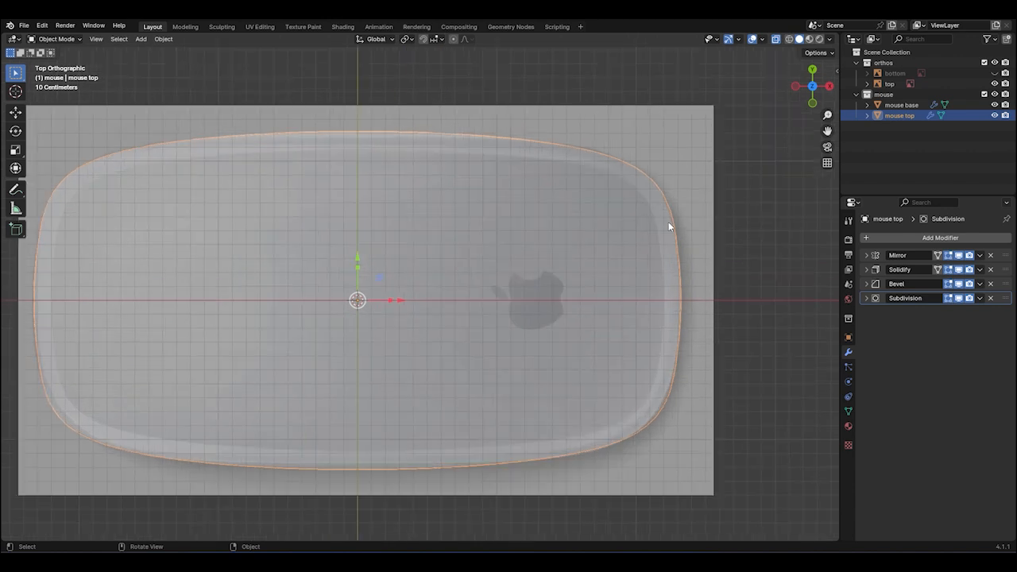
{"action": "scroll", "coordinate": [657, 284], "scroll_direction": "down", "scroll_amount": 1}
{"action": "scroll", "coordinate": [127, 441], "scroll_direction": "up", "scroll_amount": 3}
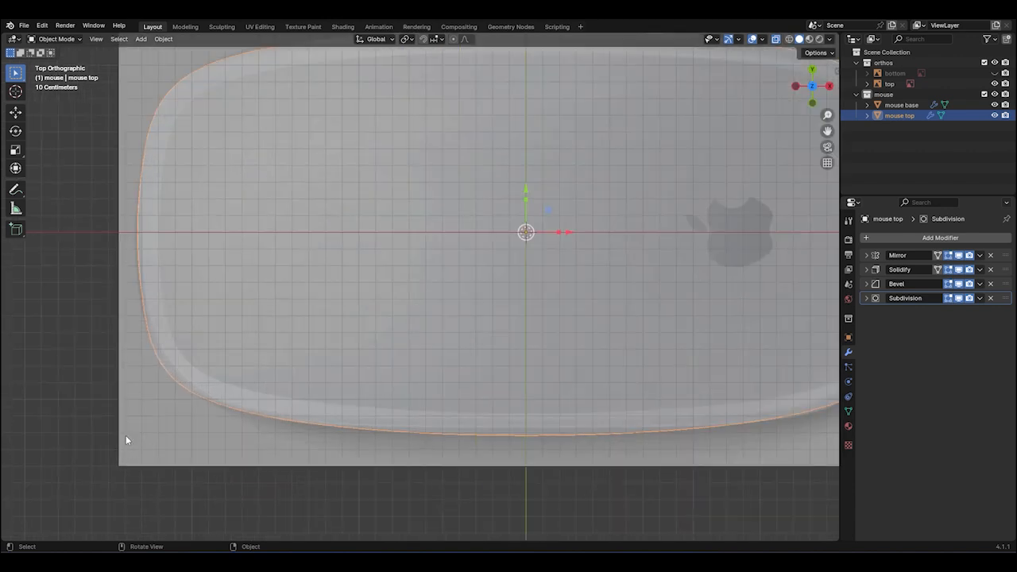
Compare the mouse top's full outline with the top reference image, checking the Apple-logo end and the long side edge
{"action": "scroll", "coordinate": [181, 358], "scroll_direction": "down", "scroll_amount": 1}
{"action": "scroll", "coordinate": [181, 355], "scroll_direction": "down", "scroll_amount": 1}
{"action": "scroll", "coordinate": [247, 342], "scroll_direction": "down", "scroll_amount": 1}
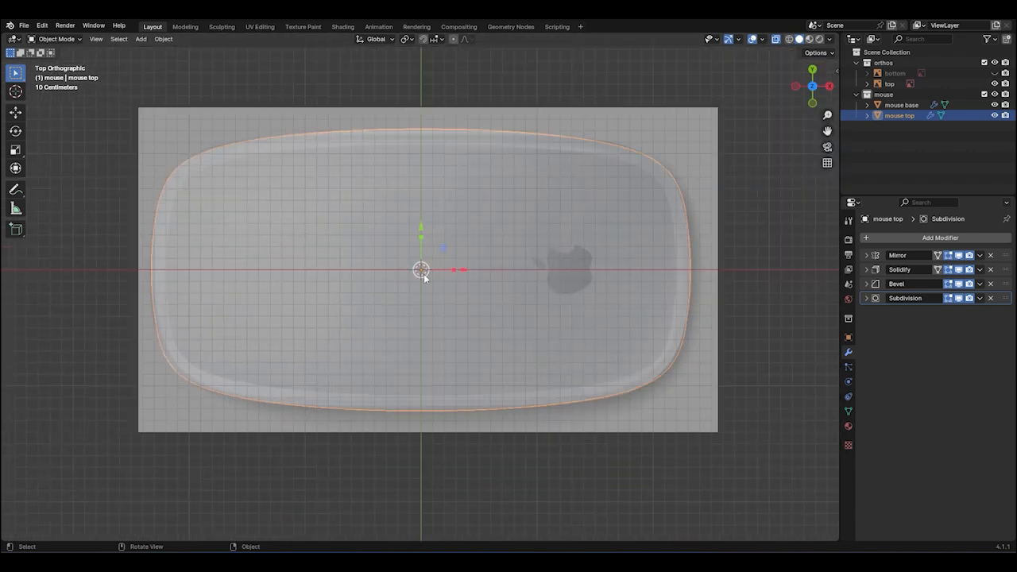
{"action": "scroll", "coordinate": [646, 272], "scroll_direction": "up", "scroll_amount": 2}
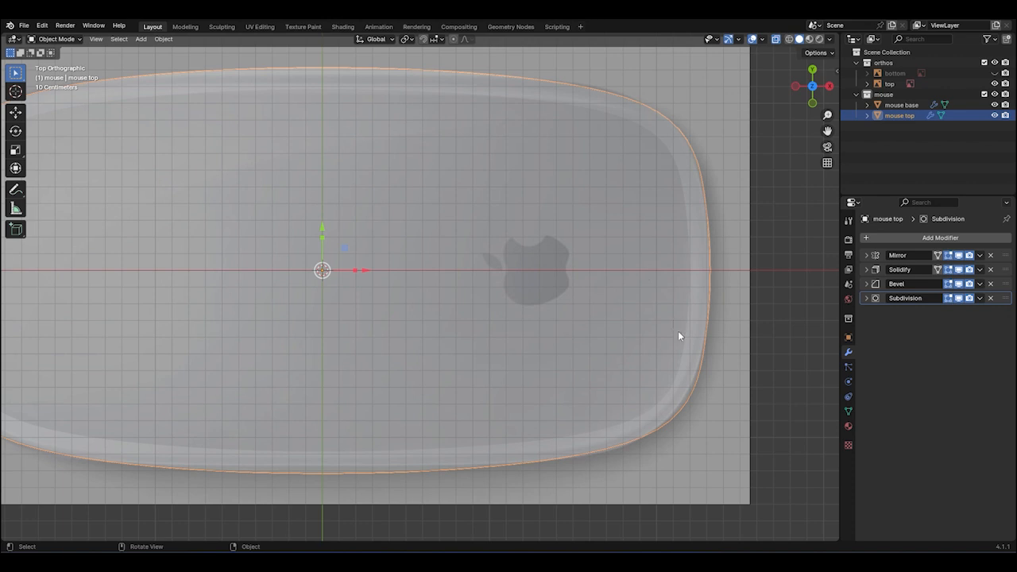
{"action": "scroll", "coordinate": [678, 331], "scroll_direction": "down", "scroll_amount": 3}
{"action": "scroll", "coordinate": [460, 449], "scroll_direction": "up", "scroll_amount": 1}
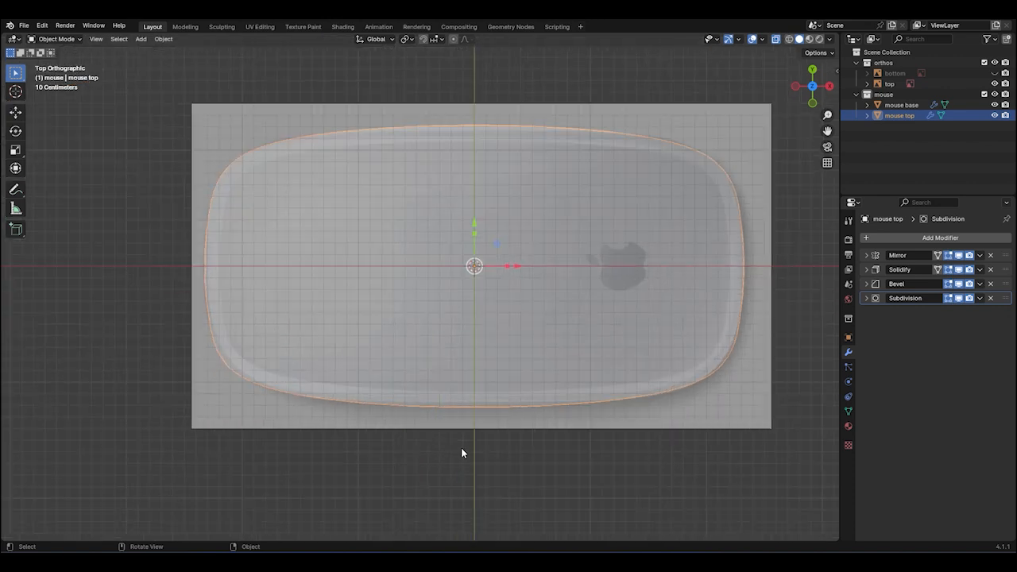
{"action": "scroll", "coordinate": [536, 377], "scroll_direction": "up", "scroll_amount": 4}
{"action": "scroll", "coordinate": [534, 436], "scroll_direction": "down", "scroll_amount": 3}
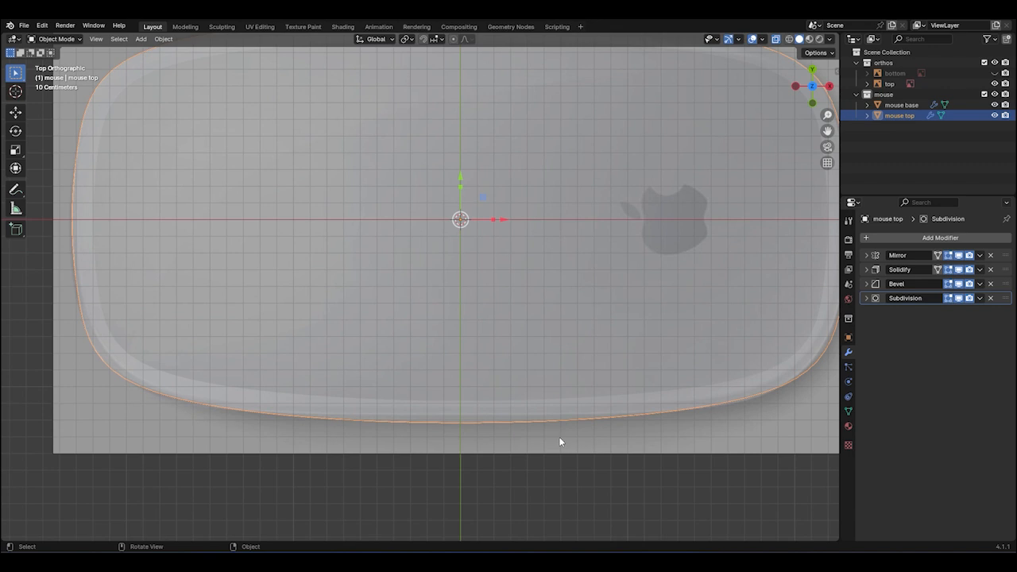
Select the top reference image and raise its opacity to 0.551
{"action": "left_click", "coordinate": [848, 337]}
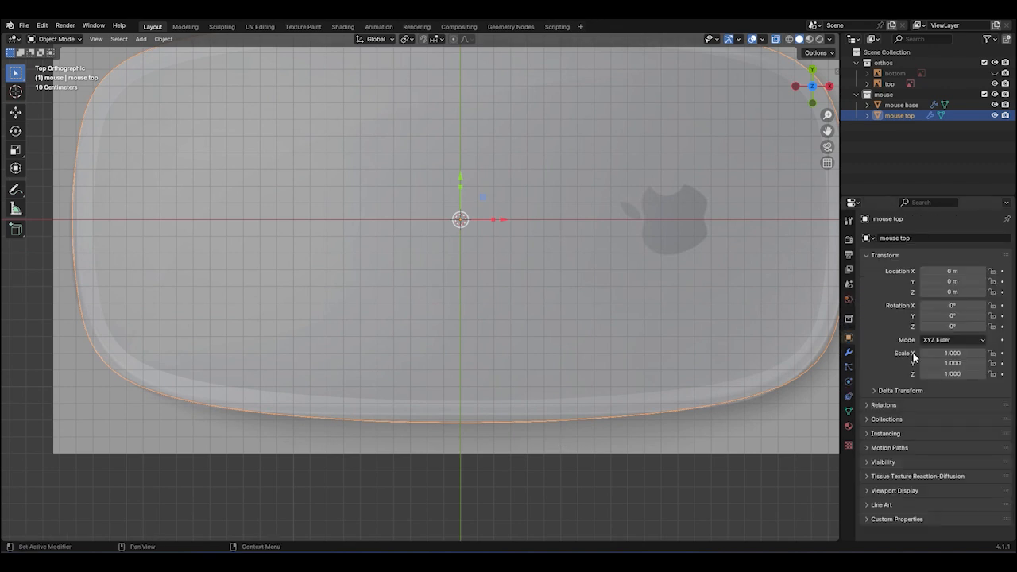
{"action": "left_click", "coordinate": [890, 84]}
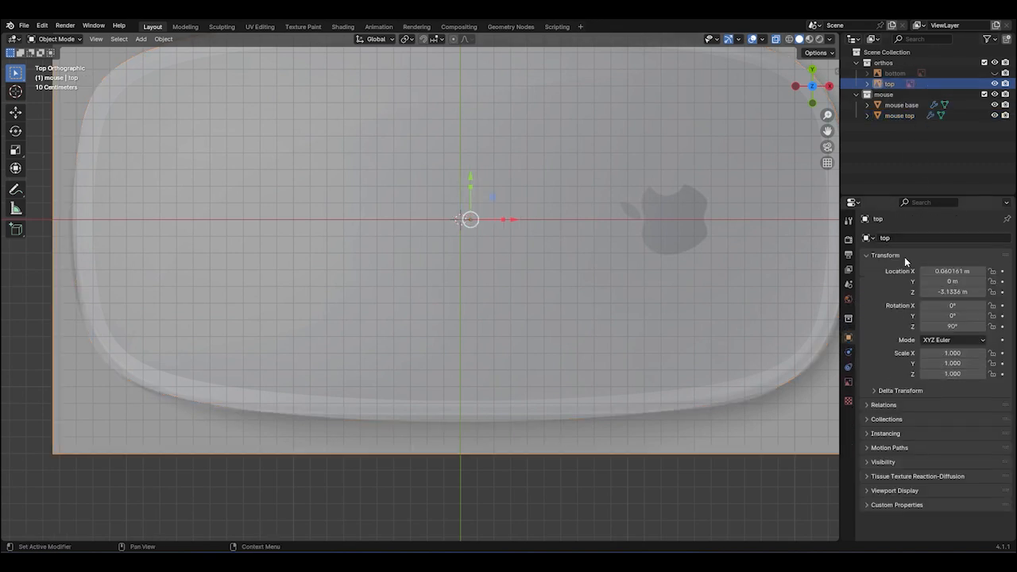
{"action": "left_click", "coordinate": [848, 381]}
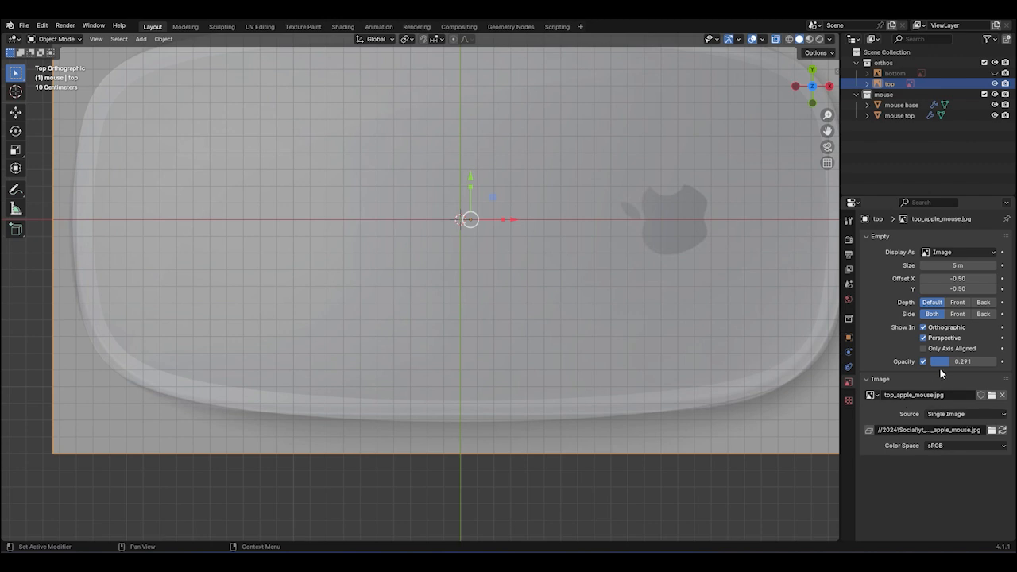
{"action": "mouse_move", "coordinate": [952, 362]}
{"action": "left_mouse_down"}
{"action": "mouse_move", "coordinate": [980, 362]}
{"action": "mouse_move", "coordinate": [966, 362]}
{"action": "left_mouse_up"}
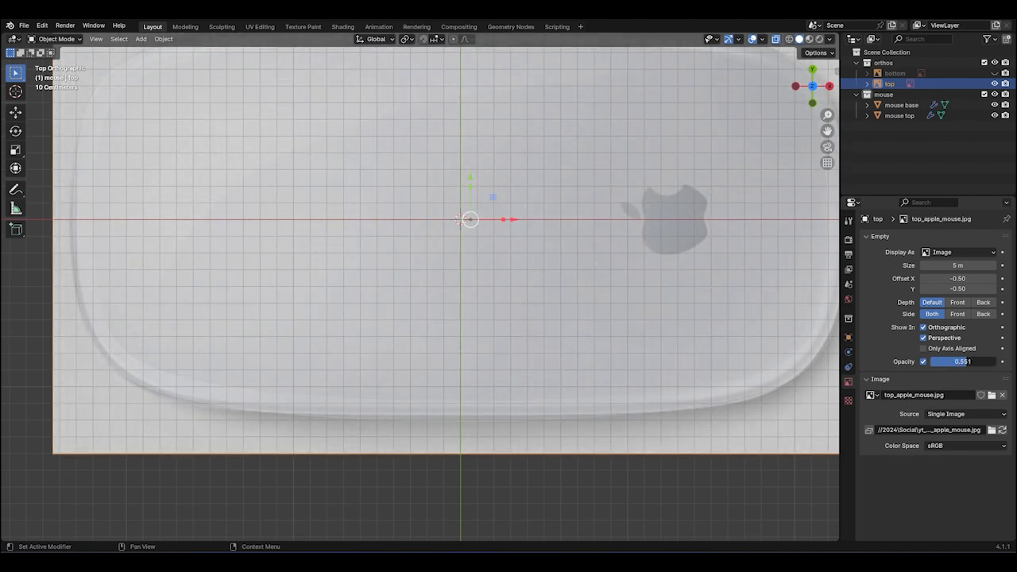
{"action": "scroll", "coordinate": [636, 347], "scroll_direction": "down", "scroll_amount": 5}
{"action": "scroll", "coordinate": [726, 360], "scroll_direction": "up", "scroll_amount": 1}
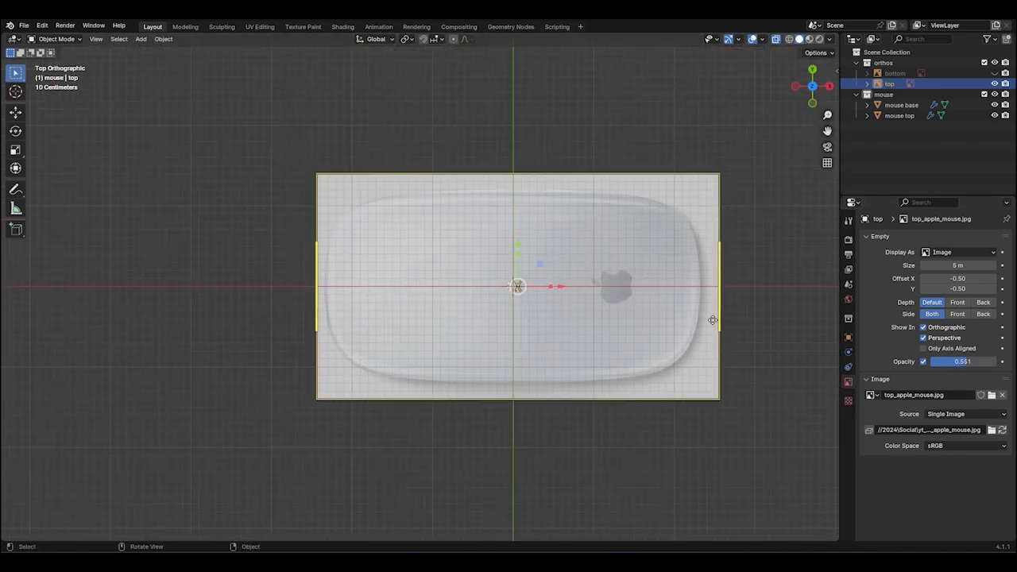
Hide the mouse top to inspect the base against the reference, show it again and return to Top view
{"action": "left_click", "coordinate": [995, 116]}
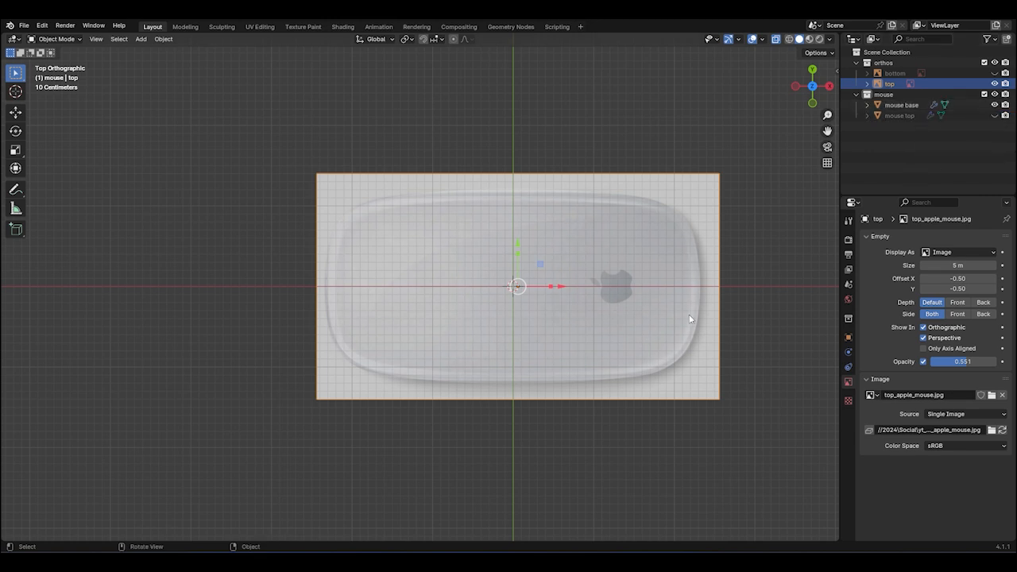
{"action": "middle_click_drag", "start_coordinate": [699, 287], "coordinate": [706, 203]}
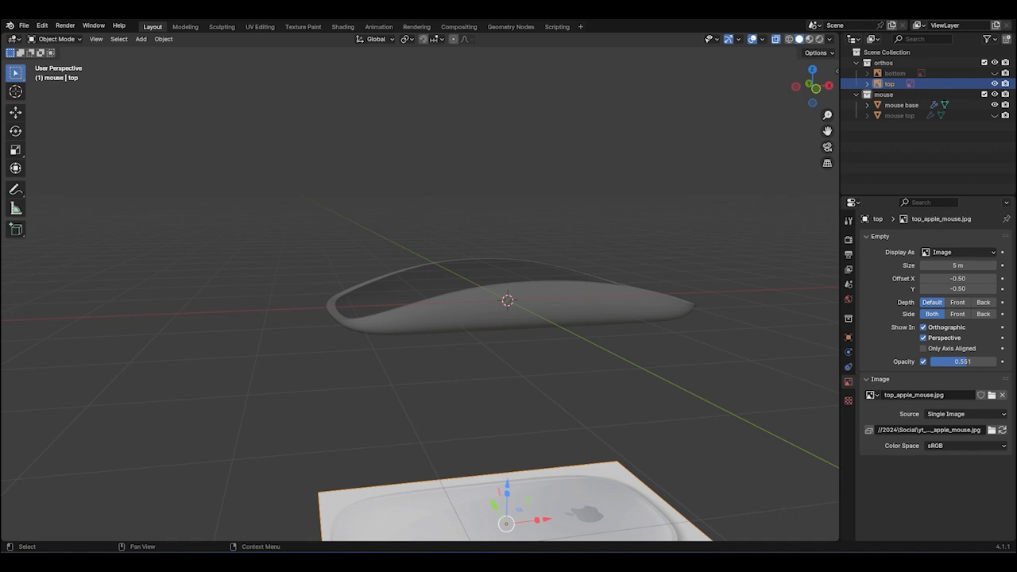
{"action": "left_click", "coordinate": [995, 116]}
{"action": "middle_click_drag", "start_coordinate": [761, 266], "coordinate": [690, 379]}
{"action": "key", "text": "KP_7"}
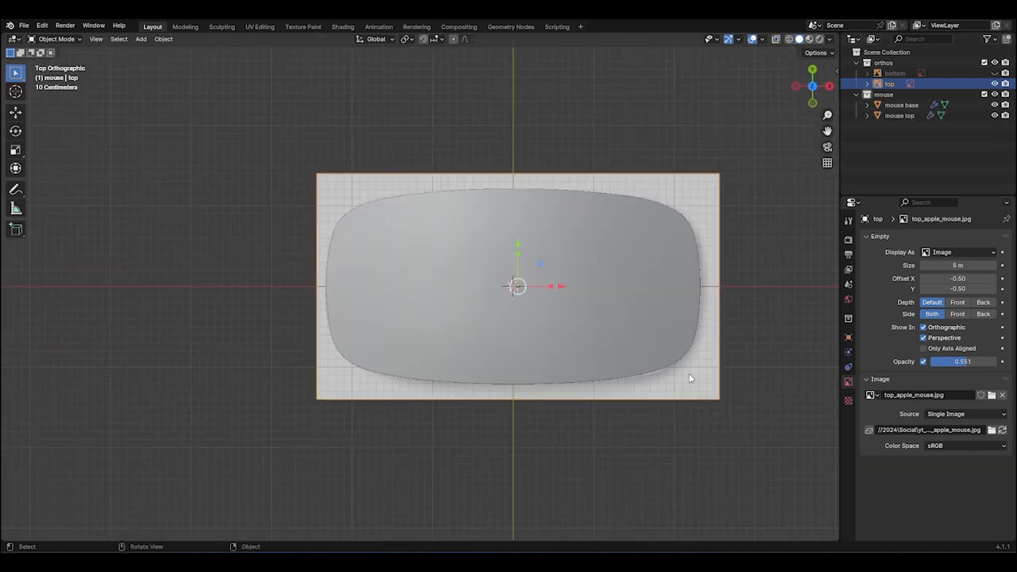
Try to raise the top reference image along Z above the mouse in a perspective view
{"action": "scroll", "coordinate": [690, 379], "scroll_direction": "down", "scroll_amount": 3}
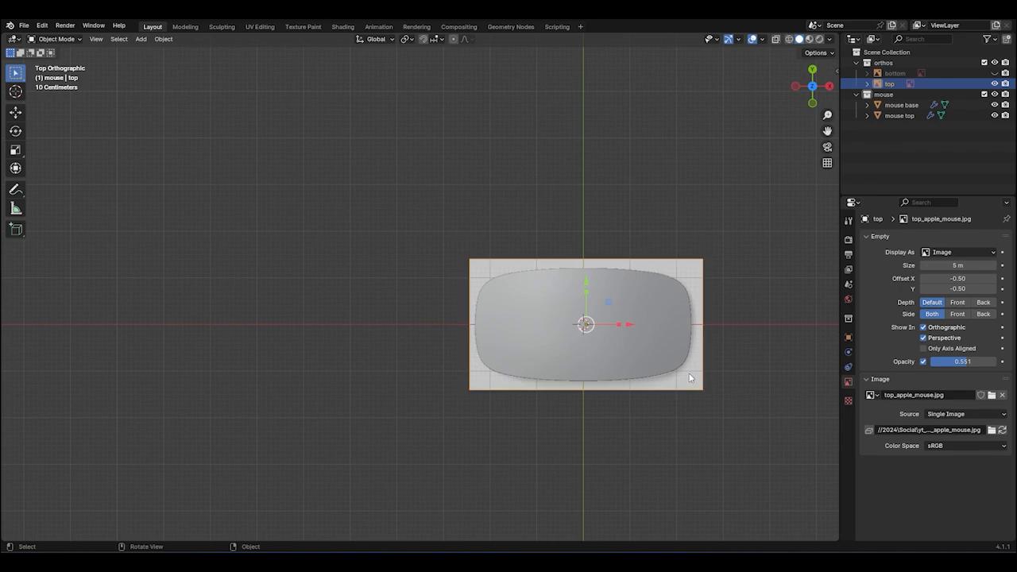
{"action": "middle_click_drag", "start_coordinate": [701, 389], "coordinate": [644, 425]}
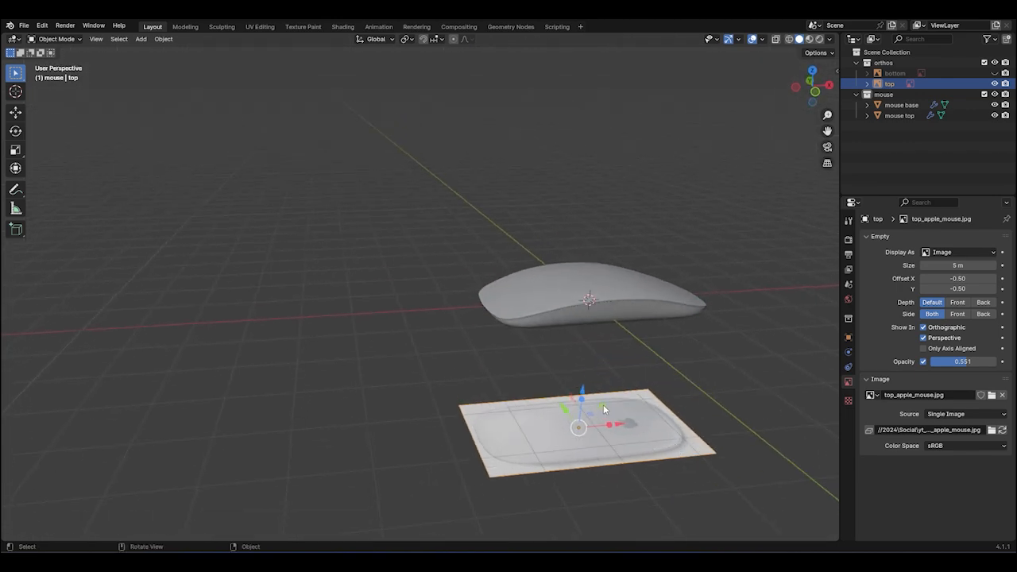
{"action": "left_click_drag", "start_coordinate": [588, 393], "coordinate": [589, 295]}
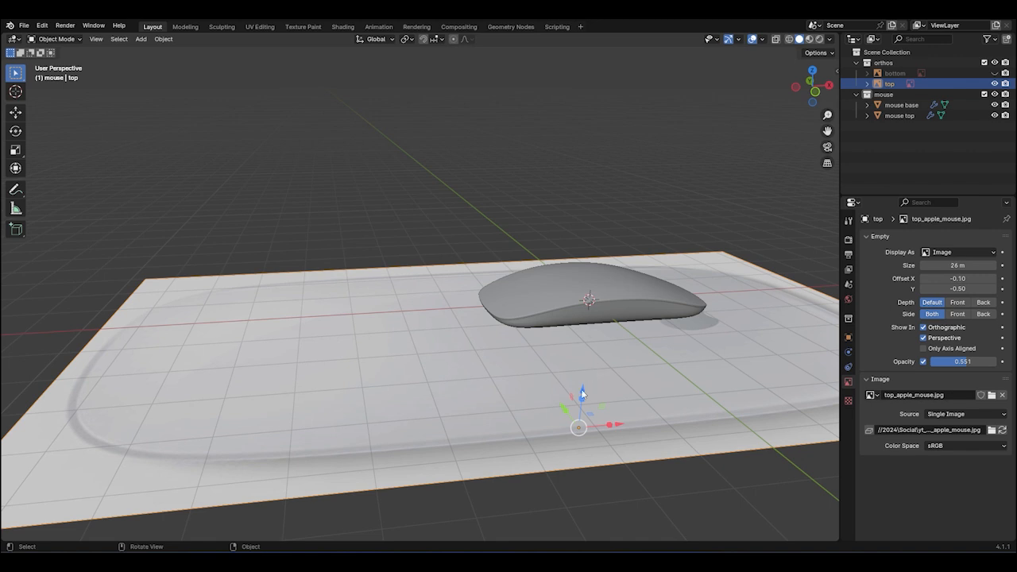
{"action": "scroll", "coordinate": [611, 349], "scroll_direction": "down", "scroll_amount": 5}
{"action": "scroll", "coordinate": [769, 357], "scroll_direction": "up", "scroll_amount": 4}
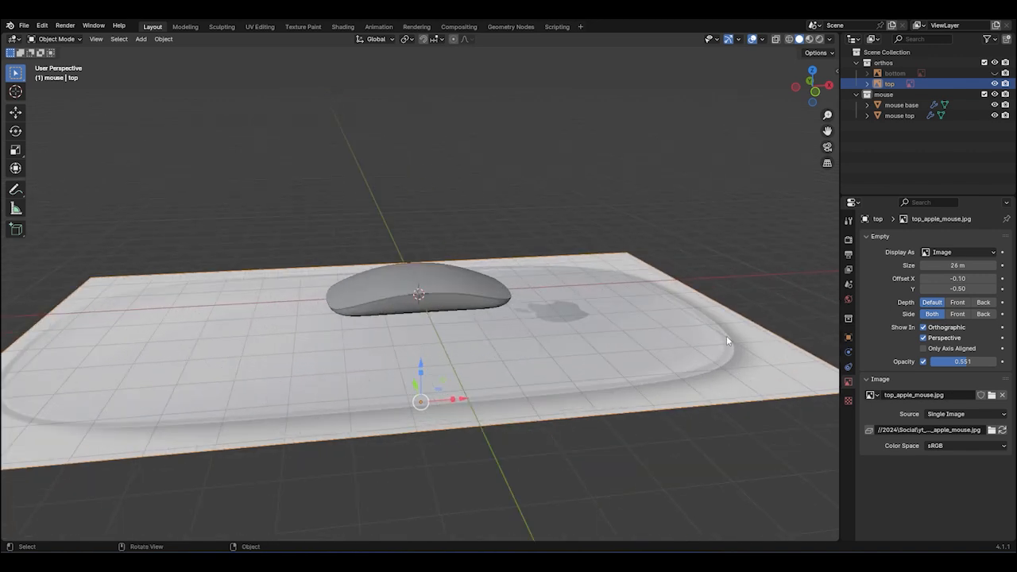
Undo the accidental enlargement of the top reference image and keep the mouse top shown
{"action": "key", "text": "ctrl+z"}
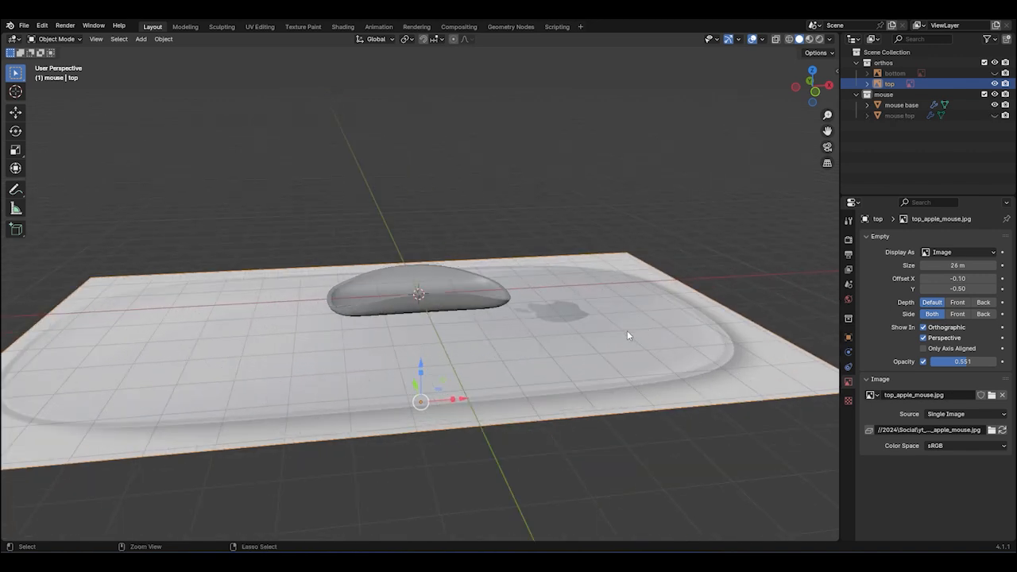
{"action": "key", "text": "alt+h"}
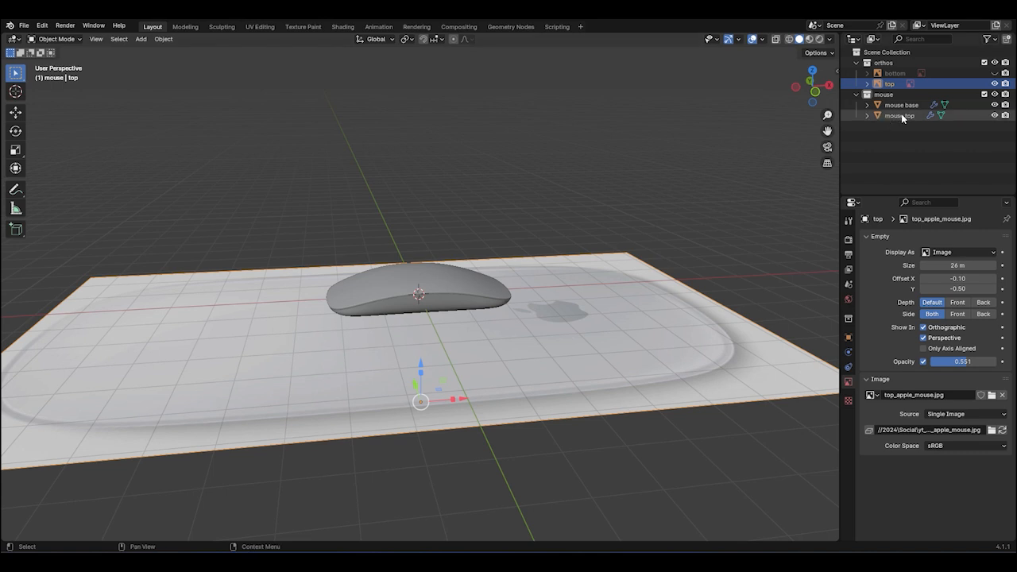
{"action": "left_click", "coordinate": [995, 116]}
{"action": "left_click", "coordinate": [995, 116]}
{"action": "middle_click_drag", "start_coordinate": [770, 268], "coordinate": [691, 322]}
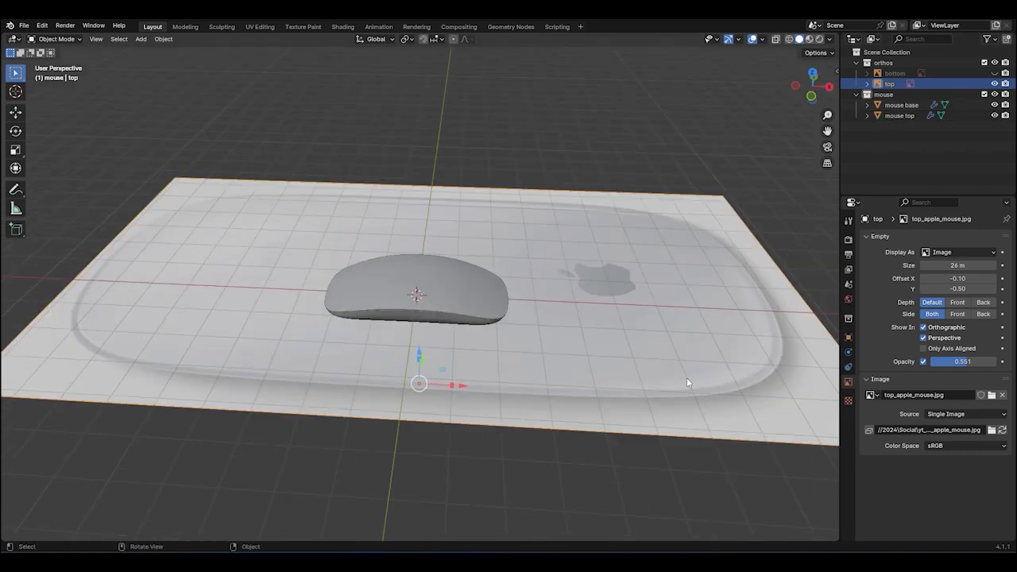
{"action": "scroll", "coordinate": [687, 383], "scroll_direction": "down", "scroll_amount": 5}
{"action": "key", "text": "KP_7"}
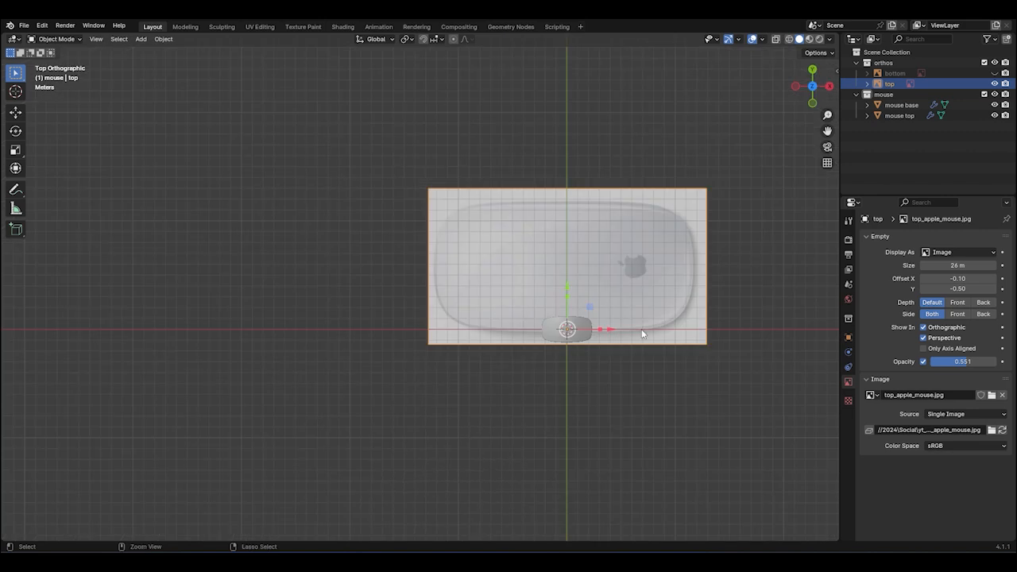
{"action": "middle_click_drag", "start_coordinate": [649, 323], "coordinate": [664, 317], "text": "ctrl"}
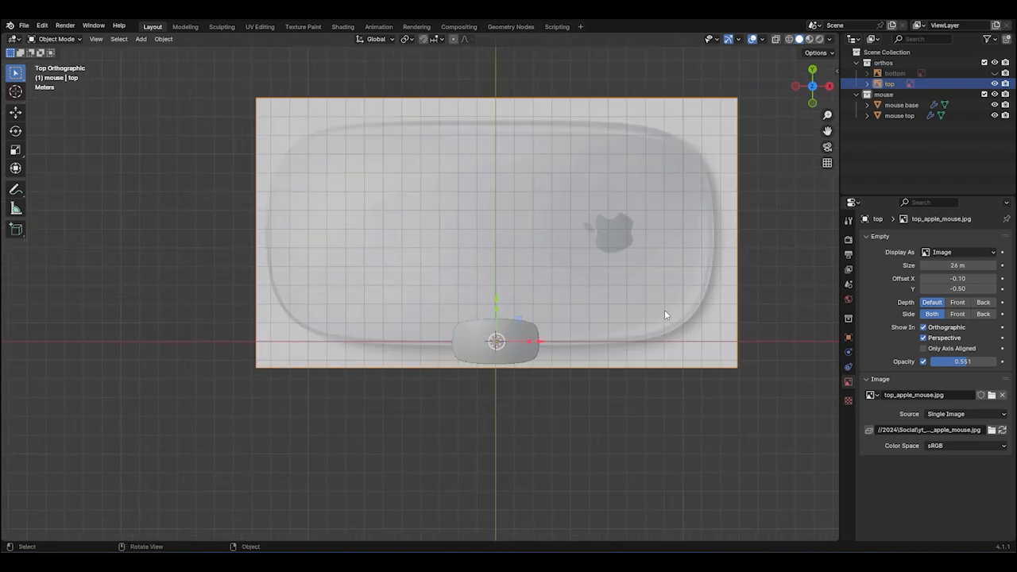
{"action": "key", "text": "ctrl+z"}
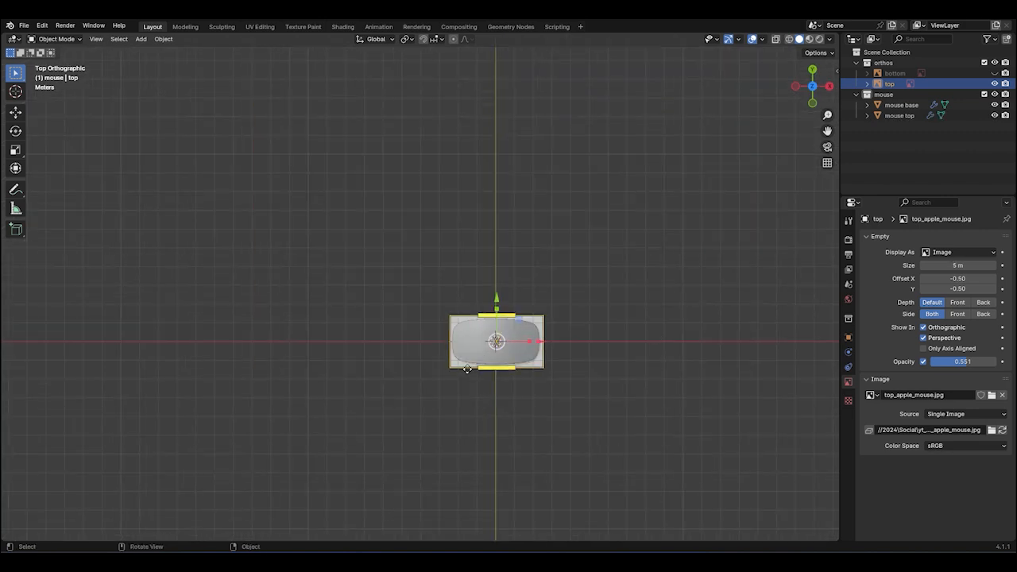
Select the top reference image and move it up along Z until it sits above the mouse
{"action": "scroll", "coordinate": [584, 334], "scroll_direction": "up", "scroll_amount": 6}
{"action": "middle_click_drag", "start_coordinate": [584, 334], "coordinate": [572, 317]}
{"action": "scroll", "coordinate": [572, 317], "scroll_direction": "up", "scroll_amount": 4}
{"action": "left_click", "coordinate": [754, 280]}
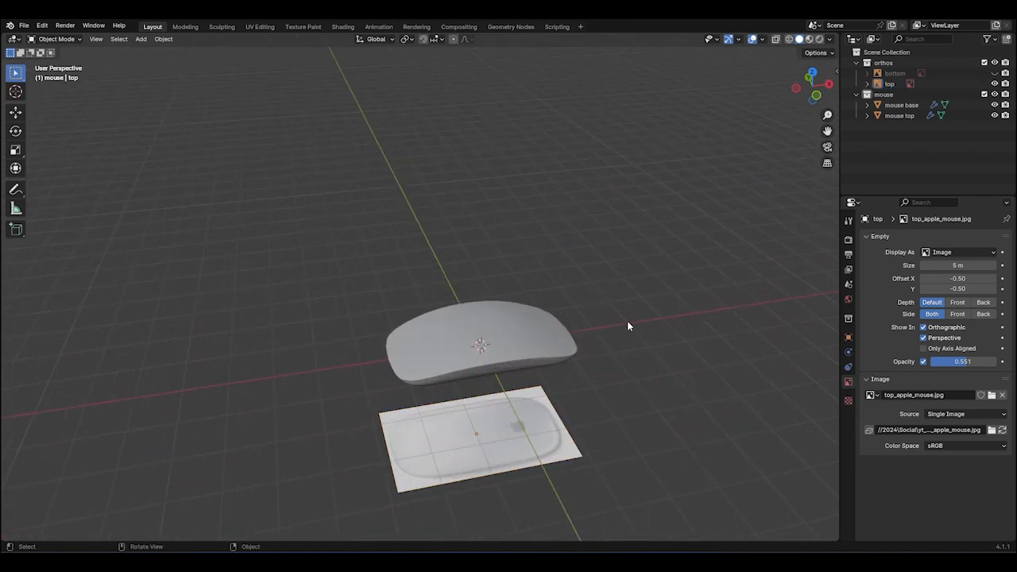
{"action": "middle_click_drag", "start_coordinate": [639, 377], "coordinate": [570, 485]}
{"action": "left_click", "coordinate": [575, 498]}
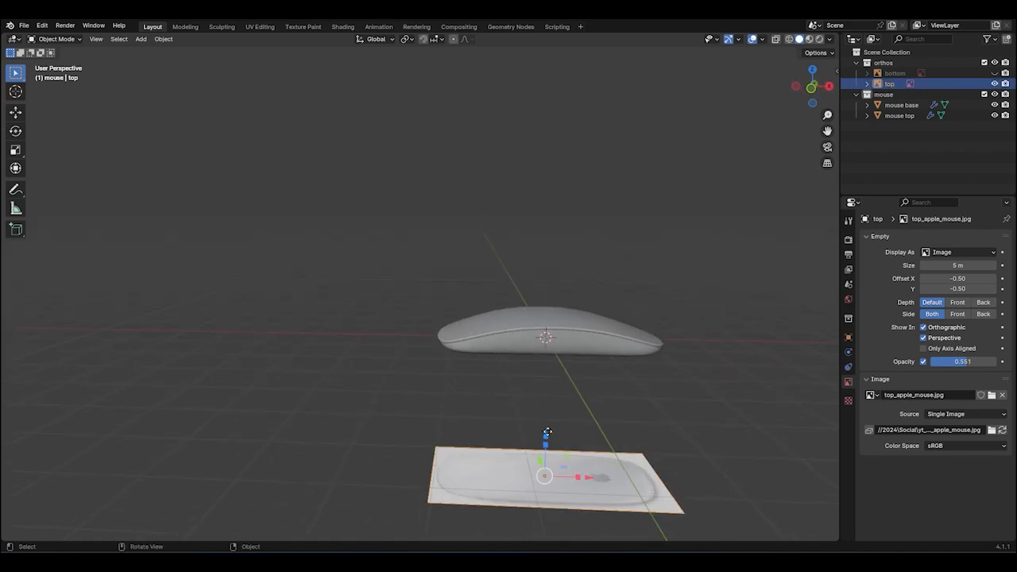
{"action": "left_click_drag", "start_coordinate": [546, 433], "coordinate": [588, 201]}
Switch to Top view and set the top reference image's opacity to 0.276 so the mouse shows through
{"action": "key", "text": "KP_7"}
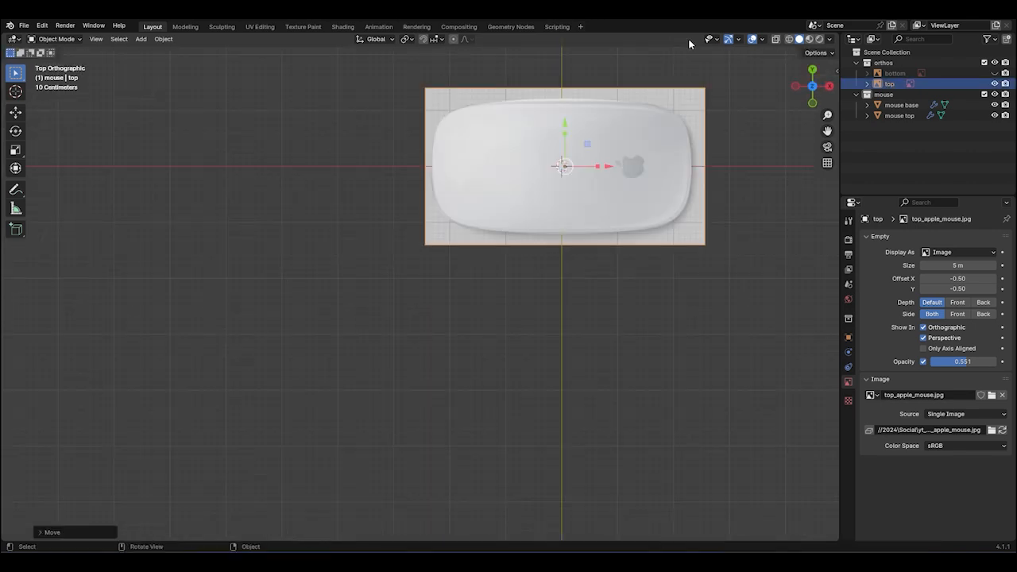
{"action": "scroll", "coordinate": [771, 105], "scroll_direction": "up", "scroll_amount": 4}
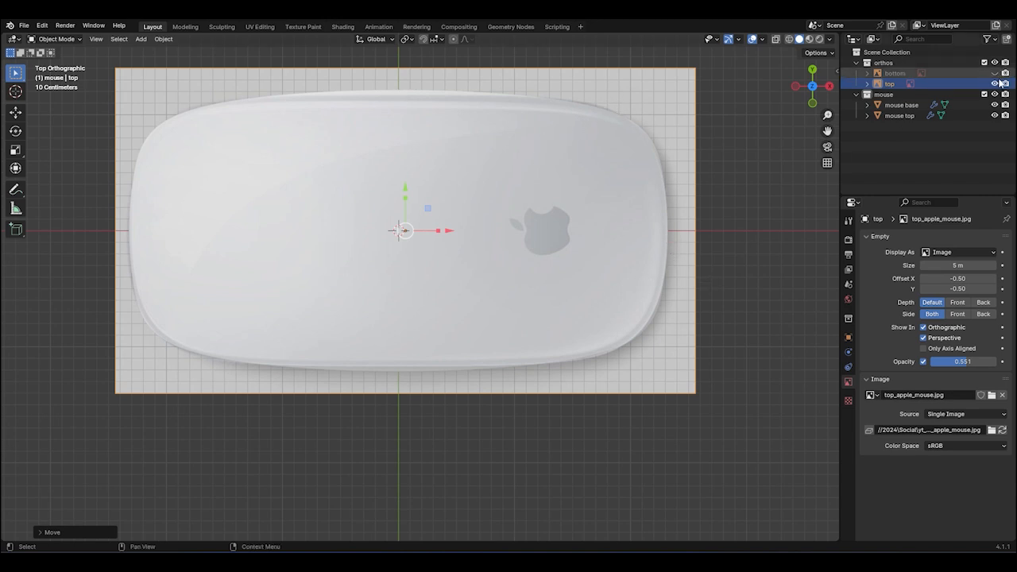
{"action": "left_click_drag", "start_coordinate": [972, 364], "coordinate": [949, 364]}
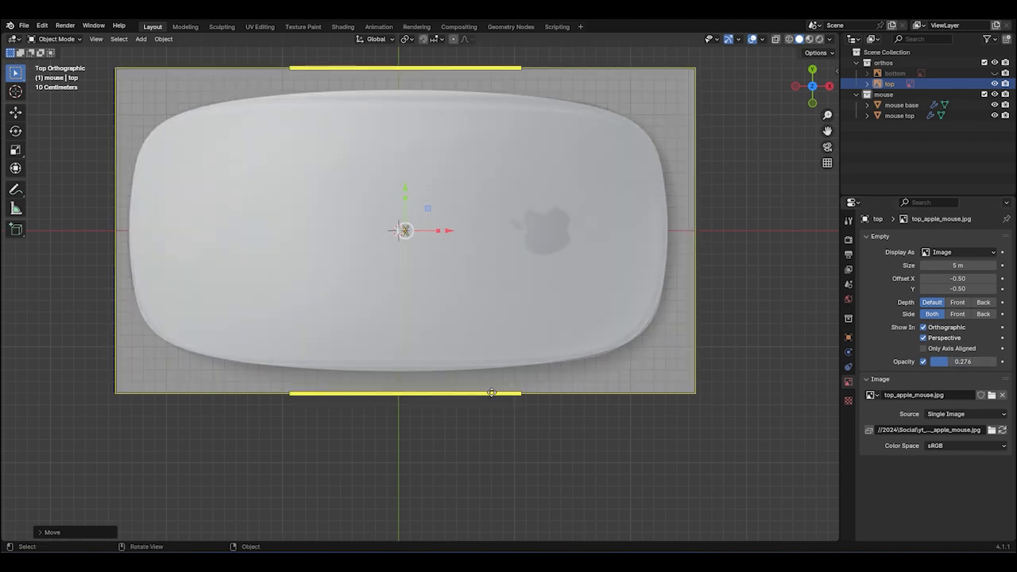
Select the mouse base and mouse top together and enter Edit Mode on both
{"action": "left_click", "coordinate": [919, 105]}
{"action": "left_click", "coordinate": [917, 117], "text": "shift"}
{"action": "middle_click_drag", "start_coordinate": [484, 318], "coordinate": [488, 230]}
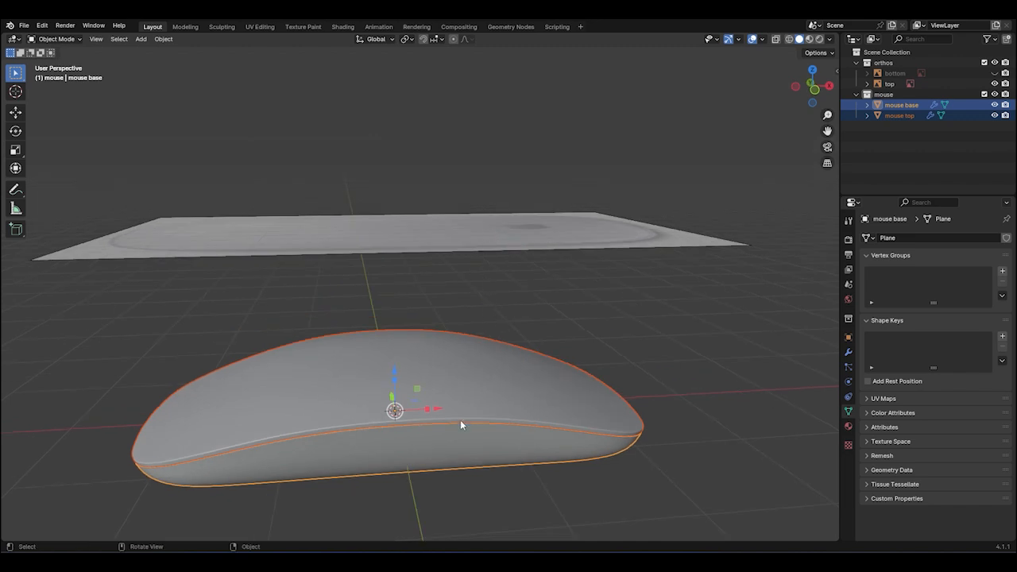
{"action": "key", "text": "Tab"}
{"action": "middle_click_drag", "start_coordinate": [458, 435], "coordinate": [425, 435]}
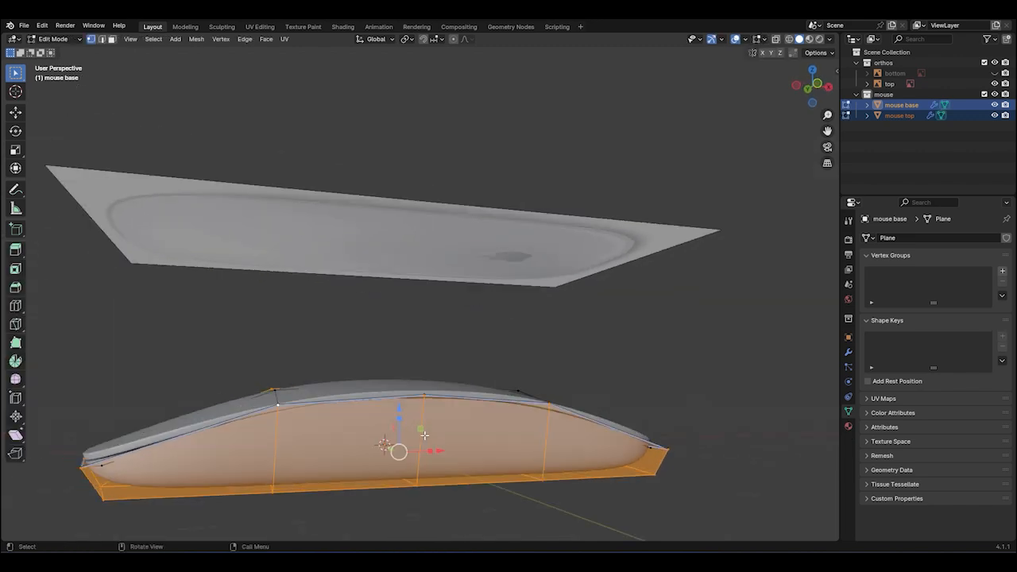
Collapse the mouse base's Bevel modifier settings and turn on X-ray in Top view
{"action": "left_click", "coordinate": [849, 353]}
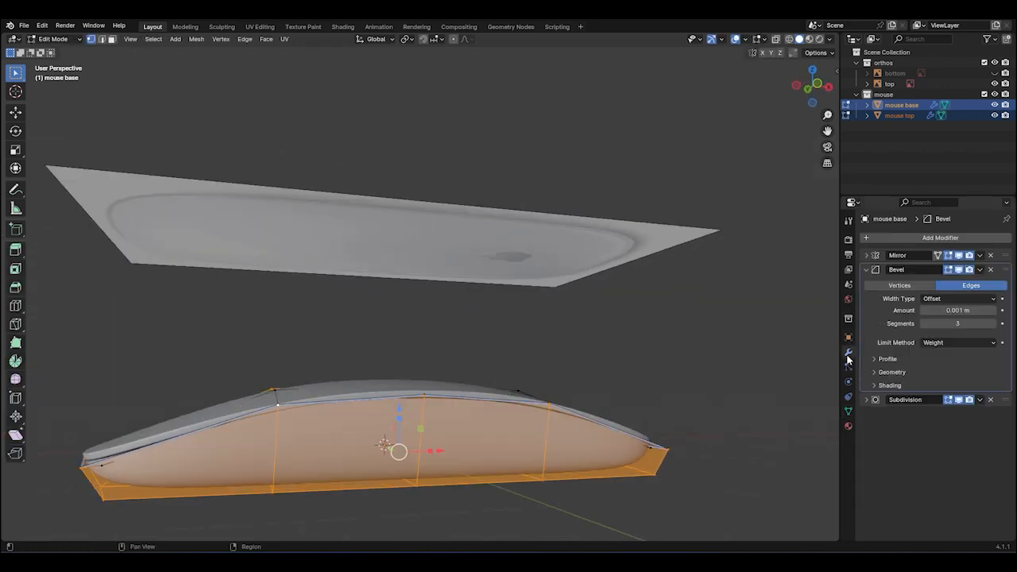
{"action": "left_click", "coordinate": [876, 271]}
{"action": "middle_click_drag", "start_coordinate": [665, 347], "coordinate": [625, 438]}
{"action": "key", "text": "alt+z"}
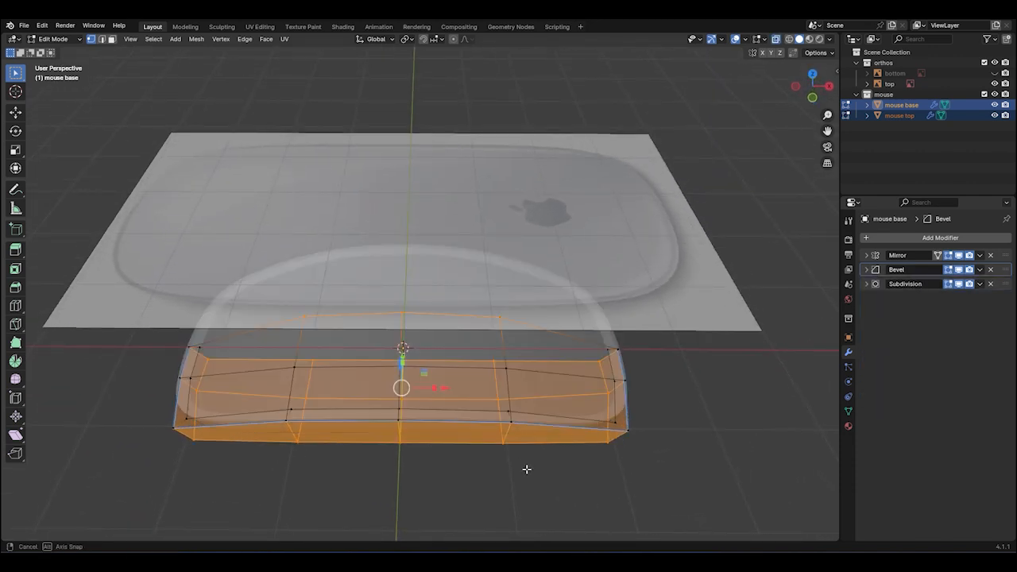
{"action": "middle_click_drag", "start_coordinate": [526, 469], "coordinate": [516, 488]}
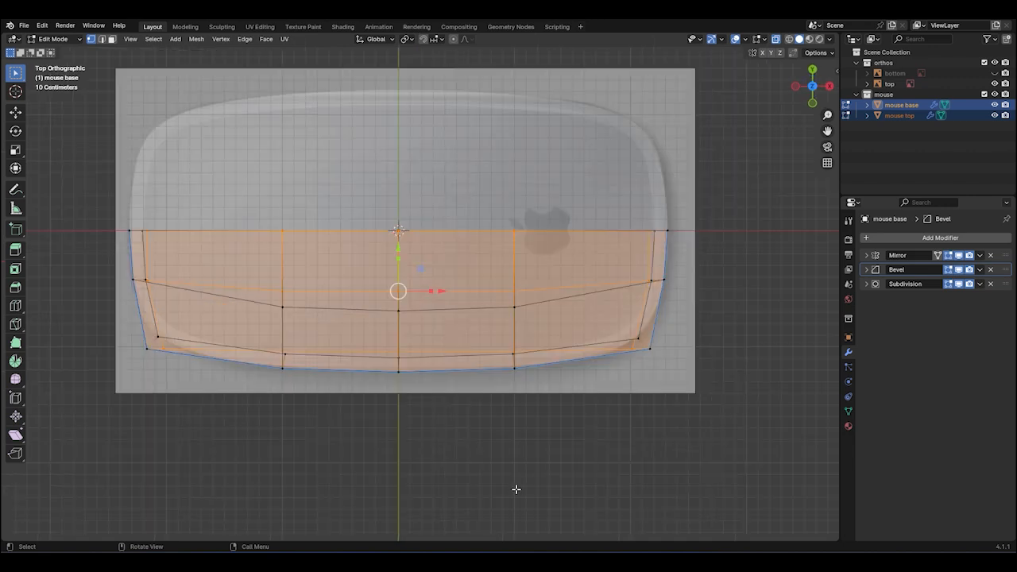
Try selecting the middle vertices along the mouse's long side edge in Top view, and clear the selection
{"action": "scroll", "coordinate": [525, 437], "scroll_direction": "up", "scroll_amount": 5}
{"action": "scroll", "coordinate": [565, 418], "scroll_direction": "down", "scroll_amount": 4}
{"action": "left_click_drag", "start_coordinate": [558, 427], "coordinate": [246, 345]}
{"action": "scroll", "coordinate": [436, 382], "scroll_direction": "up", "scroll_amount": 3}
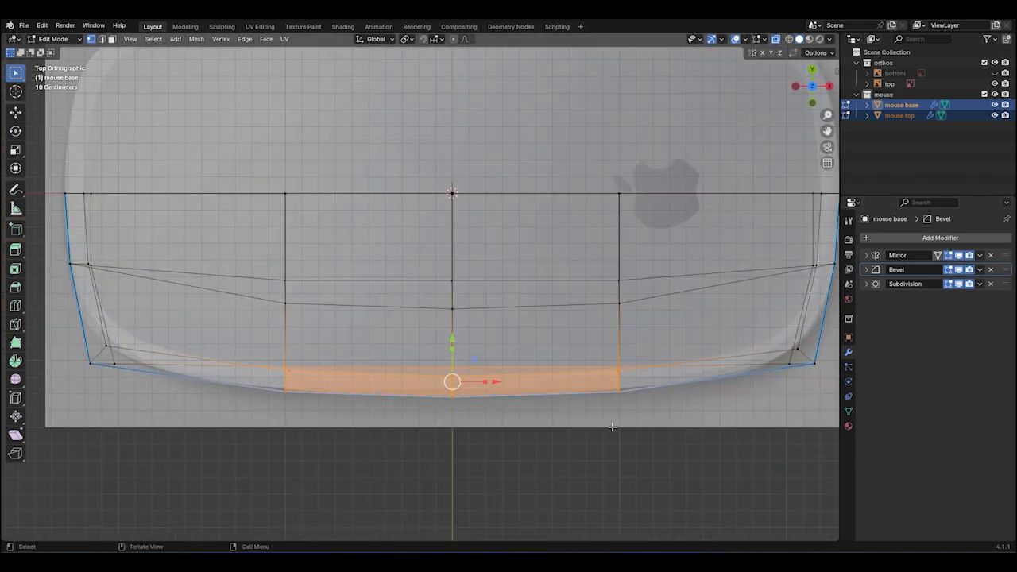
{"action": "left_click", "coordinate": [650, 424]}
Select the middle vertices along the long side seam of the base and top, and nudge them slightly inward along Y to match the reference outline
{"action": "middle_click_drag", "start_coordinate": [636, 413], "coordinate": [631, 454]}
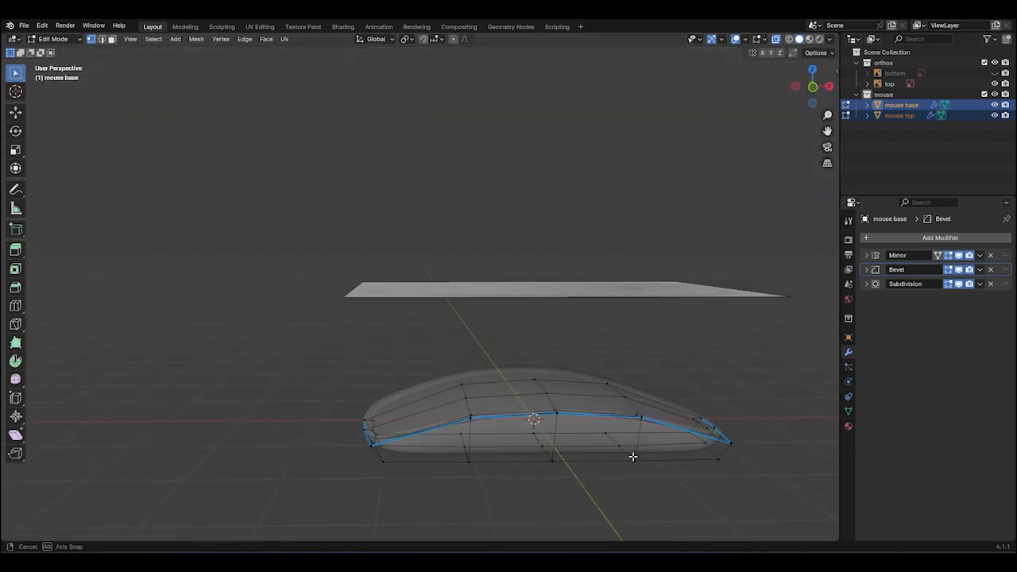
{"action": "scroll", "coordinate": [631, 454], "scroll_direction": "up", "scroll_amount": 2}
{"action": "left_click_drag", "start_coordinate": [661, 432], "coordinate": [570, 401]}
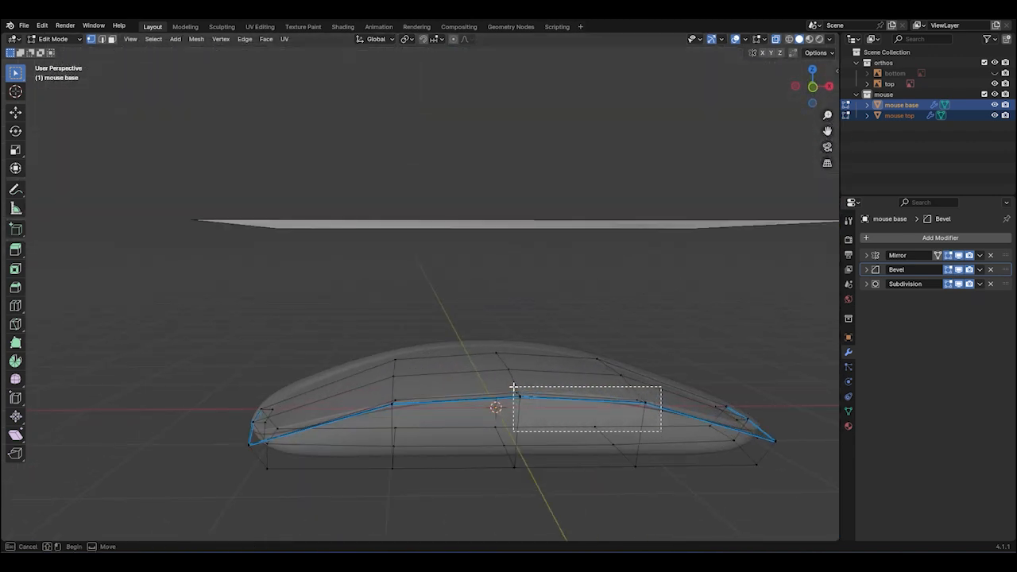
{"action": "left_click_drag", "start_coordinate": [513, 387], "coordinate": [514, 387]}
{"action": "mouse_move", "coordinate": [463, 430]}
{"action": "left_mouse_down", "text": "shift"}
{"action": "mouse_move", "coordinate": [385, 398]}
{"action": "mouse_move", "coordinate": [427, 399]}
{"action": "mouse_move", "coordinate": [421, 410]}
{"action": "mouse_move", "coordinate": [385, 394]}
{"action": "left_mouse_up", "text": "shift"}
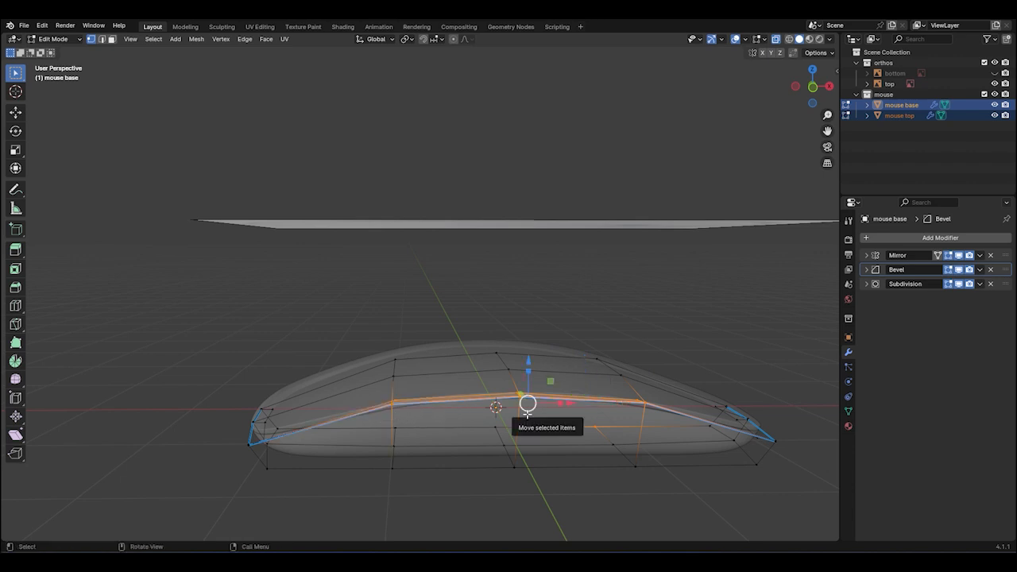
{"action": "key", "text": "KP_7"}
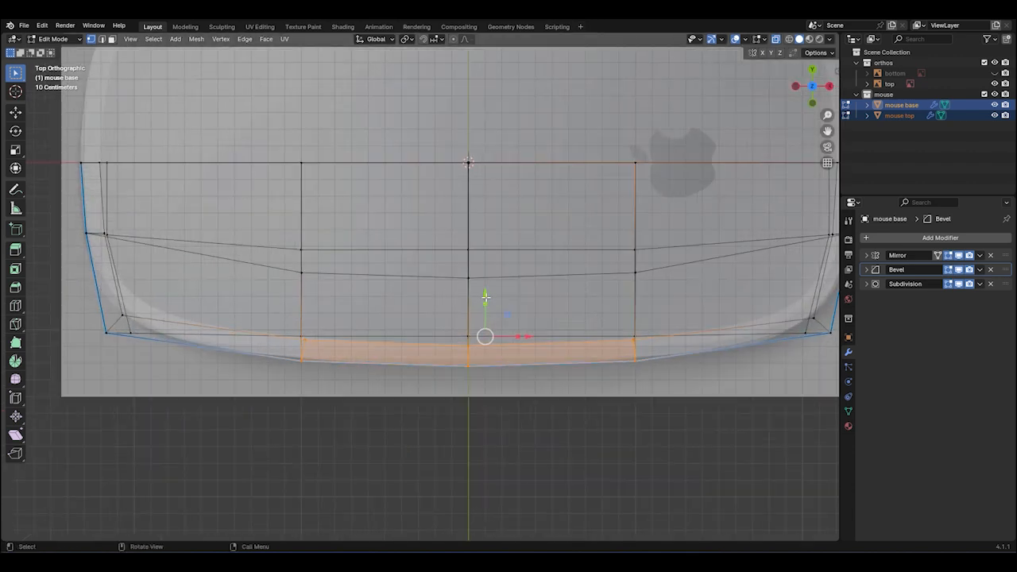
{"action": "mouse_move", "coordinate": [485, 297]}
{"action": "left_mouse_down"}
{"action": "mouse_move", "coordinate": [487, 280]}
{"action": "mouse_move", "coordinate": [495, 298]}
{"action": "left_mouse_up"}
{"action": "scroll", "coordinate": [483, 307], "scroll_direction": "down", "scroll_amount": 2}
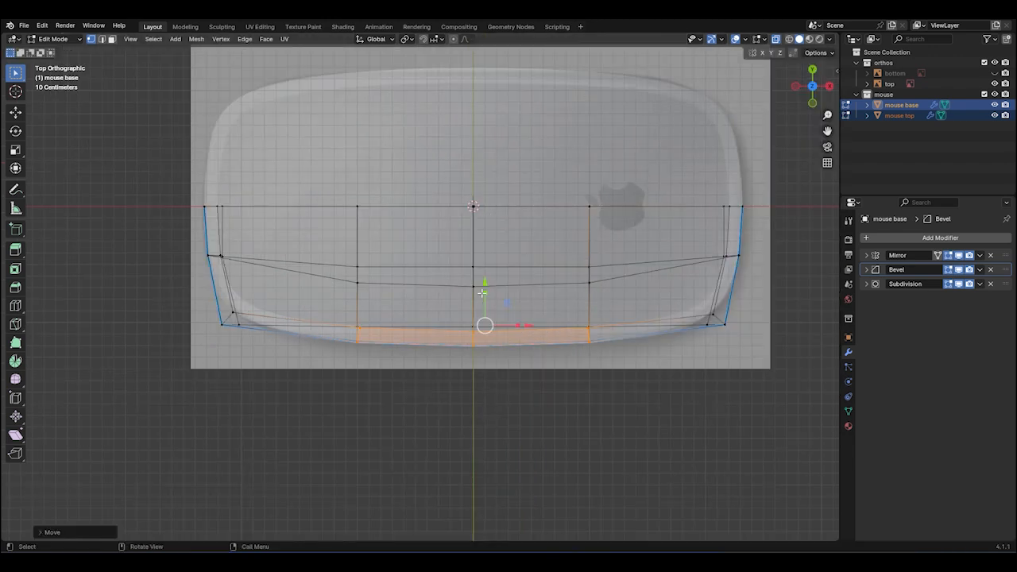
{"action": "left_click_drag", "start_coordinate": [485, 283], "coordinate": [486, 281]}
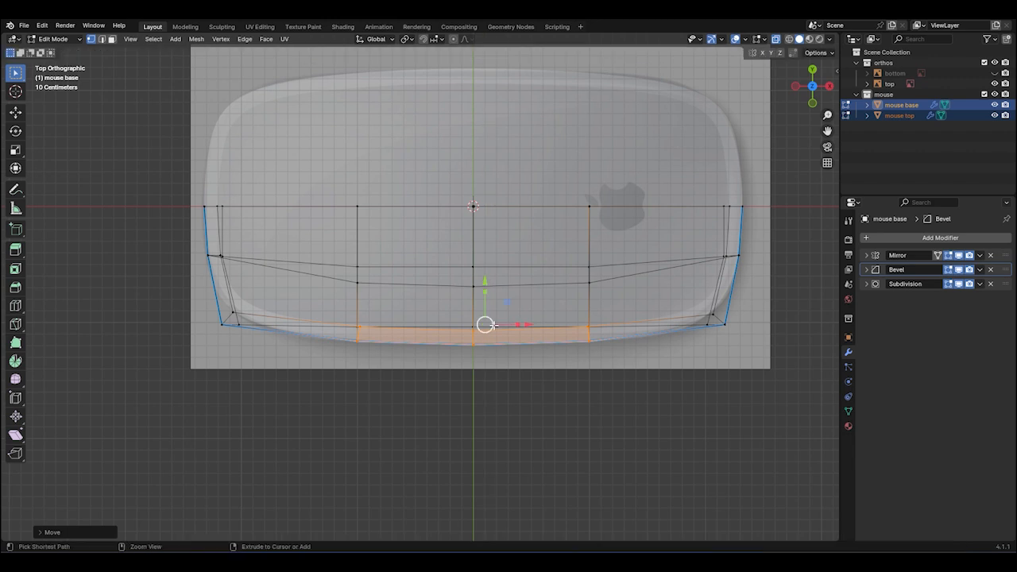
{"action": "key", "text": "ctrl+z"}
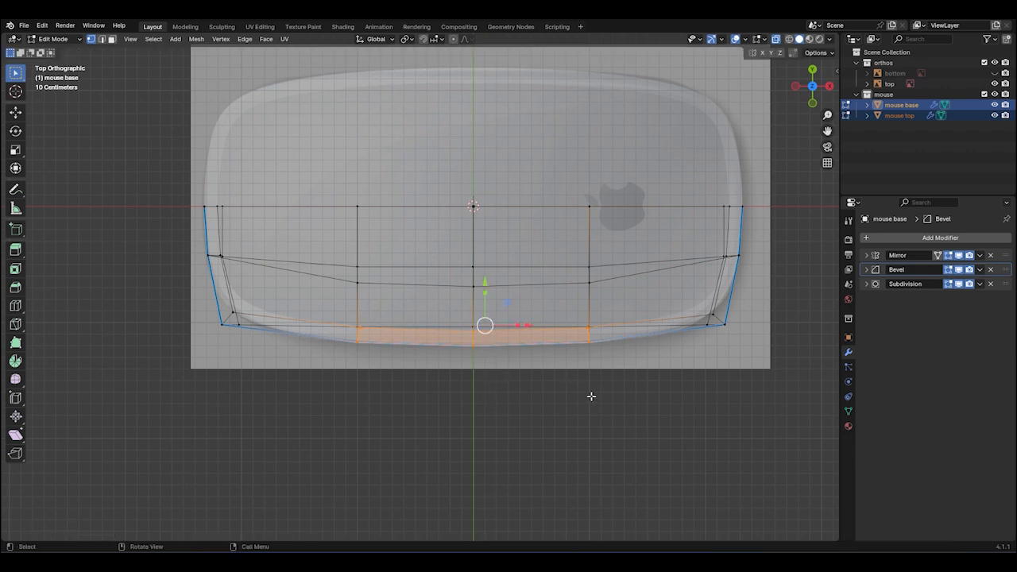
Return to Object Mode, deselect everything and hide the orthos reference collection
{"action": "middle_click_drag", "start_coordinate": [591, 395], "coordinate": [596, 260]}
{"action": "key", "text": "Tab"}
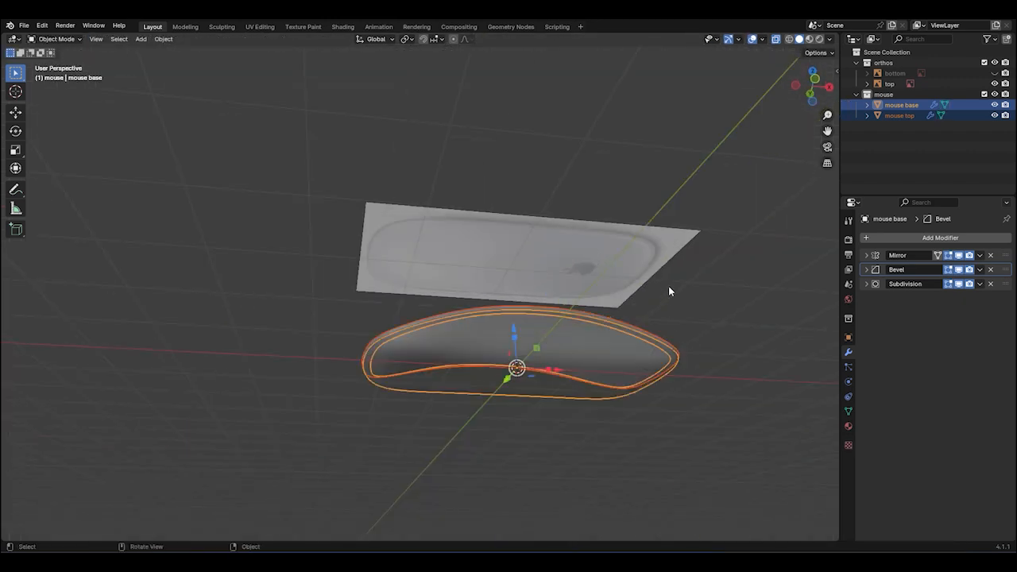
{"action": "middle_click_drag", "start_coordinate": [668, 286], "coordinate": [694, 351]}
{"action": "scroll", "coordinate": [554, 262], "scroll_direction": "up", "scroll_amount": 2}
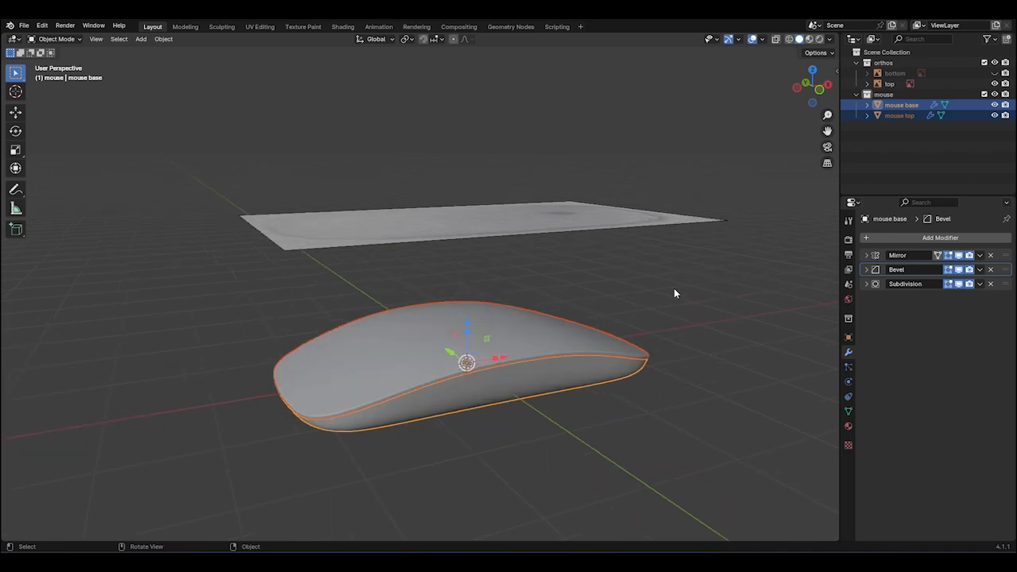
{"action": "left_click", "coordinate": [674, 288]}
{"action": "middle_click_drag", "start_coordinate": [674, 288], "coordinate": [691, 420]}
{"action": "left_click", "coordinate": [994, 62]}
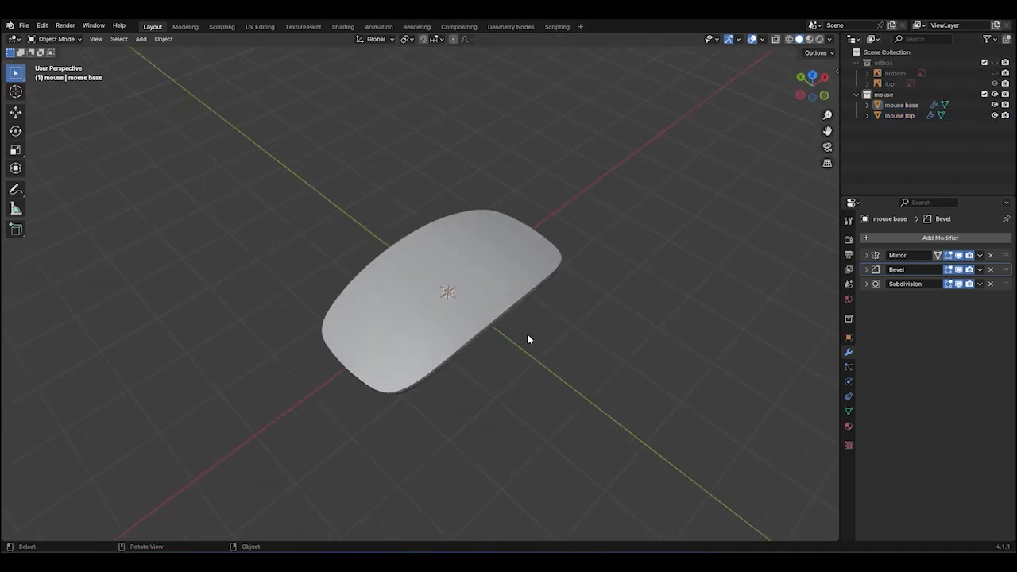
Check an edge loop of the mouse top in Edit Mode with X-ray, return to Object Mode and save the file
{"action": "middle_click_drag", "start_coordinate": [527, 336], "coordinate": [450, 375]}
{"action": "left_click", "coordinate": [478, 331]}
{"action": "key", "text": "Tab"}
{"action": "key", "text": "alt+z"}
{"action": "left_click", "coordinate": [492, 325], "text": "alt"}
{"action": "key", "text": "alt+z"}
{"action": "key", "text": "Tab"}
{"action": "key", "text": "ctrl+s"}
Switch to Bottom view and show the orthos collection with the bottom reference visible and the top reference hidden
{"action": "middle_click_drag", "start_coordinate": [454, 273], "coordinate": [468, 318]}
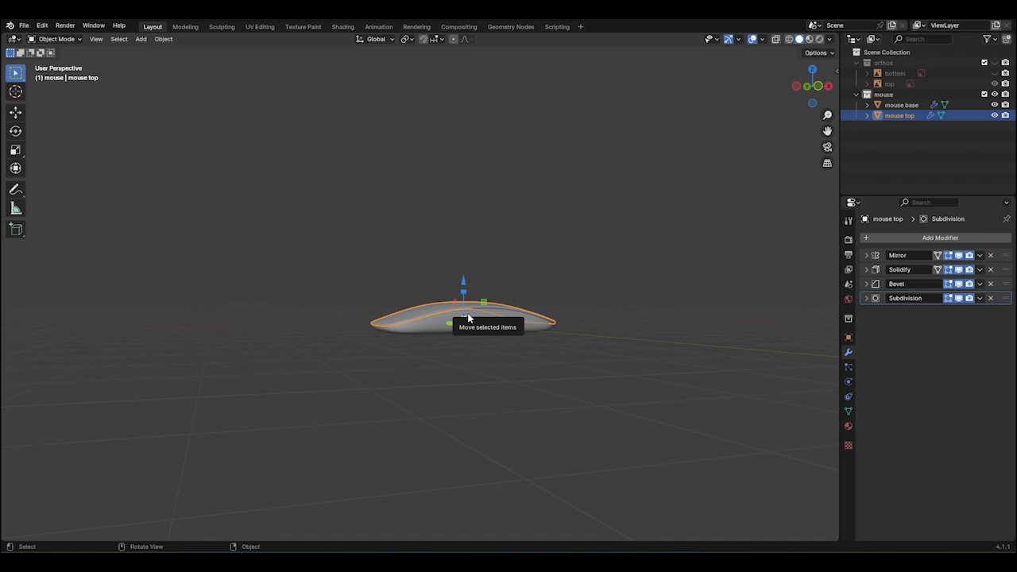
{"action": "middle_click_drag", "start_coordinate": [468, 317], "coordinate": [525, 249]}
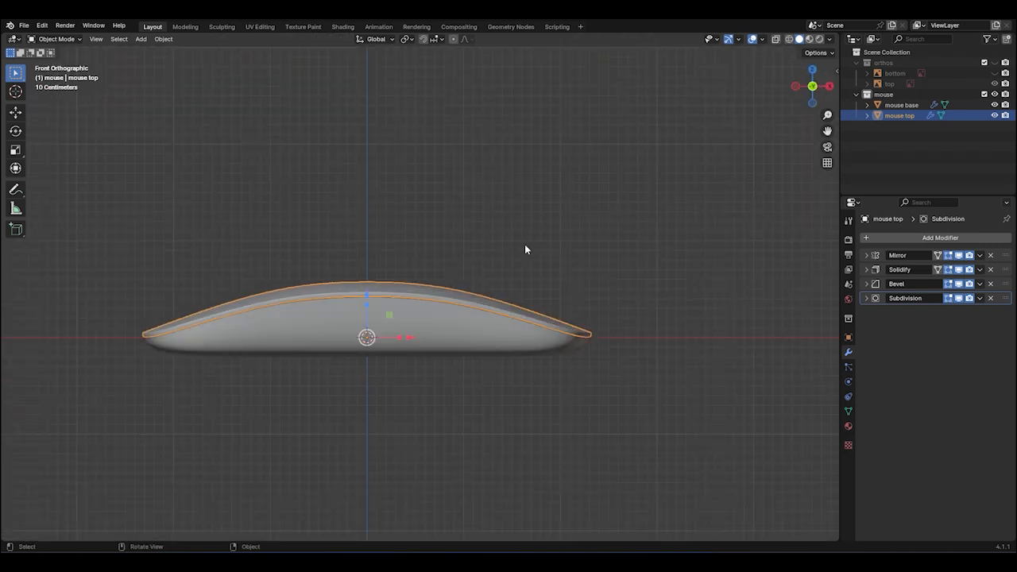
{"action": "key", "text": "ctrl+KP_7"}
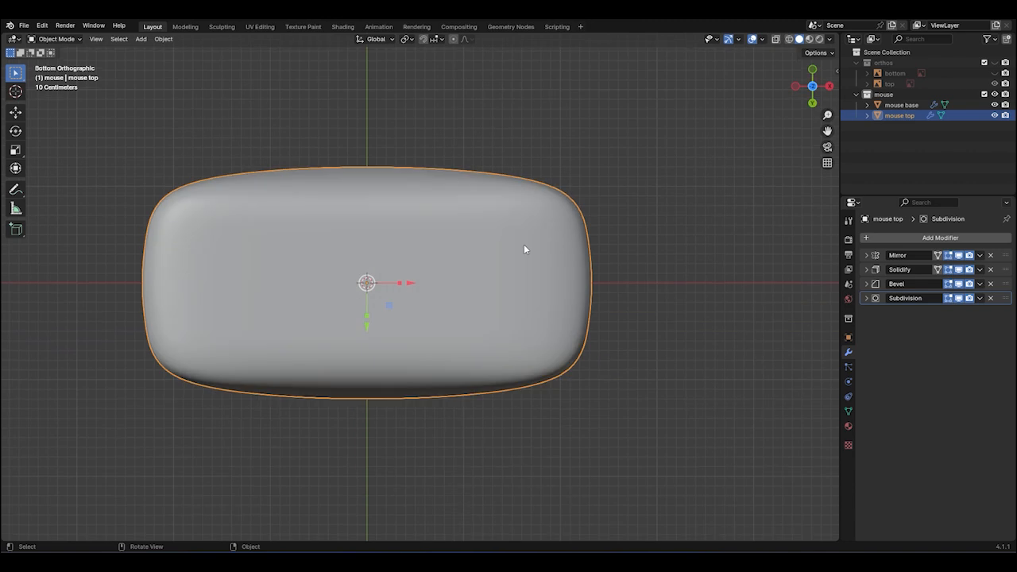
{"action": "scroll", "coordinate": [372, 251], "scroll_direction": "up", "scroll_amount": 2}
{"action": "scroll", "coordinate": [396, 236], "scroll_direction": "down", "scroll_amount": 2}
{"action": "middle_click_drag", "start_coordinate": [396, 240], "coordinate": [438, 245], "text": "shift"}
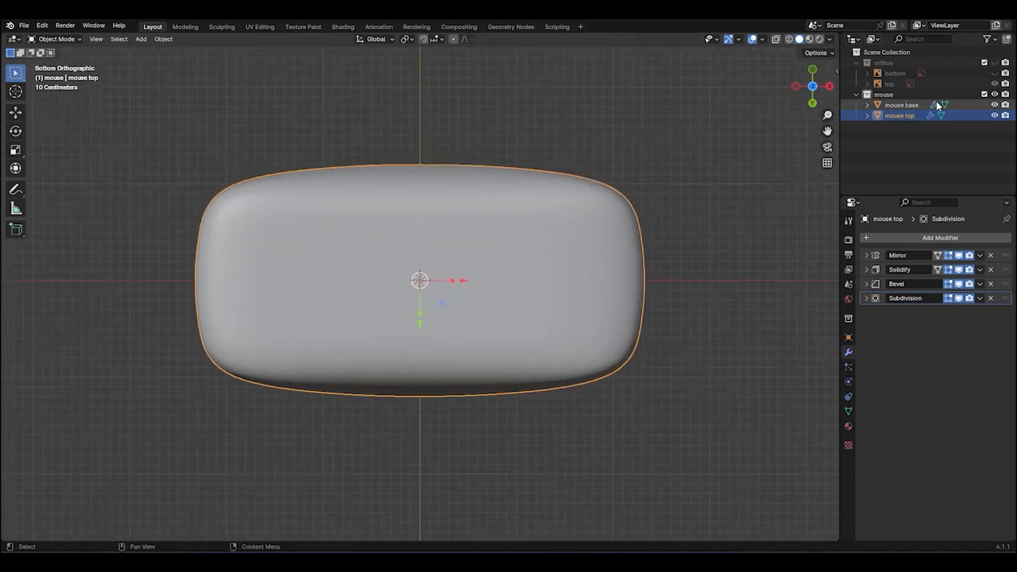
{"action": "left_click", "coordinate": [995, 63]}
{"action": "left_click", "coordinate": [995, 84]}
{"action": "left_click", "coordinate": [994, 73]}
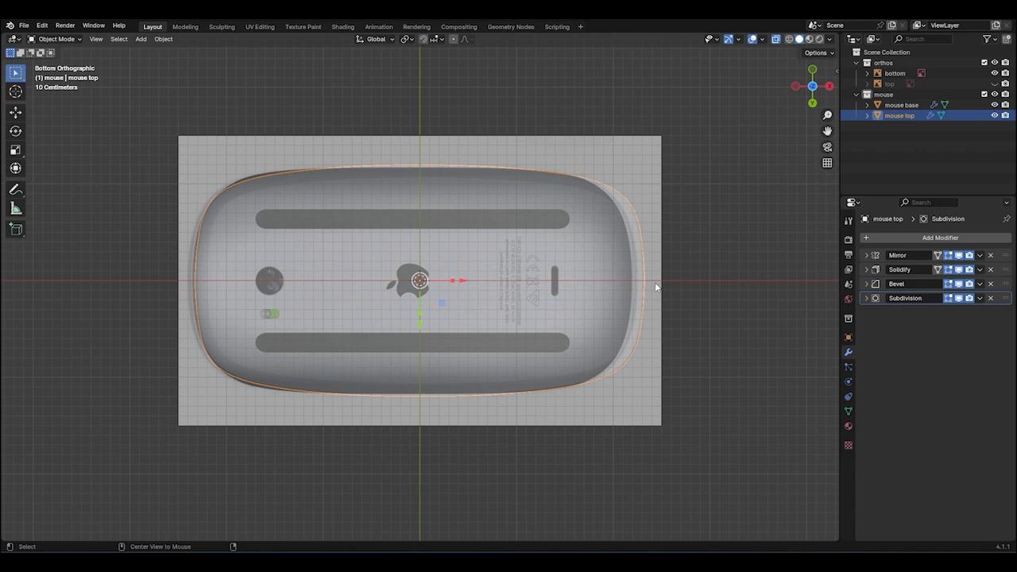
Move the bottom reference image along X to about 0.082 m so its outline lines up with the mouse
{"action": "left_click", "coordinate": [645, 190]}
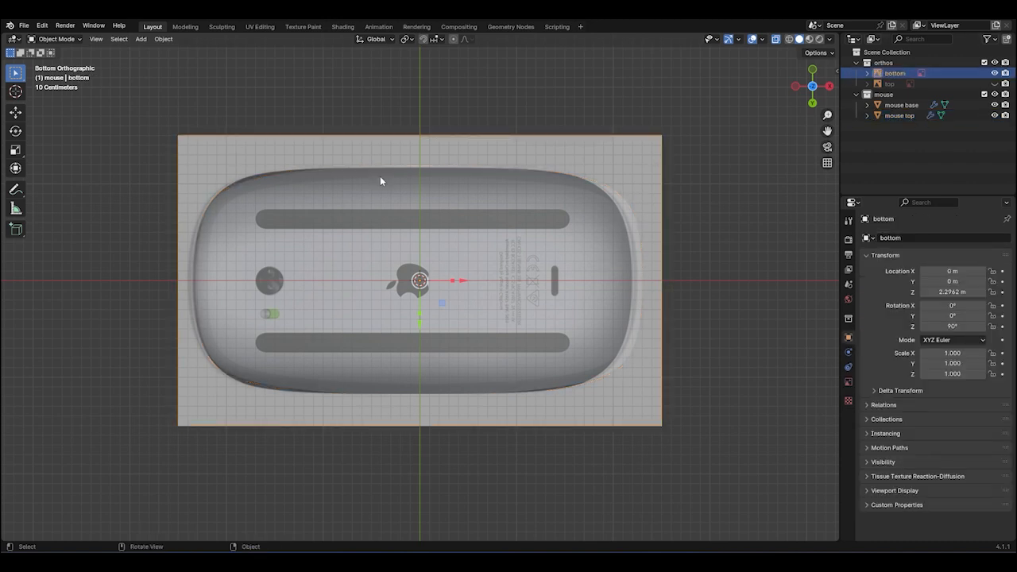
{"action": "left_click_drag", "start_coordinate": [464, 281], "coordinate": [473, 284]}
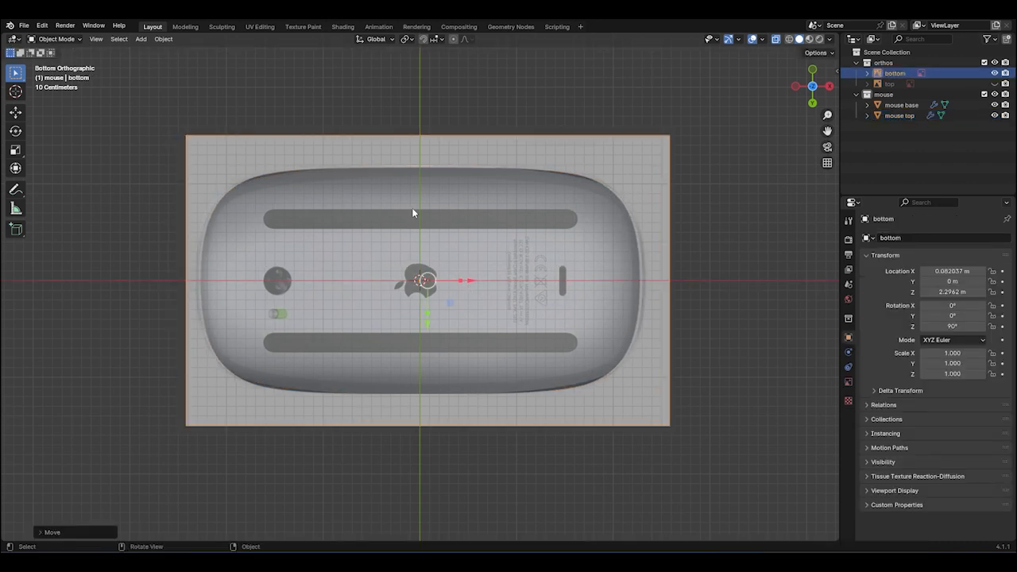
{"action": "scroll", "coordinate": [414, 211], "scroll_direction": "up", "scroll_amount": 1}
{"action": "scroll", "coordinate": [614, 203], "scroll_direction": "down", "scroll_amount": 2}
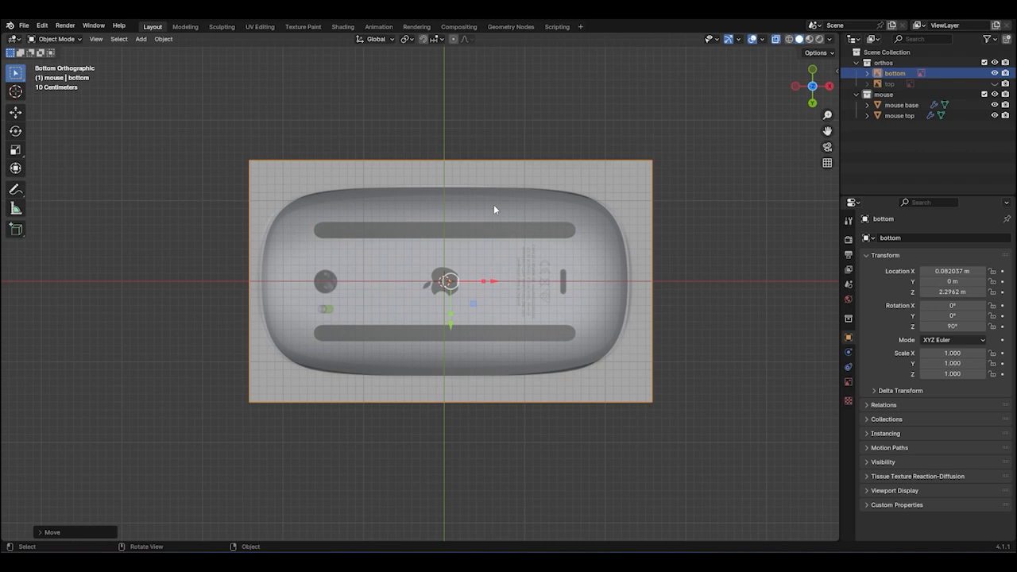
Add a cube and scale its mesh down to about 0.105 in Edit Mode
{"action": "key", "text": "shift+a"}
{"action": "mouse_move", "coordinate": [477, 247]}
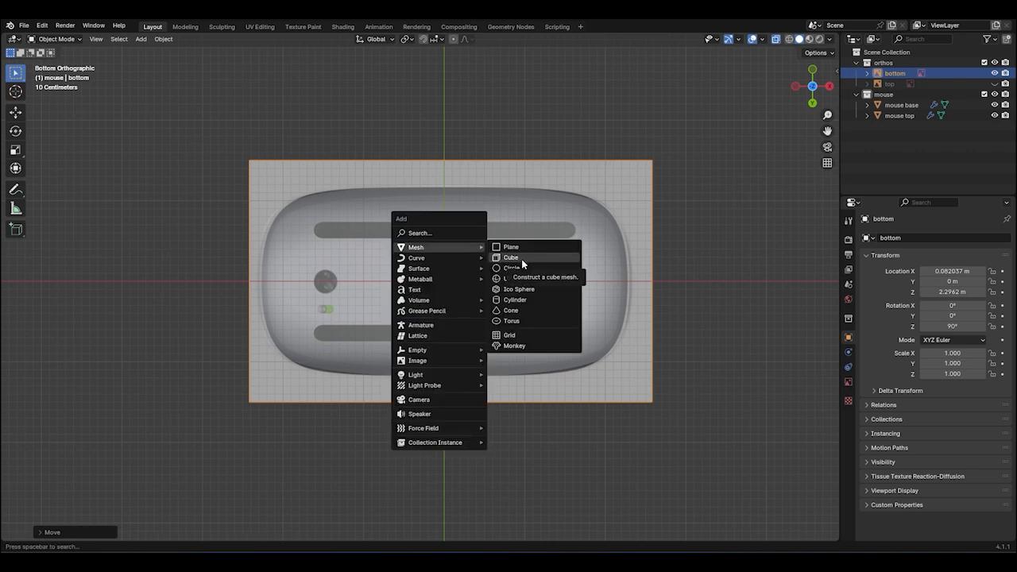
{"action": "left_click", "coordinate": [522, 259]}
{"action": "scroll", "coordinate": [575, 312], "scroll_direction": "down", "scroll_amount": 1}
{"action": "scroll", "coordinate": [575, 312], "scroll_direction": "up", "scroll_amount": 1}
{"action": "key", "text": "Tab"}
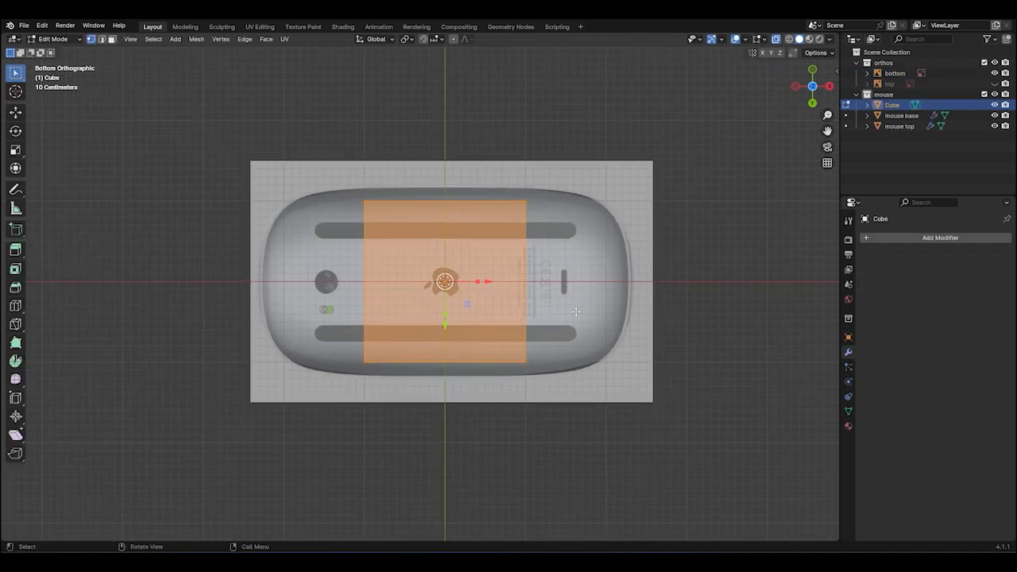
{"action": "key", "text": "s"}
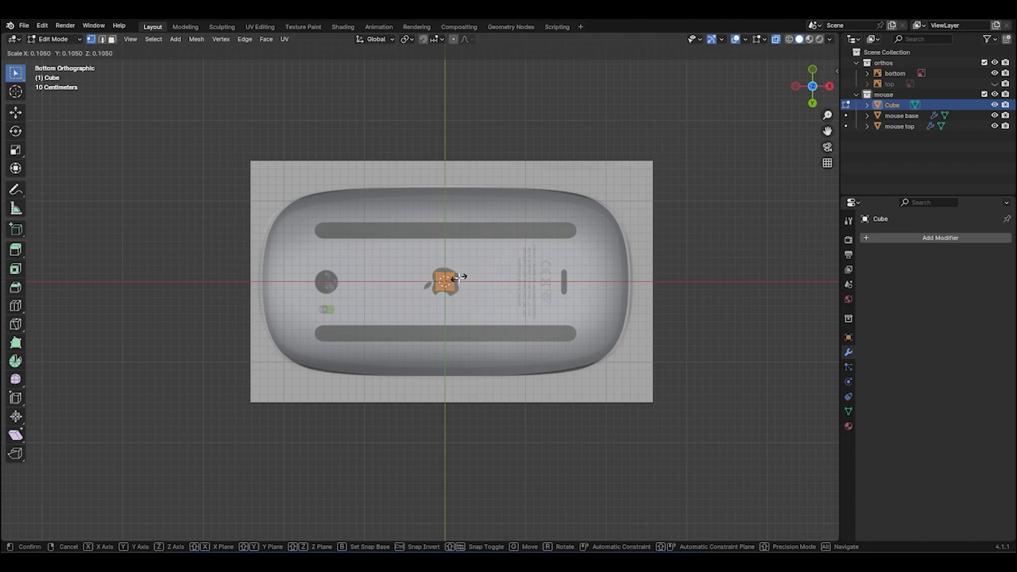
{"action": "left_click", "coordinate": [459, 277]}
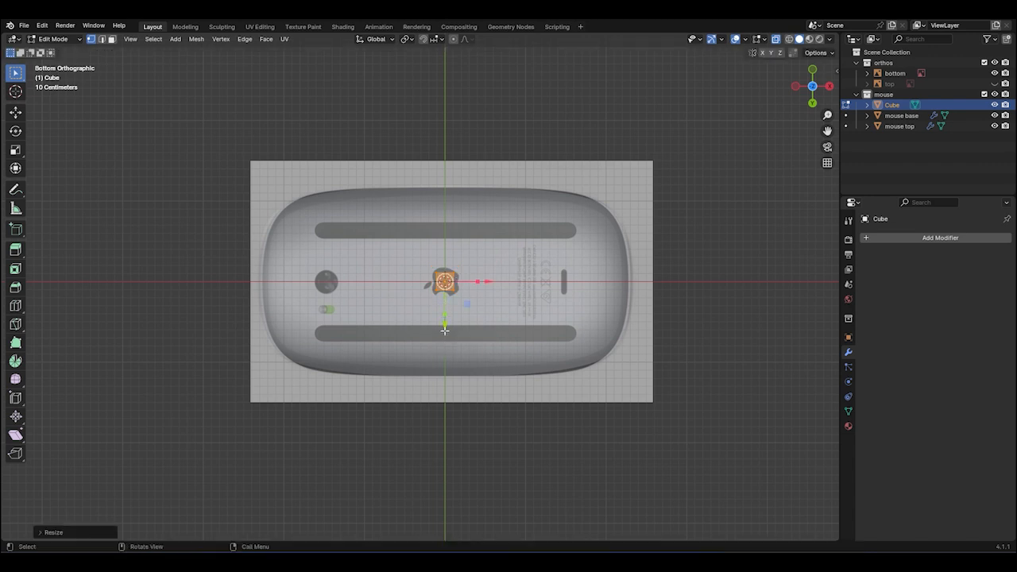
Move the cube along Y onto the upper foot strip of the reference and scale it about 15.38 times along X to the strip's length
{"action": "left_click_drag", "start_coordinate": [445, 330], "coordinate": [428, 253]}
{"action": "scroll", "coordinate": [453, 254], "scroll_direction": "up", "scroll_amount": 4}
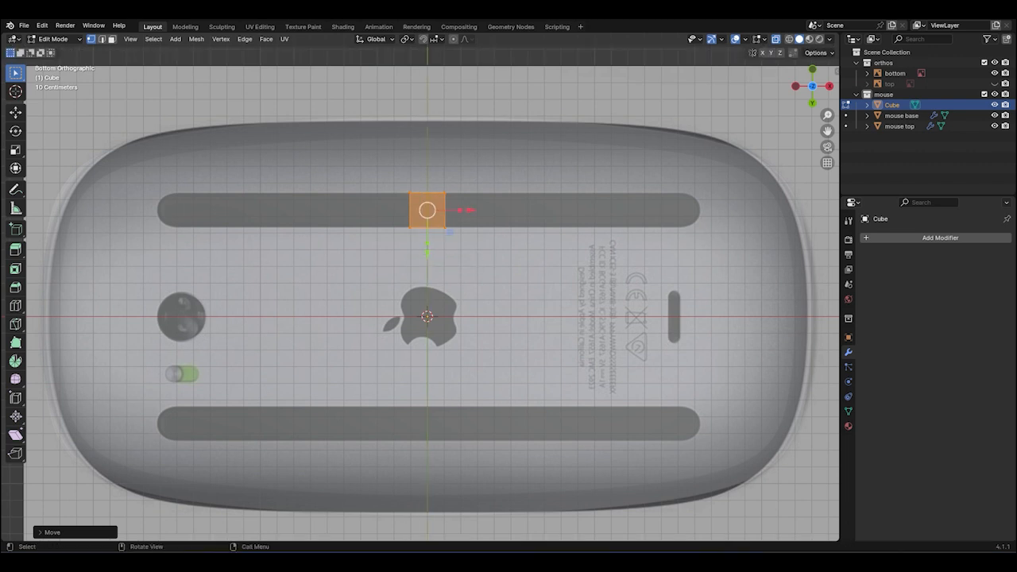
{"action": "key", "text": "s"}
{"action": "key", "text": "x"}
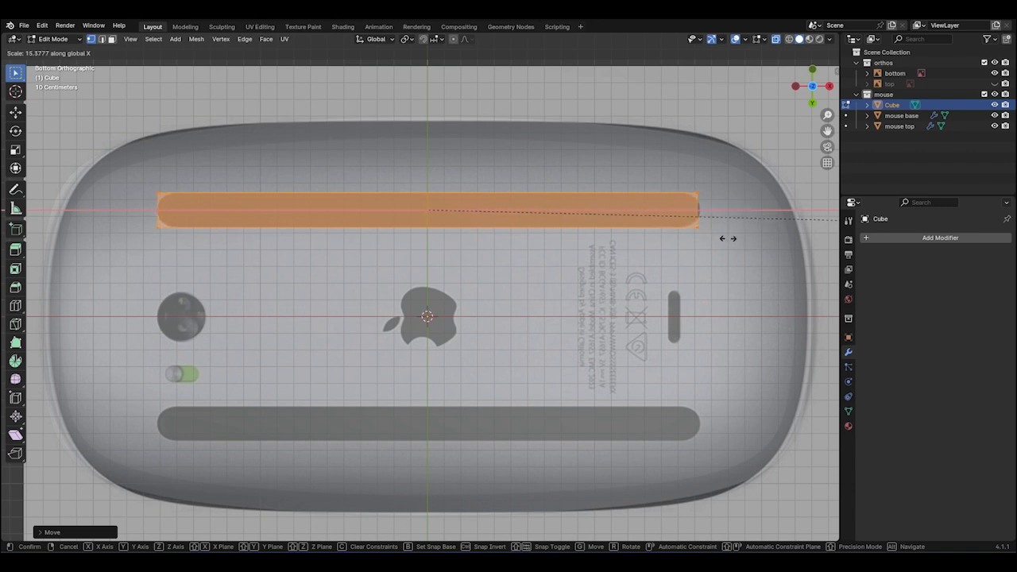
{"action": "left_click", "coordinate": [728, 238]}
{"action": "scroll", "coordinate": [509, 261], "scroll_direction": "down", "scroll_amount": 3}
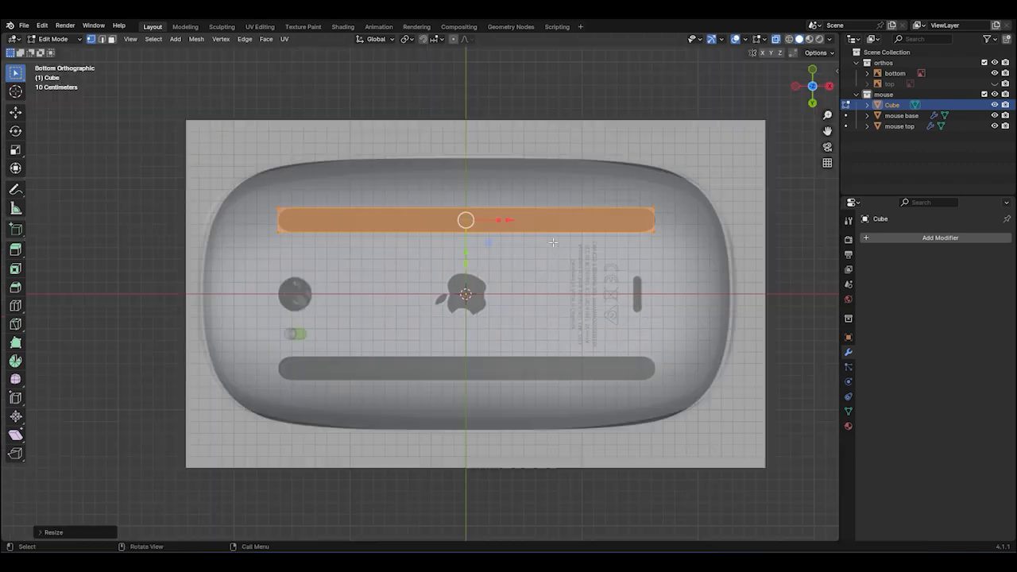
In Front view, lower the foot block about 0.23 m along Z to the underside of the mouse base
{"action": "middle_click_drag", "start_coordinate": [509, 261], "coordinate": [515, 262]}
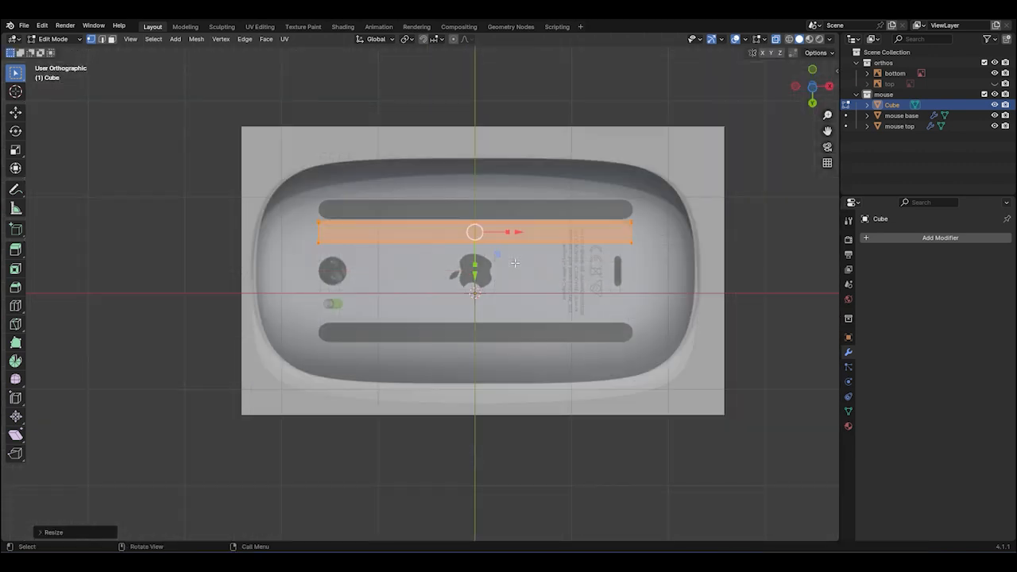
{"action": "key", "text": "KP_1"}
{"action": "scroll", "coordinate": [482, 307], "scroll_direction": "up", "scroll_amount": 2}
{"action": "key", "text": "g"}
{"action": "key", "text": "z"}
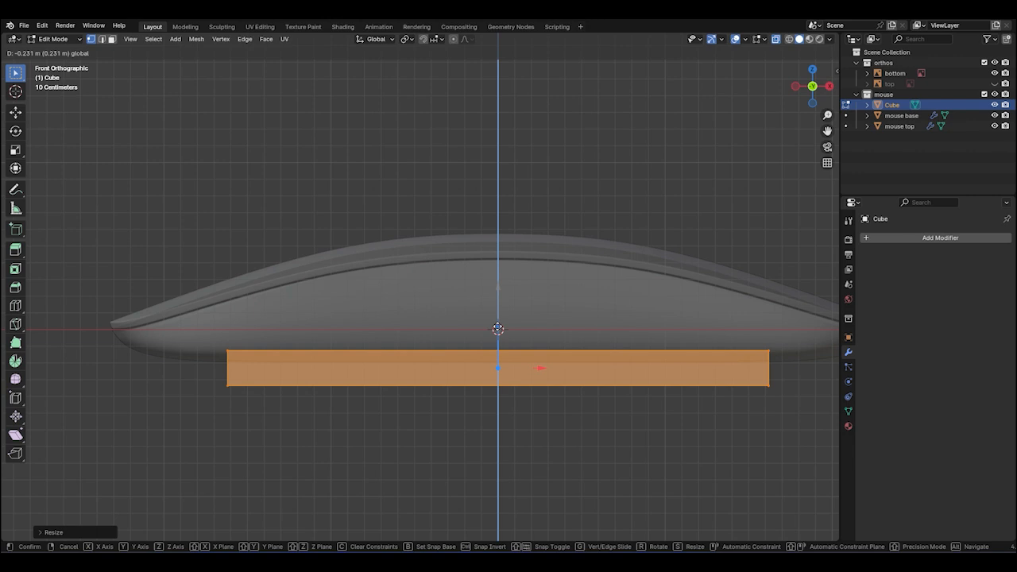
{"action": "left_click", "coordinate": [497, 329]}
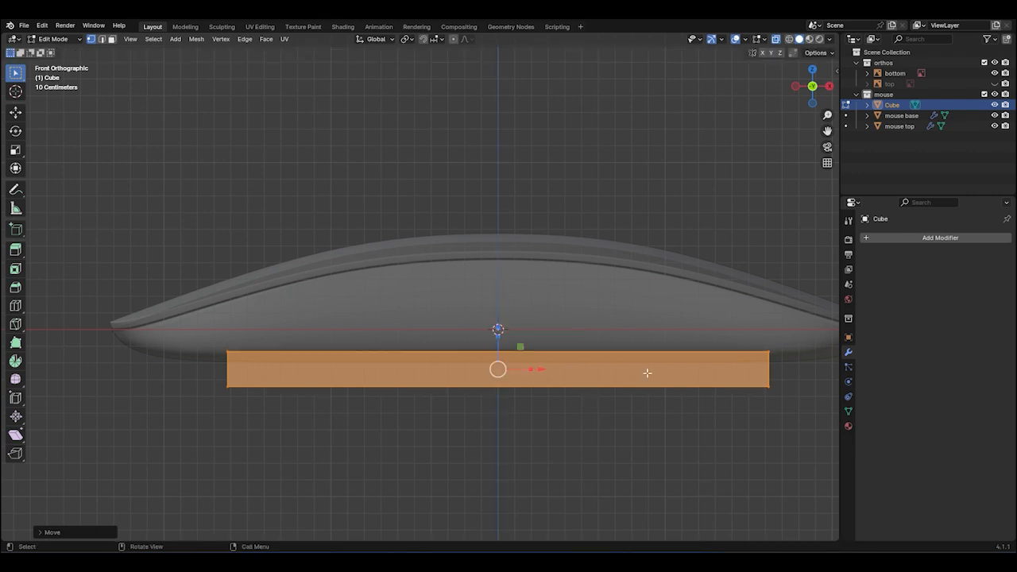
Bevel the four vertical corner edges of the foot block by about 0.075 m with multiple segments to match the reference strip's rounded ends
{"action": "middle_click_drag", "start_coordinate": [647, 372], "coordinate": [460, 312]}
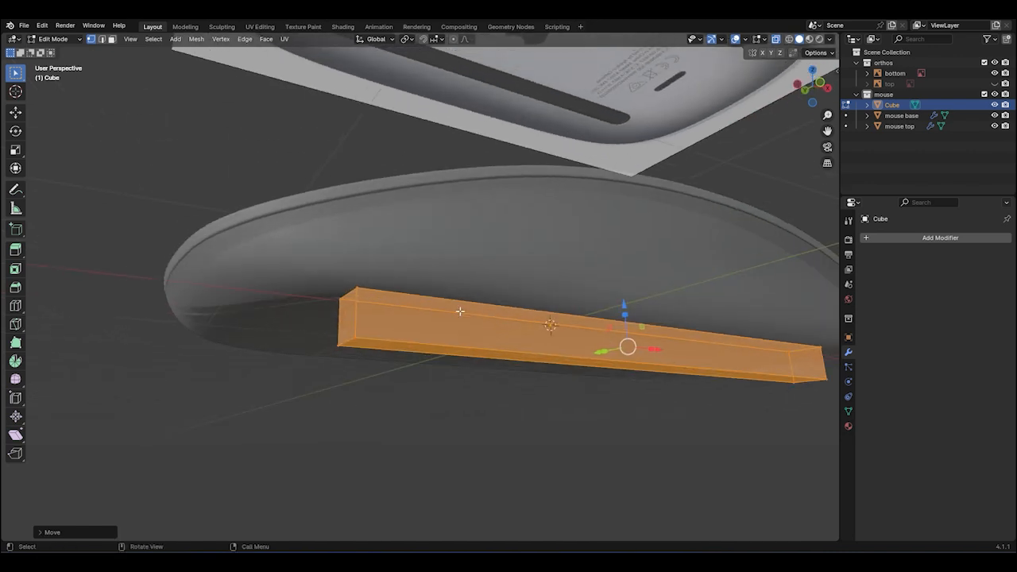
{"action": "key", "text": "2"}
{"action": "left_click", "coordinate": [359, 308], "text": "alt"}
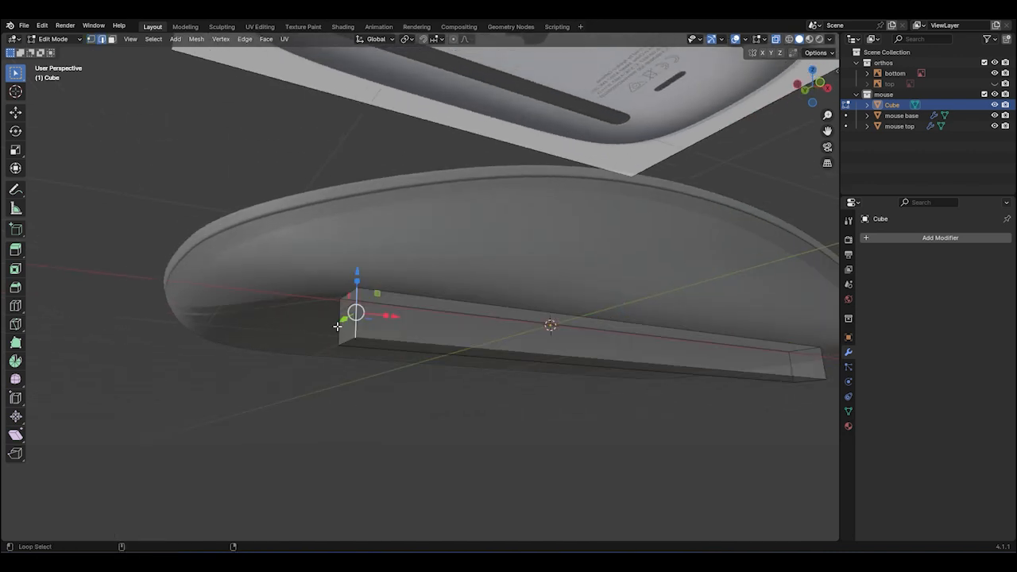
{"action": "left_click", "coordinate": [340, 319], "text": "alt+shift"}
{"action": "middle_click_drag", "start_coordinate": [627, 357], "coordinate": [591, 336]}
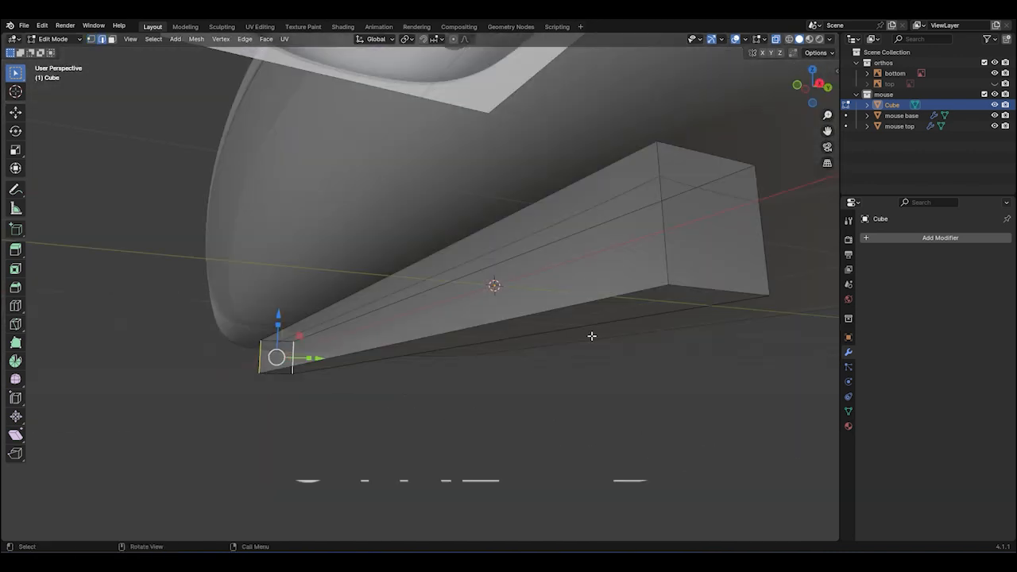
{"action": "left_click", "coordinate": [663, 225], "text": "shift"}
{"action": "left_click", "coordinate": [759, 242], "text": "shift"}
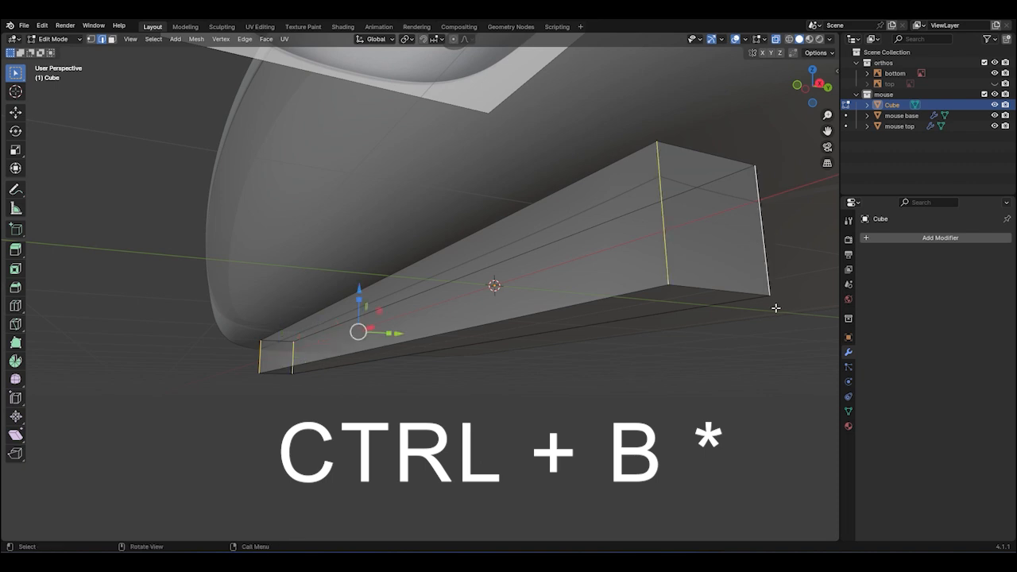
{"action": "key", "text": "ctrl+KP_1"}
{"action": "scroll", "coordinate": [532, 265], "scroll_direction": "up", "scroll_amount": 2}
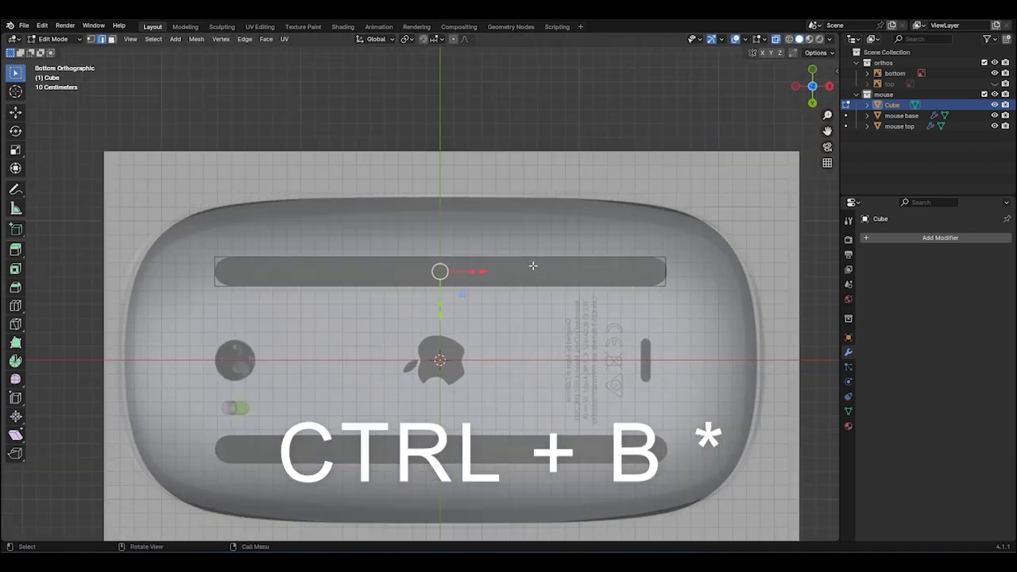
{"action": "key", "text": "ctrl+b"}
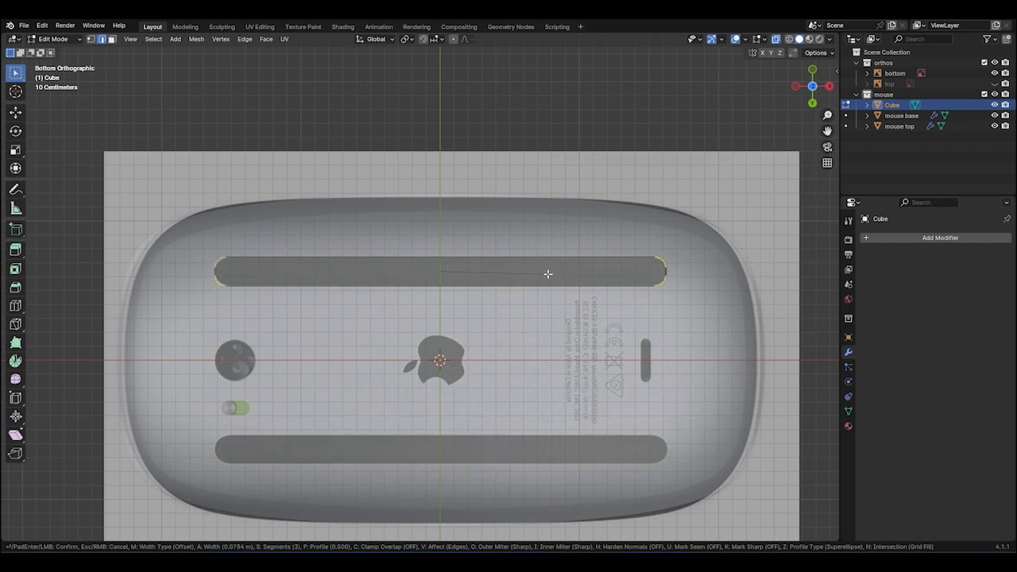
{"action": "scroll", "coordinate": [546, 276], "scroll_direction": "up", "scroll_amount": 1}
{"action": "left_click", "coordinate": [547, 276]}
{"action": "middle_click_drag", "start_coordinate": [548, 277], "coordinate": [663, 397]}
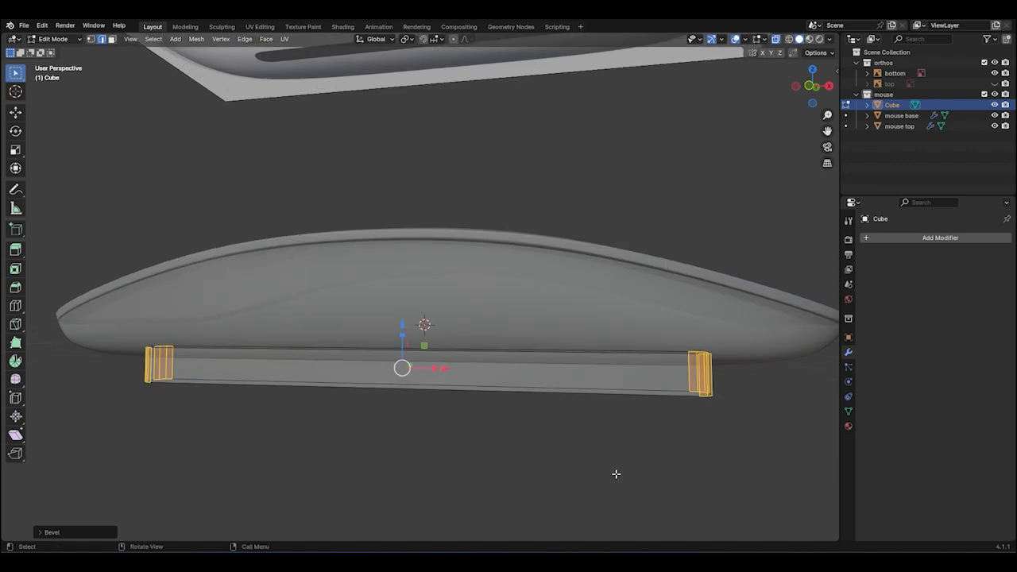
Return to Object Mode and add a Bevel modifier to the foot block
{"action": "left_click", "coordinate": [616, 474]}
{"action": "middle_click_drag", "start_coordinate": [616, 473], "coordinate": [668, 374]}
{"action": "key", "text": "Tab"}
{"action": "left_click", "coordinate": [868, 236]}
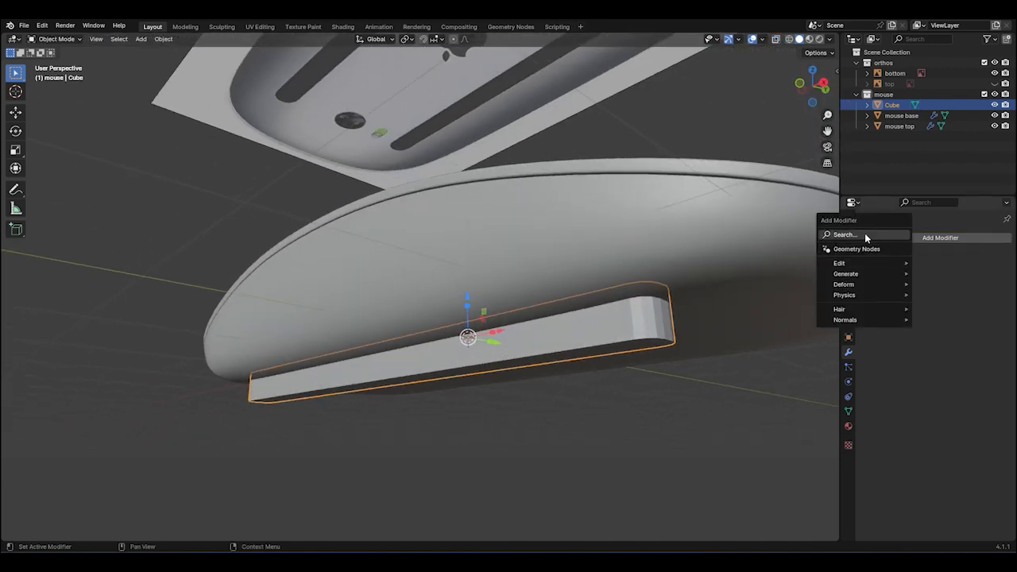
{"action": "left_click", "coordinate": [865, 234]}
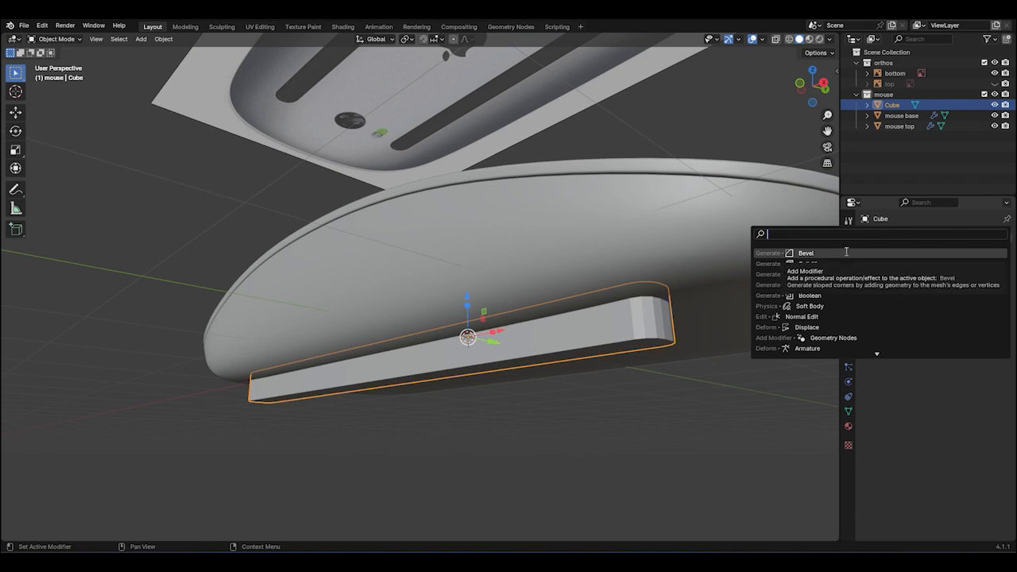
{"action": "left_click", "coordinate": [847, 255]}
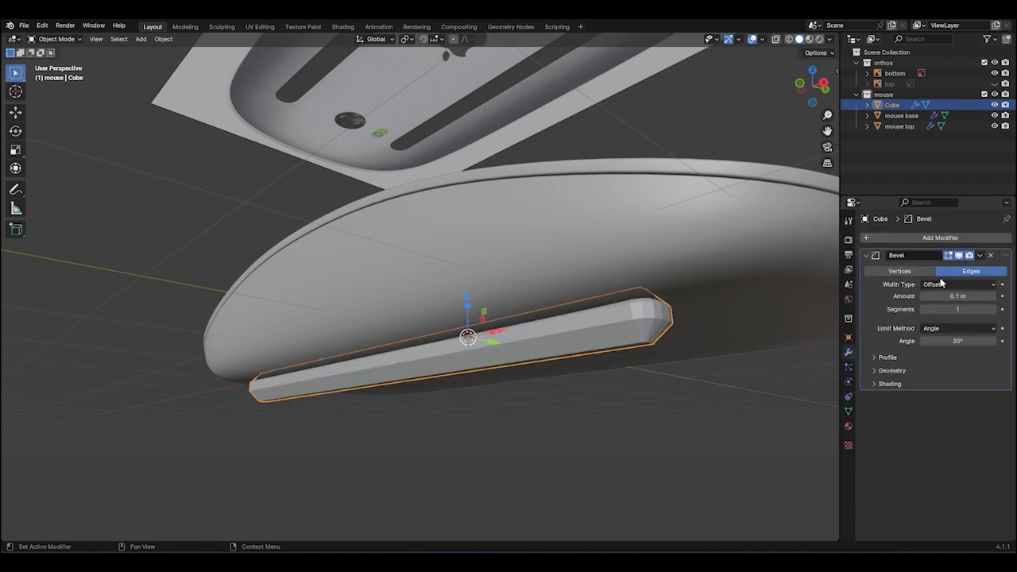
Set the foot block's Bevel modifier to 3 segments and an amount of 0.01 m
{"action": "scroll", "coordinate": [727, 317], "scroll_direction": "up", "scroll_amount": 2}
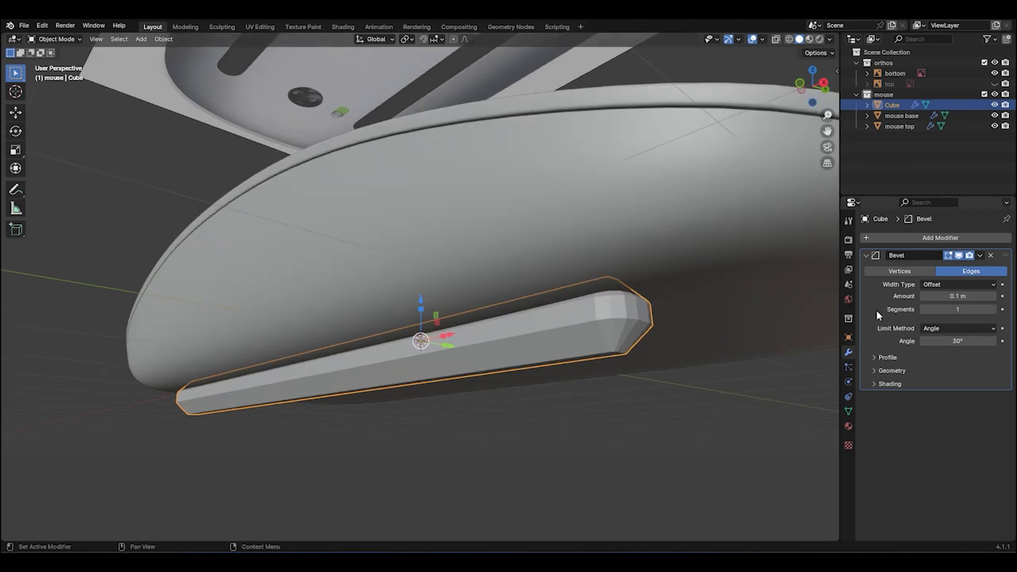
{"action": "left_click", "coordinate": [992, 310]}
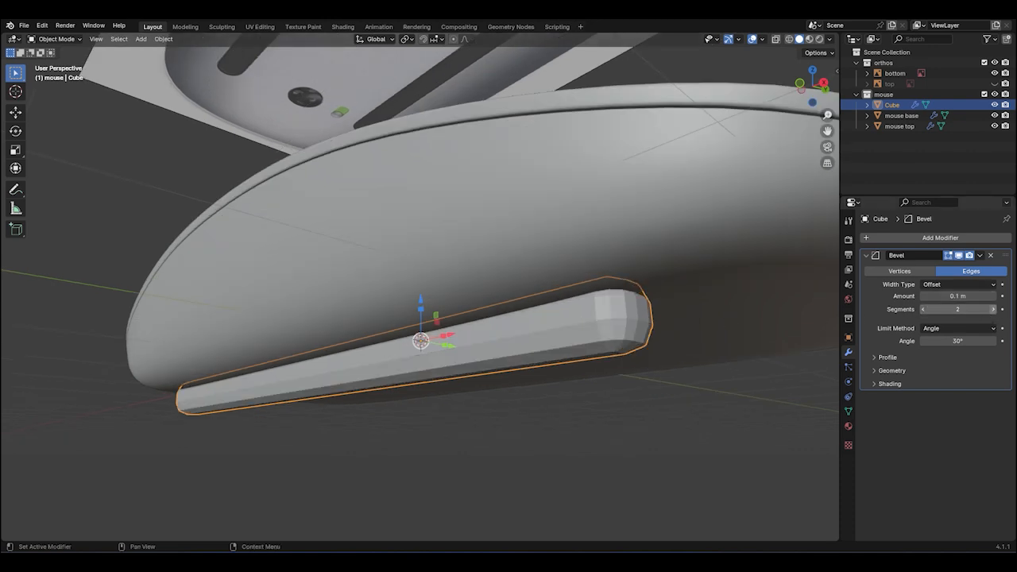
{"action": "left_click", "coordinate": [992, 310]}
{"action": "left_click", "coordinate": [974, 296]}
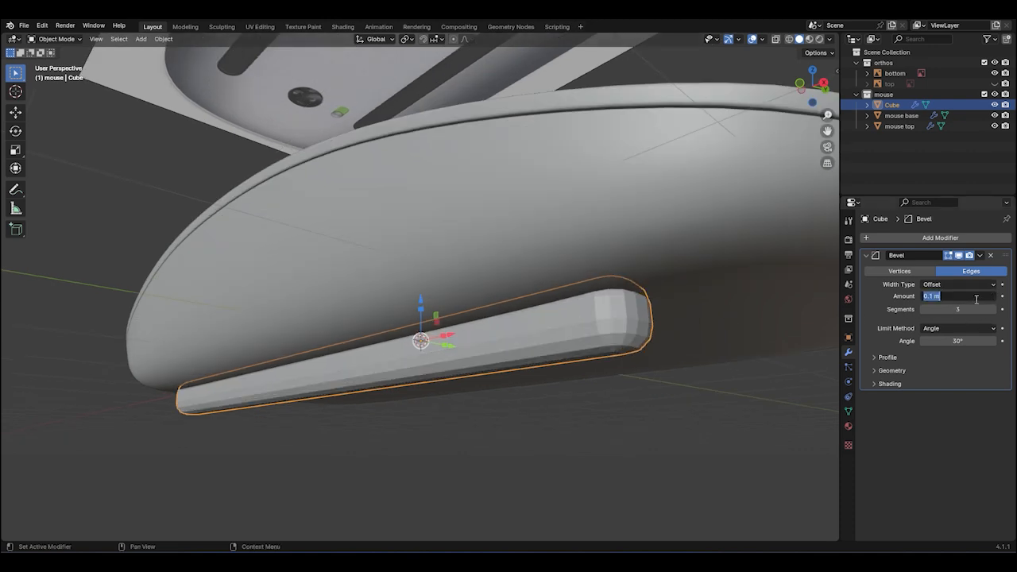
{"action": "key", "text": "BackSpace"}
{"action": "type", "text": "0.01"}
{"action": "key", "text": "Return"}
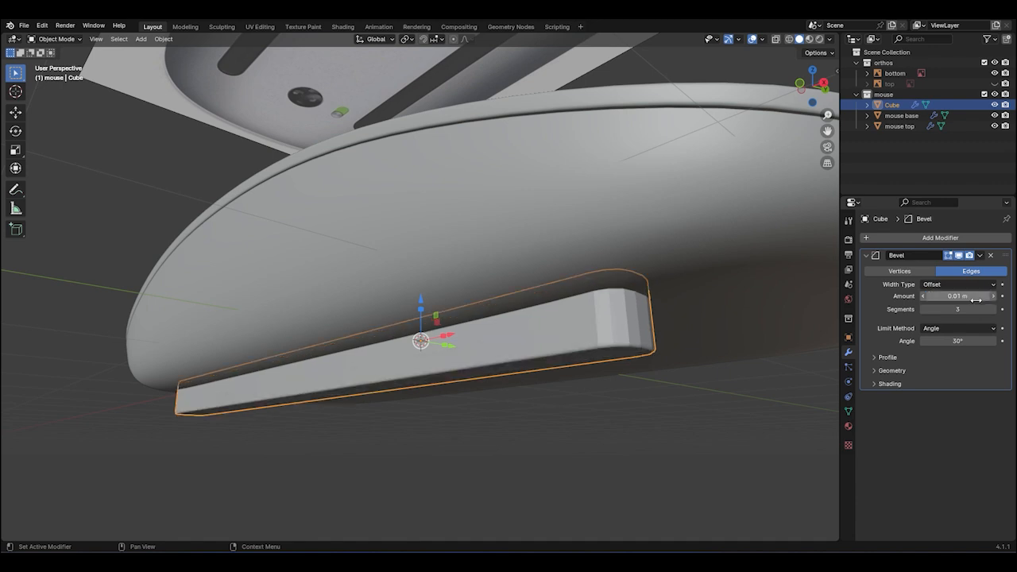
Add a Subdivision Surface modifier to the foot block with a viewport level of 3
{"action": "left_click", "coordinate": [910, 239]}
{"action": "left_click", "coordinate": [879, 239]}
{"action": "type", "text": "s"}
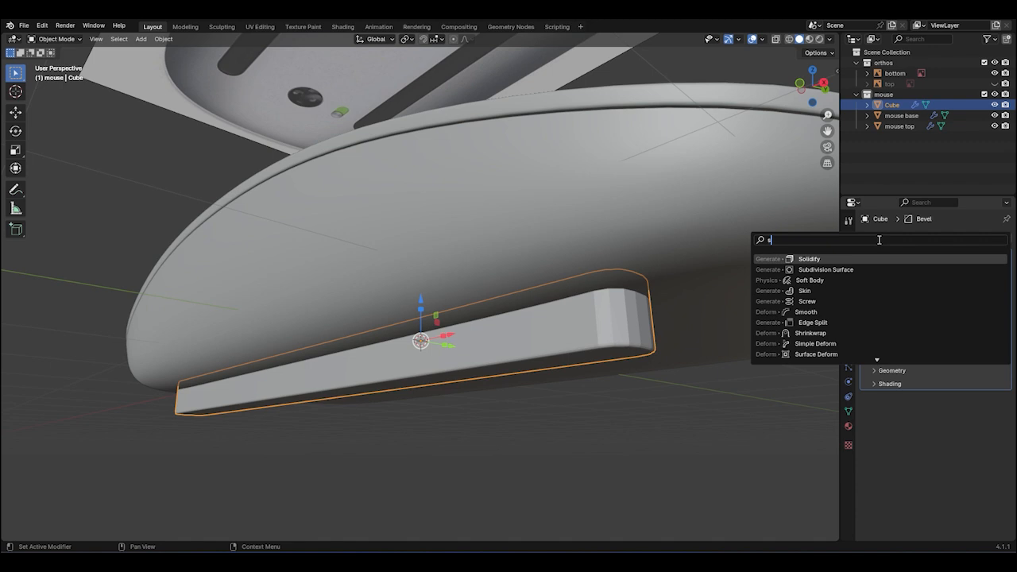
{"action": "type", "text": "ubd"}
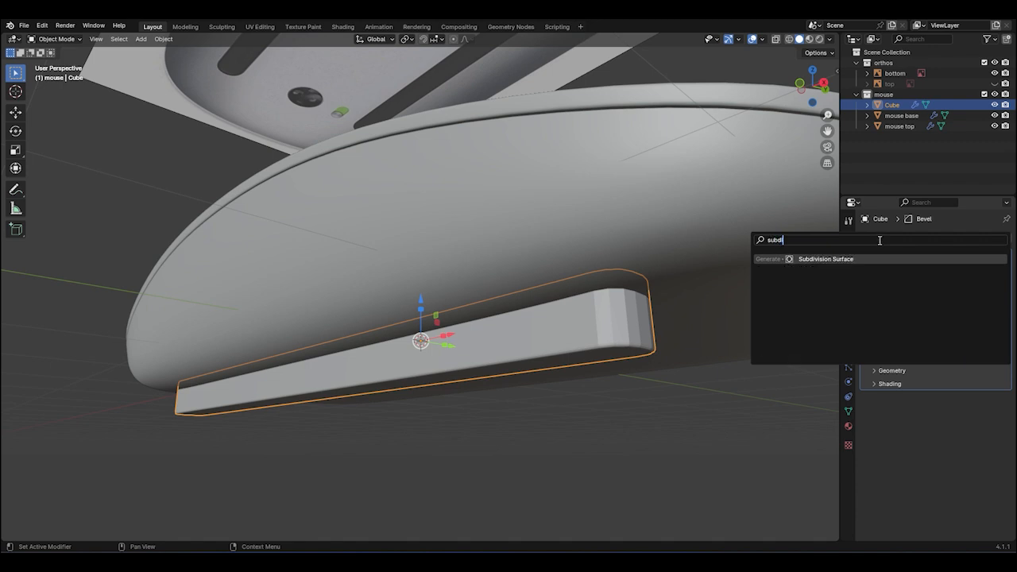
{"action": "key", "text": "Return"}
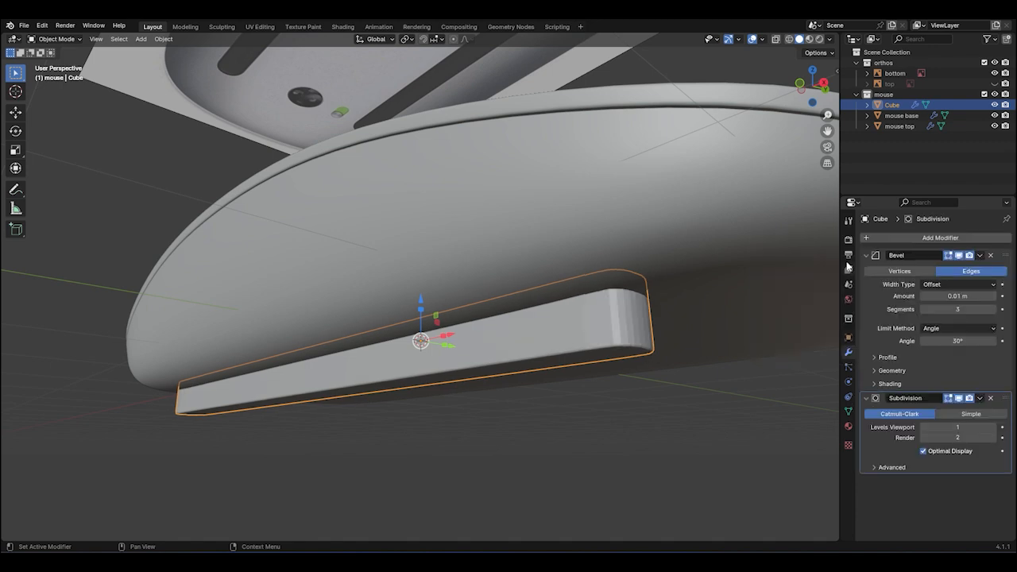
{"action": "left_click", "coordinate": [992, 429]}
{"action": "left_click", "coordinate": [992, 429]}
{"action": "middle_click_drag", "start_coordinate": [733, 389], "coordinate": [576, 247]}
{"action": "scroll", "coordinate": [568, 242], "scroll_direction": "up", "scroll_amount": 4}
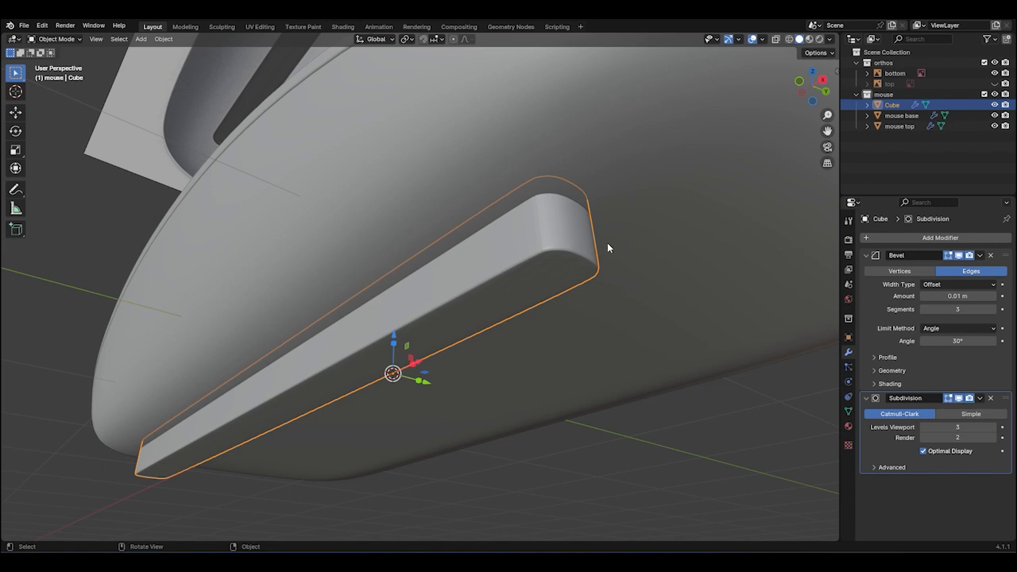
{"action": "scroll", "coordinate": [609, 246], "scroll_direction": "down", "scroll_amount": 3}
Add a Mirror modifier to the foot block and move it to the start of the modifier stack
{"action": "left_click", "coordinate": [945, 238]}
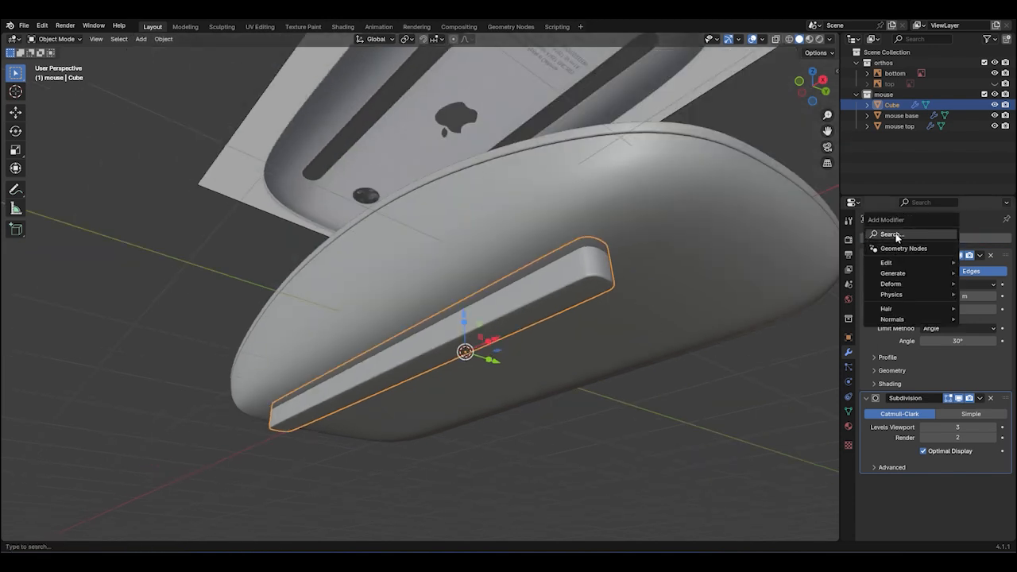
{"action": "type", "text": "mir"}
{"action": "left_click", "coordinate": [832, 257]}
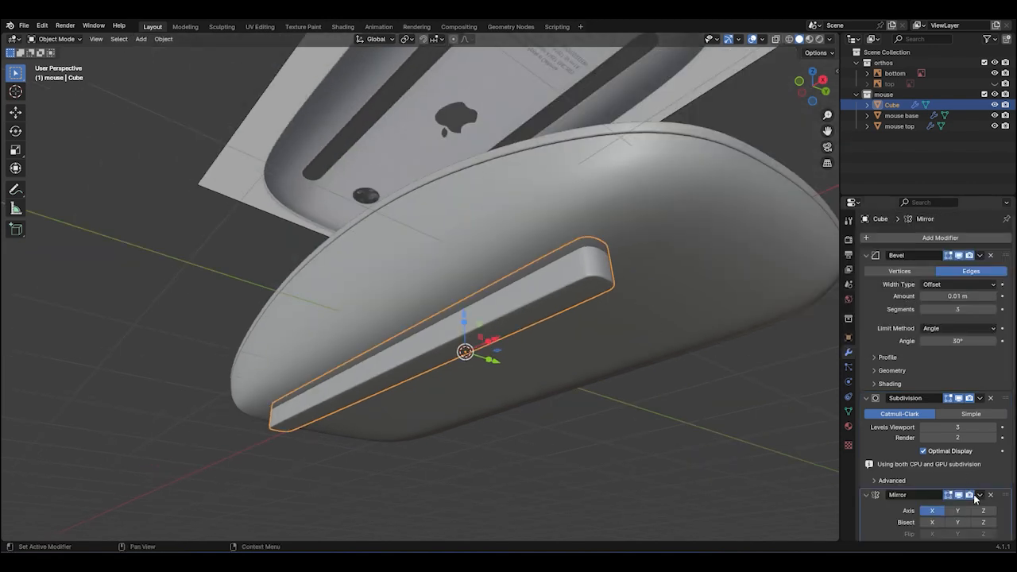
{"action": "left_click_drag", "start_coordinate": [1006, 496], "coordinate": [988, 259]}
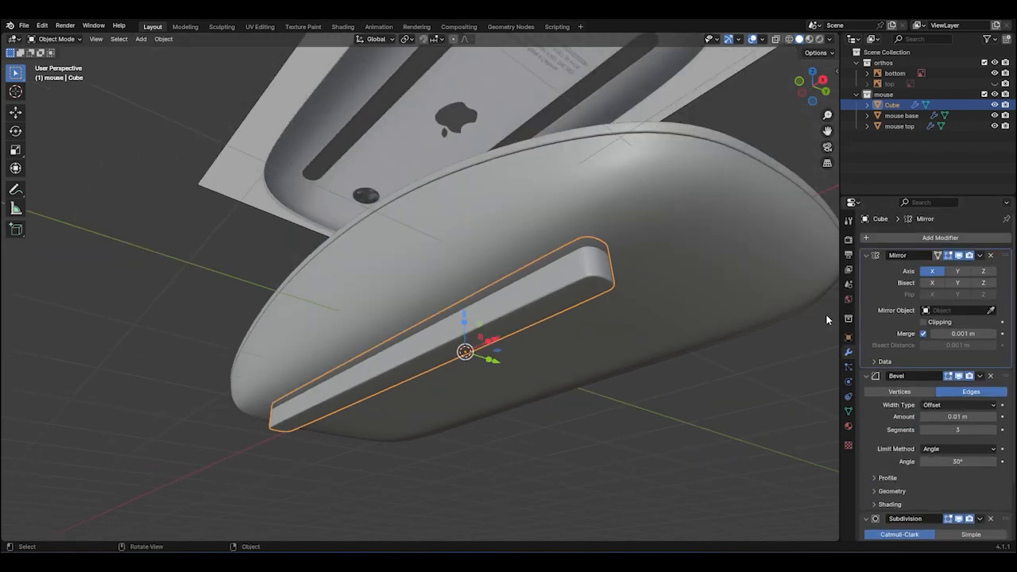
Set the foot block's Mirror modifier to mirror across the Y axis only
{"action": "middle_click_drag", "start_coordinate": [473, 350], "coordinate": [477, 315]}
{"action": "left_click", "coordinate": [958, 271]}
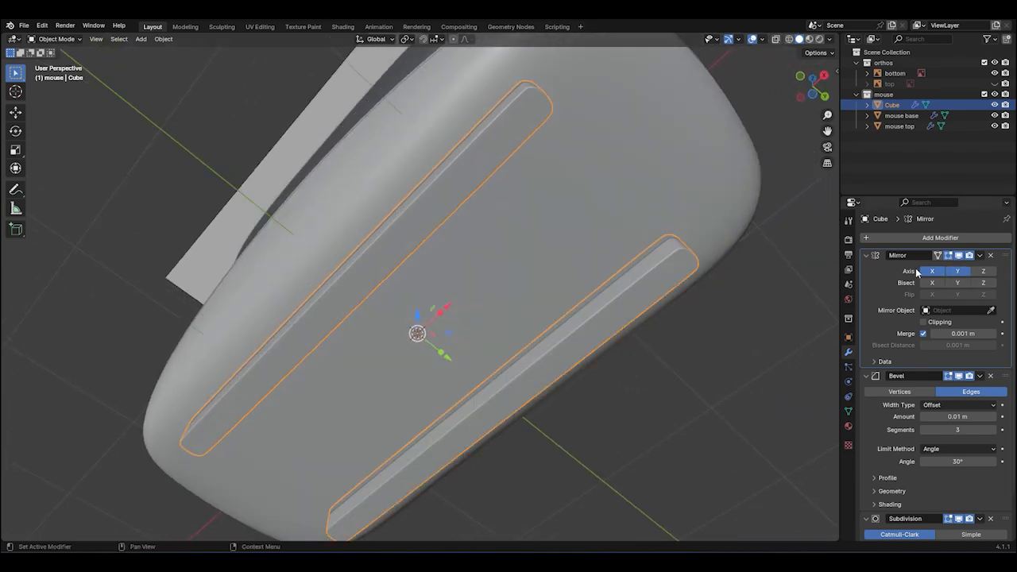
{"action": "left_click", "coordinate": [933, 271]}
{"action": "scroll", "coordinate": [684, 307], "scroll_direction": "down", "scroll_amount": 3}
{"action": "middle_click_drag", "start_coordinate": [683, 307], "coordinate": [702, 373]}
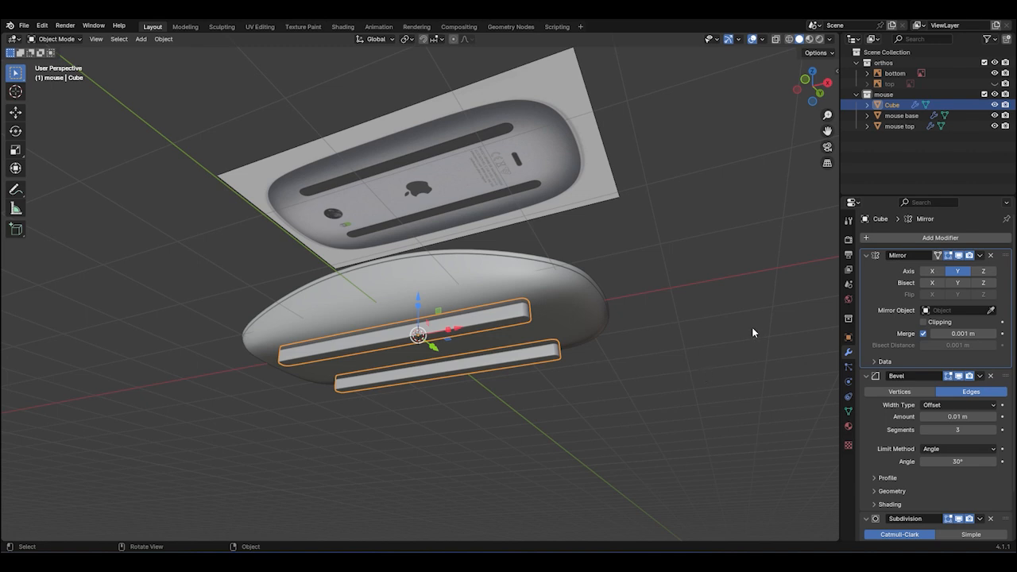
Add a Boolean modifier to the mouse base, using Difference with the foot block object Cube as the cutter
{"action": "left_click", "coordinate": [566, 356]}
{"action": "middle_click_drag", "start_coordinate": [566, 355], "coordinate": [507, 182]}
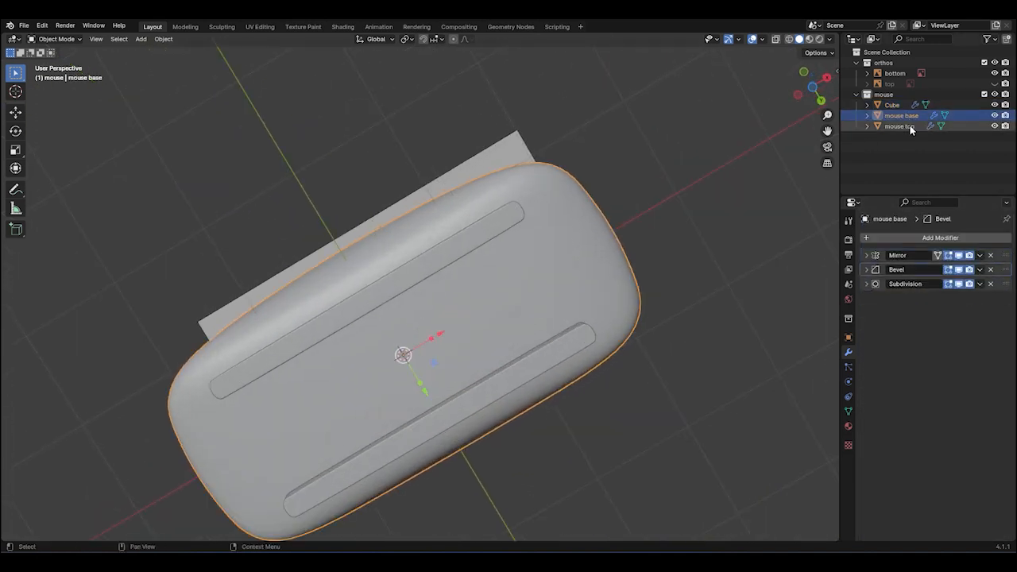
{"action": "left_click", "coordinate": [940, 238]}
{"action": "key", "text": "space"}
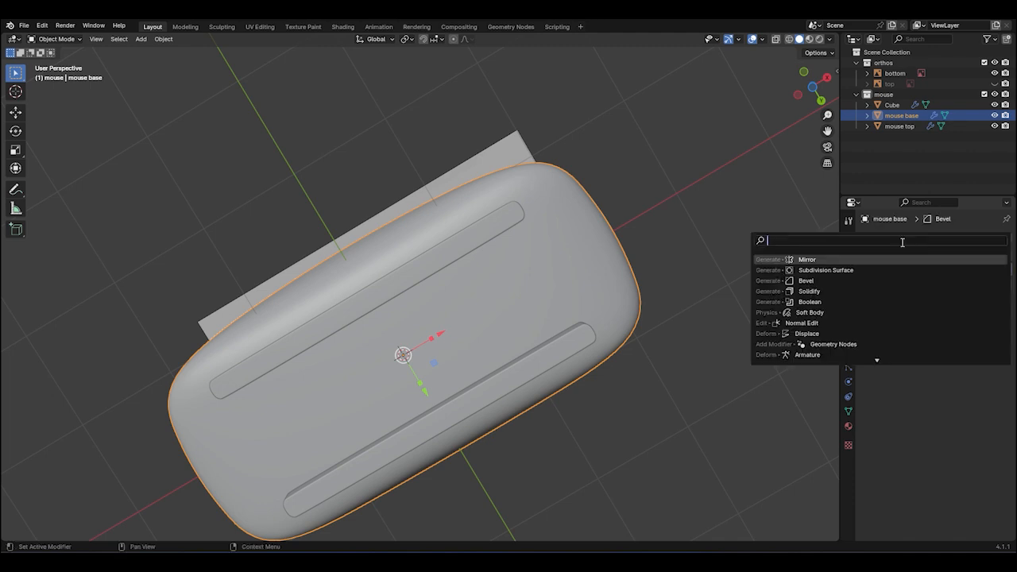
{"action": "type", "text": "boo"}
{"action": "key", "text": "Return"}
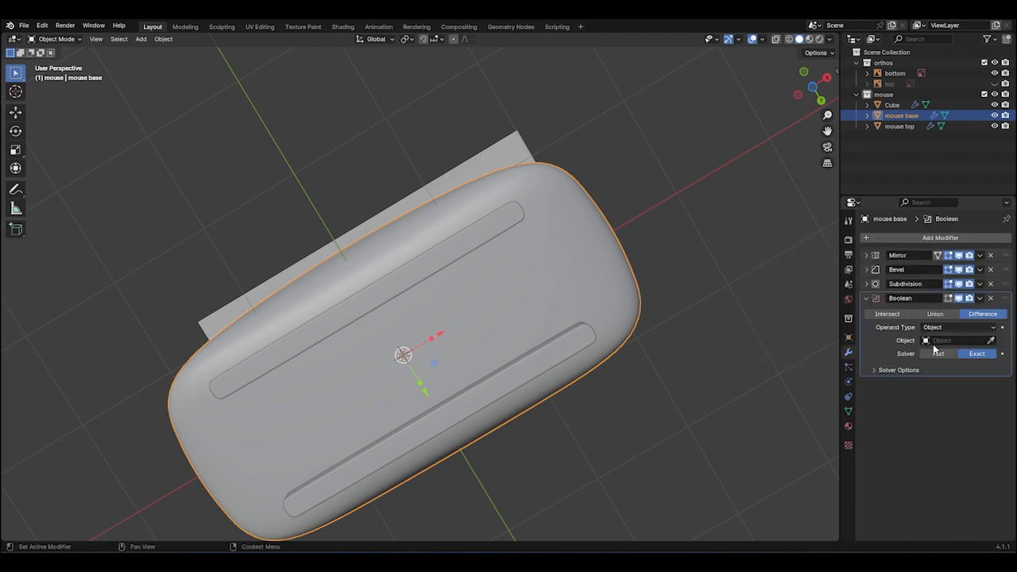
{"action": "left_click", "coordinate": [991, 340]}
{"action": "left_click", "coordinate": [619, 256]}
Switch the mouse base's Boolean solver to Fast and hide the Cube cutter object
{"action": "middle_click_drag", "start_coordinate": [789, 298], "coordinate": [465, 253]}
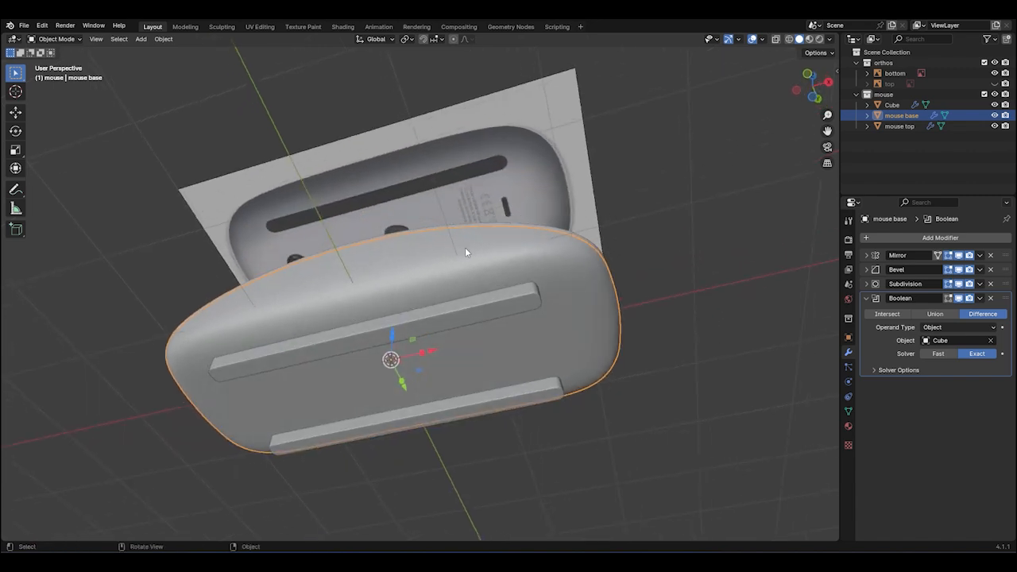
{"action": "scroll", "coordinate": [465, 253], "scroll_direction": "up", "scroll_amount": 3}
{"action": "middle_click_drag", "start_coordinate": [654, 348], "coordinate": [628, 334]}
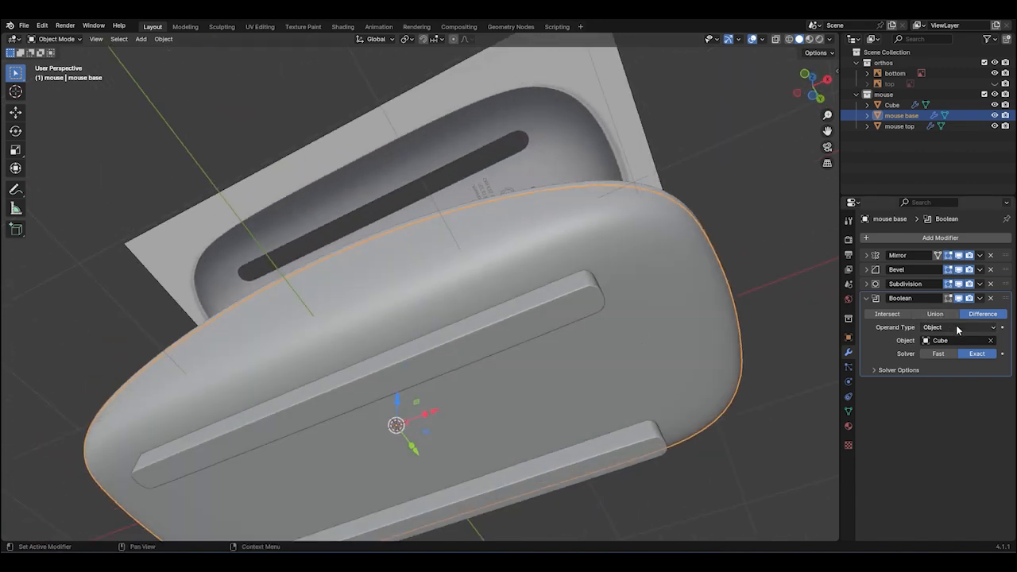
{"action": "left_click", "coordinate": [938, 353]}
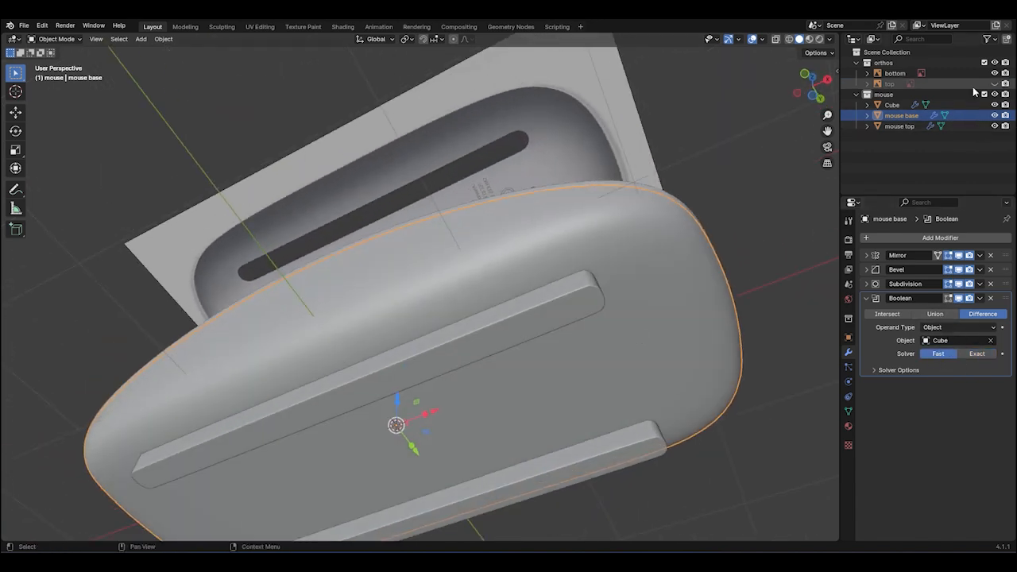
{"action": "left_click", "coordinate": [994, 104]}
{"action": "middle_click_drag", "start_coordinate": [755, 183], "coordinate": [636, 342]}
{"action": "left_click", "coordinate": [867, 298]}
Rename the hidden Cube object as "pad cut"
{"action": "double_click", "coordinate": [894, 104]}
{"action": "type", "text": "cut"}
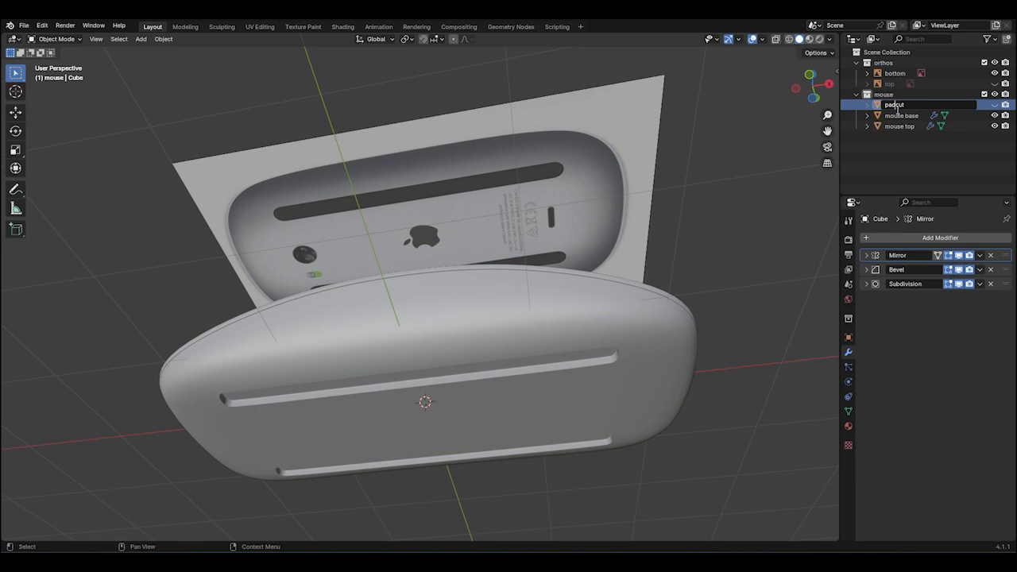
{"action": "type", "text": "ad cut"}
{"action": "key", "text": "Return"}
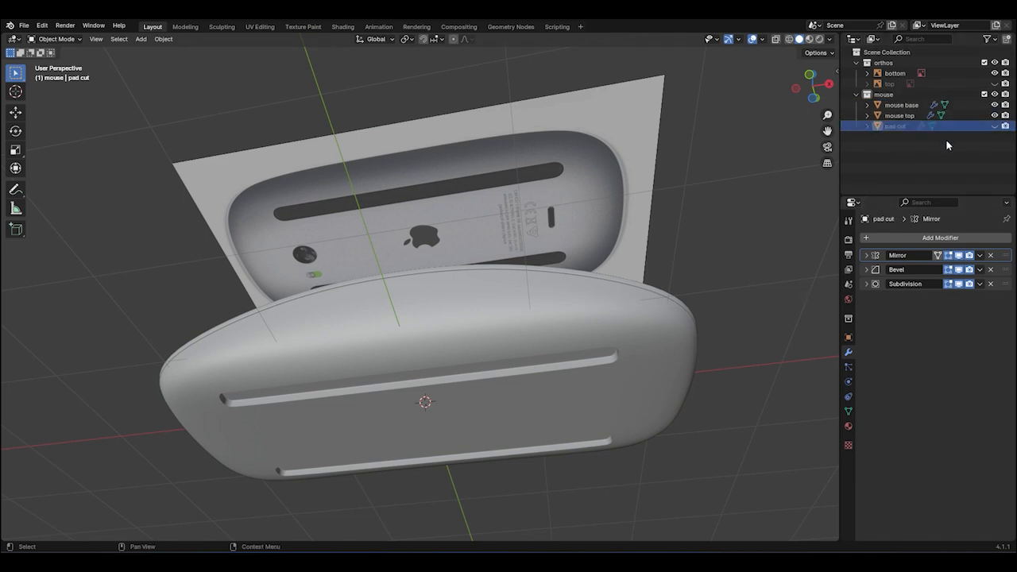
Unhide and duplicate pad cut in place, naming the copy "pad" and hiding the original
{"action": "key", "text": "alt+h"}
{"action": "left_click", "coordinate": [584, 373]}
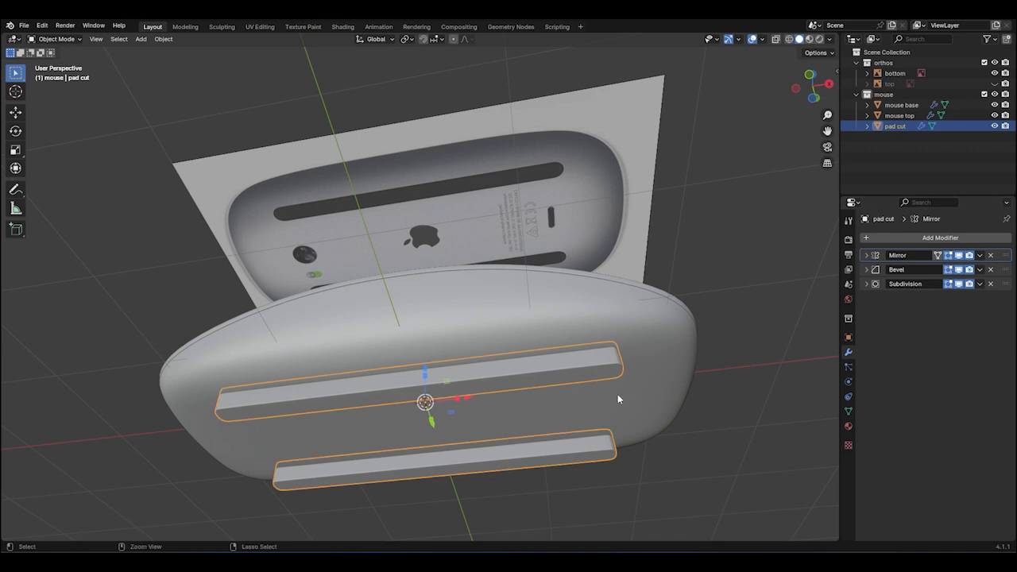
{"action": "key", "text": "shift+d"}
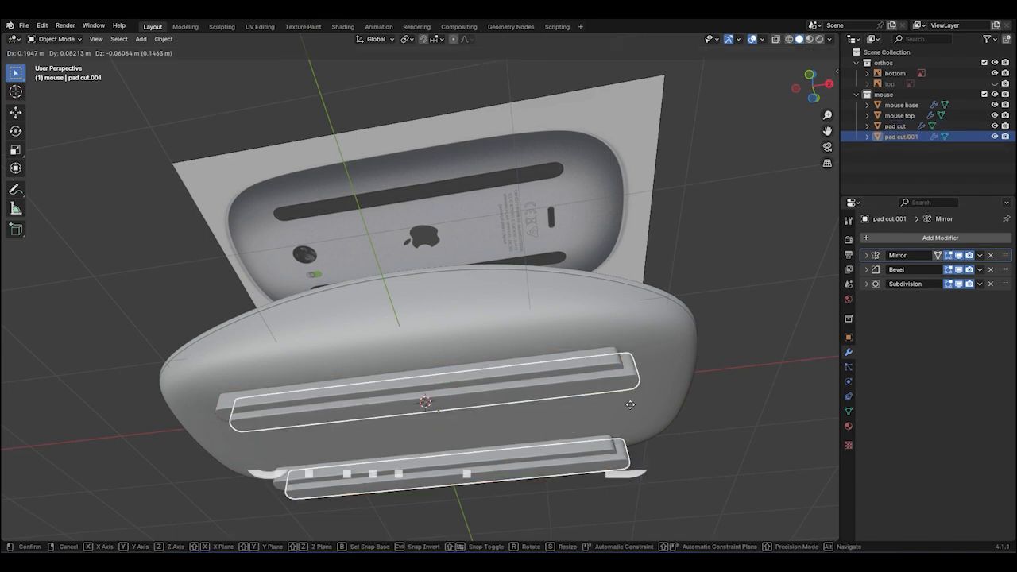
{"action": "key", "text": "Escape"}
{"action": "left_click", "coordinate": [994, 126]}
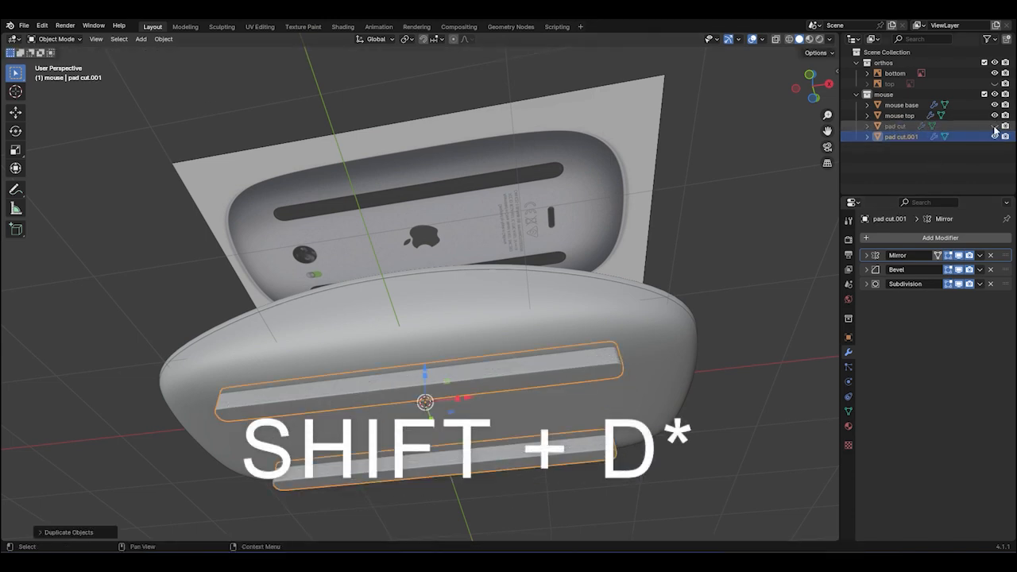
{"action": "double_click", "coordinate": [898, 136]}
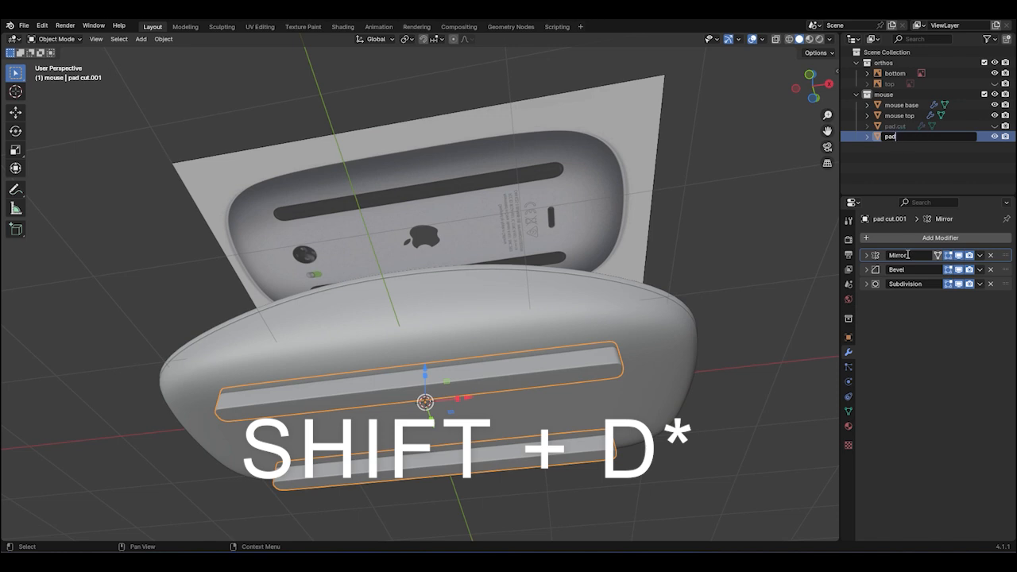
{"action": "key", "text": "Return"}
Open the pad mesh in Edit Mode from the Front view
{"action": "key", "text": "Tab"}
{"action": "key", "text": "KP_1"}
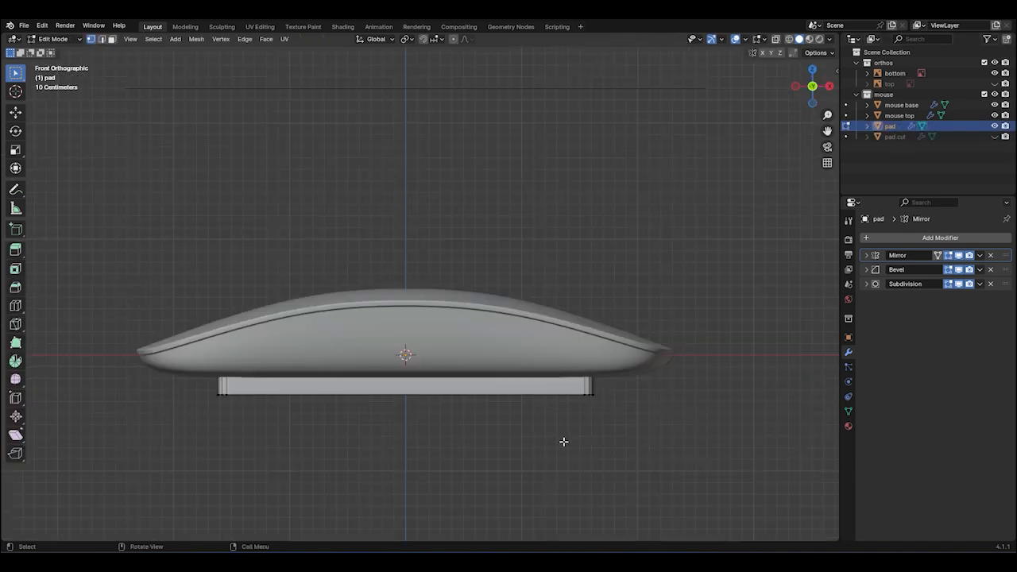
{"action": "scroll", "coordinate": [564, 442], "scroll_direction": "up", "scroll_amount": 2}
{"action": "middle_click_drag", "start_coordinate": [564, 442], "coordinate": [739, 413], "text": "shift"}
{"action": "left_click_drag", "start_coordinate": [805, 389], "coordinate": [196, 341]}
{"action": "scroll", "coordinate": [429, 334], "scroll_direction": "up", "scroll_amount": 2}
{"action": "key", "text": "g"}
{"action": "key", "text": "z"}
{"action": "right_click", "coordinate": [461, 389]}
With X-ray on, select all of the pad's bottom vertices and raise them along Z to thin the pad
{"action": "key", "text": "alt+z"}
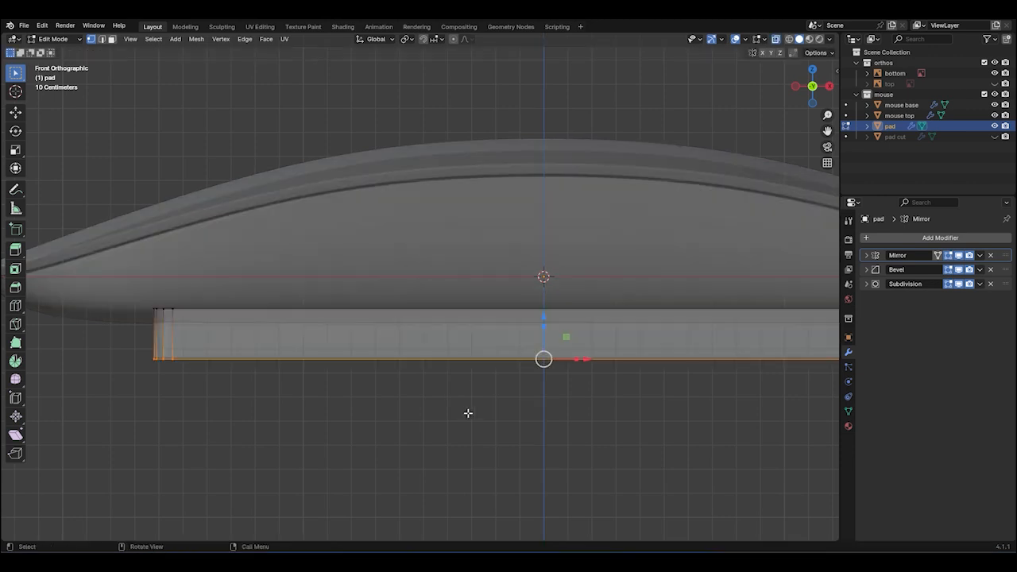
{"action": "scroll", "coordinate": [469, 414], "scroll_direction": "down", "scroll_amount": 2}
{"action": "middle_click_drag", "start_coordinate": [468, 414], "coordinate": [347, 410], "text": "shift"}
{"action": "left_click_drag", "start_coordinate": [748, 422], "coordinate": [100, 351]}
{"action": "scroll", "coordinate": [135, 352], "scroll_direction": "up", "scroll_amount": 2}
{"action": "left_click_drag", "start_coordinate": [513, 339], "coordinate": [515, 309]}
{"action": "scroll", "coordinate": [516, 318], "scroll_direction": "down", "scroll_amount": 3}
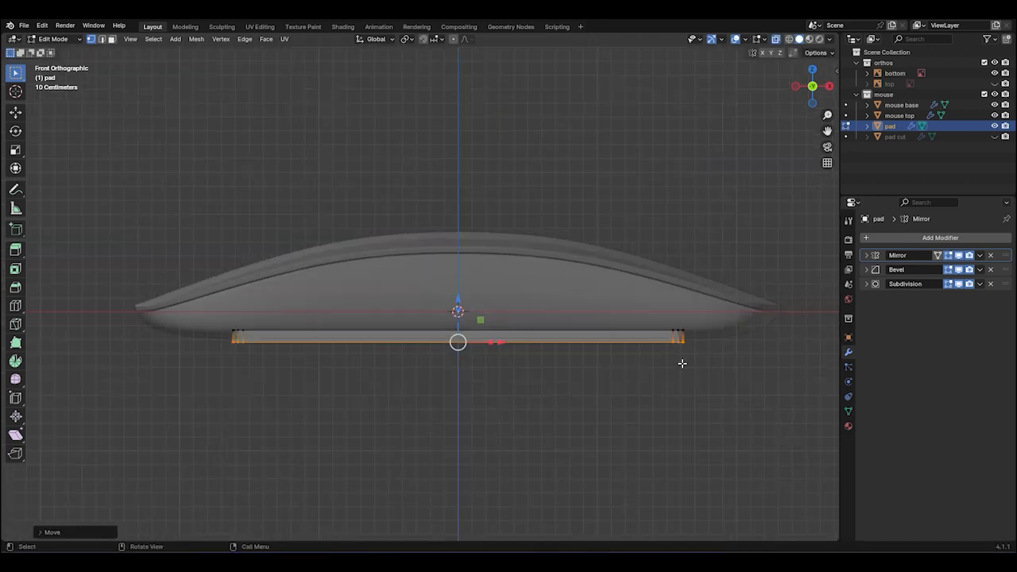
In Top view, scale the pad down slightly so it sits inside the reference foot strip
{"action": "middle_click_drag", "start_coordinate": [681, 363], "coordinate": [671, 199]}
{"action": "scroll", "coordinate": [672, 215], "scroll_direction": "up", "scroll_amount": 2}
{"action": "key", "text": "s"}
{"action": "right_click", "coordinate": [547, 311]}
{"action": "key", "text": "KP_5"}
{"action": "key", "text": "KP_7"}
{"action": "key", "text": "s"}
{"action": "left_click", "coordinate": [509, 318]}
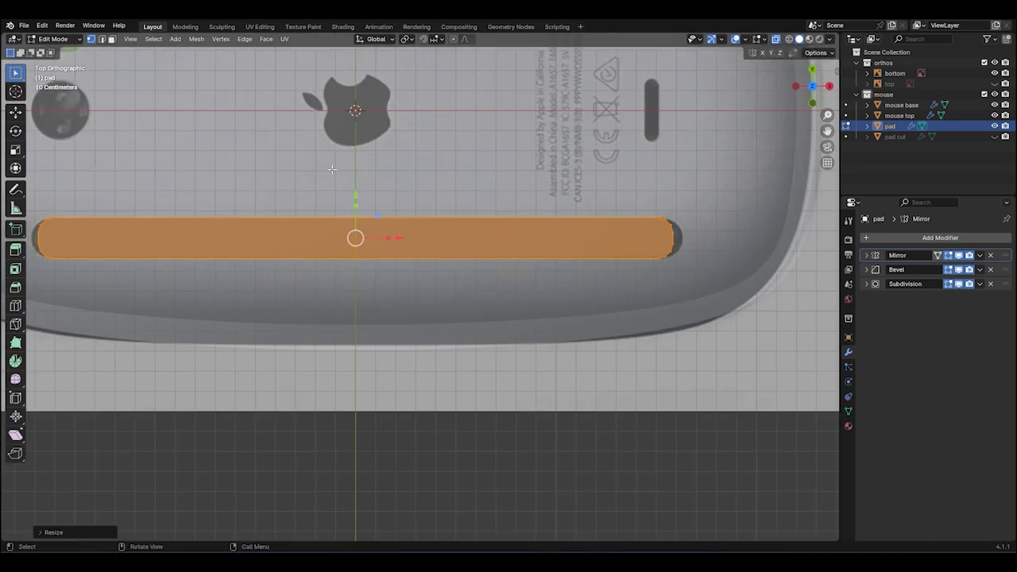
{"action": "key", "text": "s"}
{"action": "key", "text": "x"}
{"action": "key", "text": "y"}
{"action": "right_click", "coordinate": [357, 179]}
Fine-tune the pad's overall scale and narrow it along Y to leave a small gap beside the groove walls
{"action": "scroll", "coordinate": [430, 199], "scroll_direction": "down", "scroll_amount": 1}
{"action": "middle_click_drag", "start_coordinate": [430, 200], "coordinate": [481, 199], "text": "shift"}
{"action": "key", "text": "s"}
{"action": "left_click", "coordinate": [550, 223]}
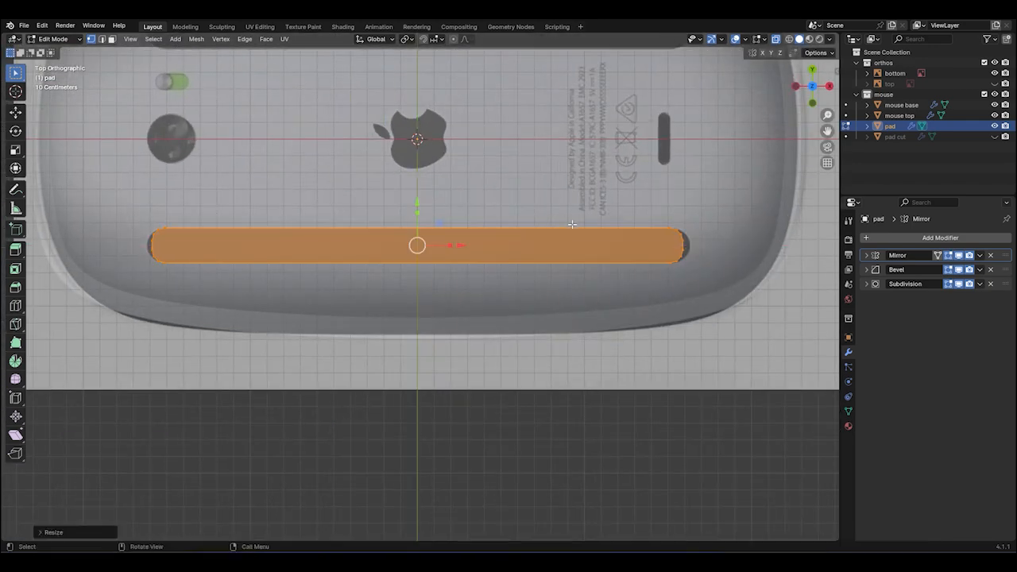
{"action": "key", "text": "s"}
{"action": "key", "text": "y"}
{"action": "left_click", "coordinate": [545, 231]}
In Bottom view, stretch the pad slightly along X to match the length of the groove in the base
{"action": "middle_click_drag", "start_coordinate": [547, 232], "coordinate": [640, 289]}
{"action": "key", "text": "ctrl+KP_7"}
{"action": "key", "text": "KP_Decimal"}
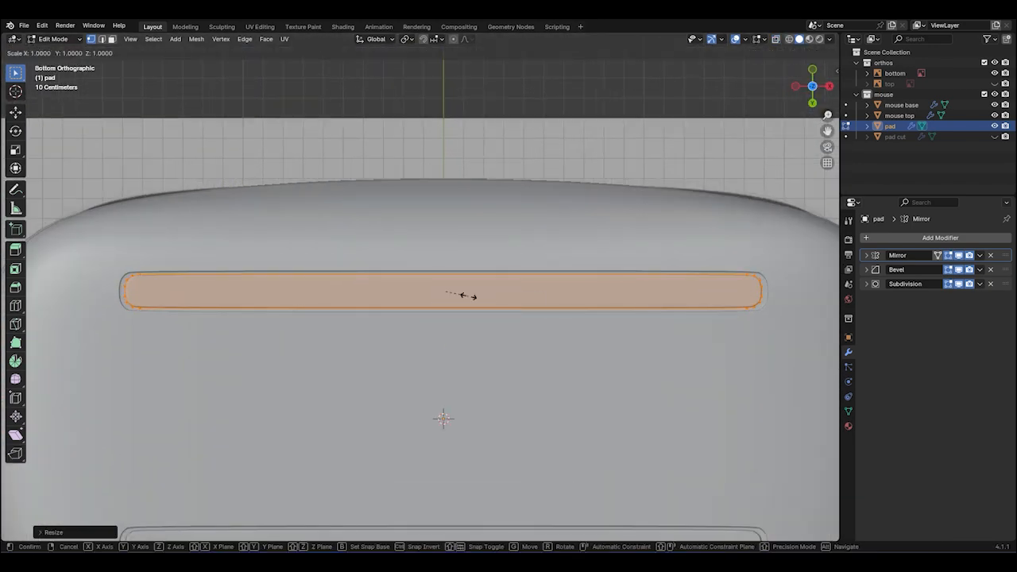
{"action": "key", "text": "s"}
{"action": "key", "text": "x"}
{"action": "right_click", "coordinate": [461, 300]}
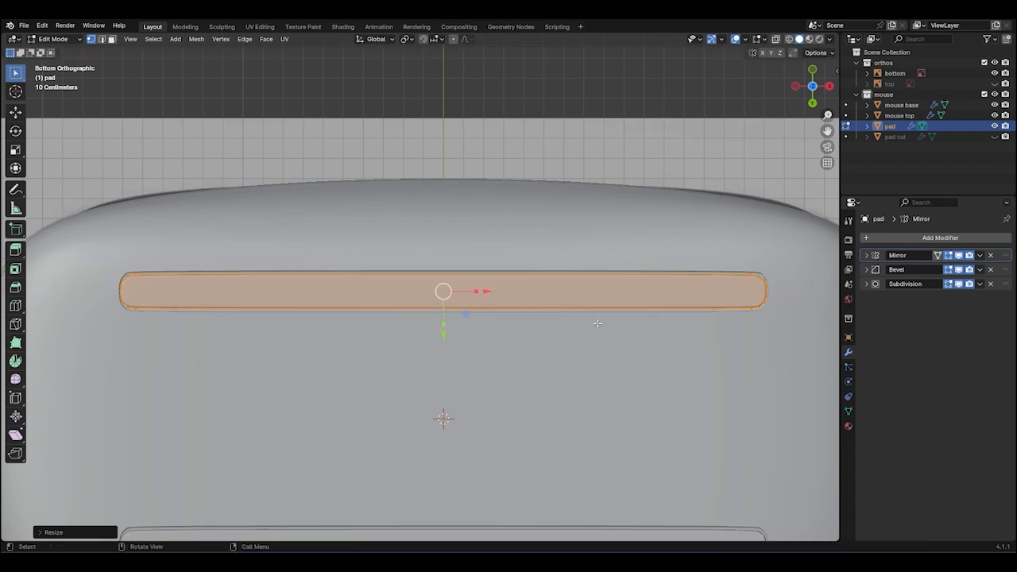
{"action": "key", "text": "s"}
{"action": "key", "text": "y"}
{"action": "right_click", "coordinate": [601, 345]}
{"action": "scroll", "coordinate": [340, 278], "scroll_direction": "up", "scroll_amount": 4}
{"action": "key", "text": "s"}
{"action": "key", "text": "x"}
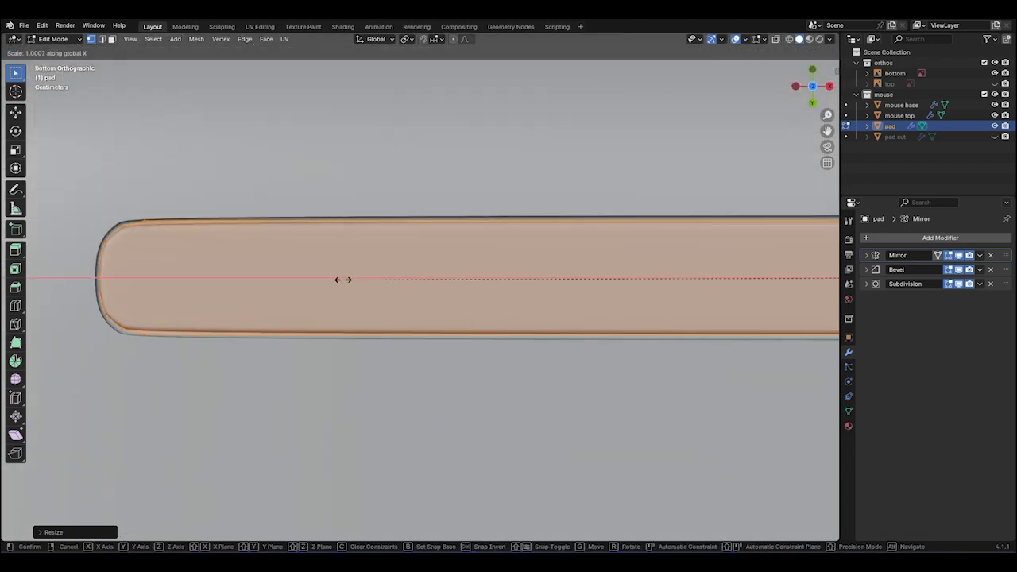
{"action": "right_click", "coordinate": [350, 283]}
Merge the pad's duplicate vertices by distance
{"action": "key", "text": "Tab"}
{"action": "middle_click_drag", "start_coordinate": [349, 284], "coordinate": [268, 352]}
{"action": "key", "text": "Tab"}
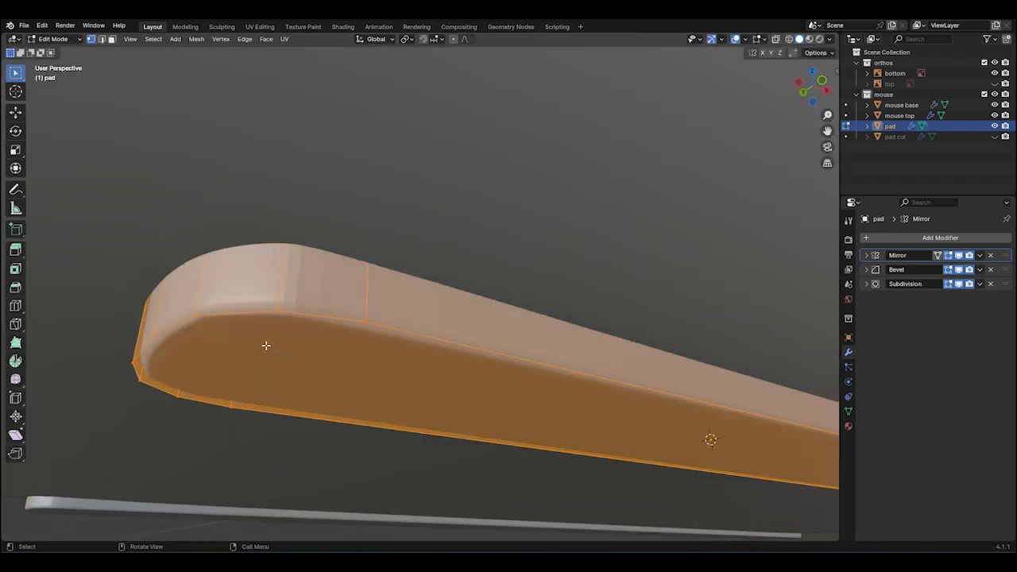
{"action": "key", "text": "m"}
{"action": "left_click", "coordinate": [219, 382]}
In the pad's Bevel modifier, set the limit angle to 34° to smooth the rounded corners
{"action": "scroll", "coordinate": [597, 282], "scroll_direction": "up", "scroll_amount": 3}
{"action": "middle_click_drag", "start_coordinate": [597, 281], "coordinate": [851, 288]}
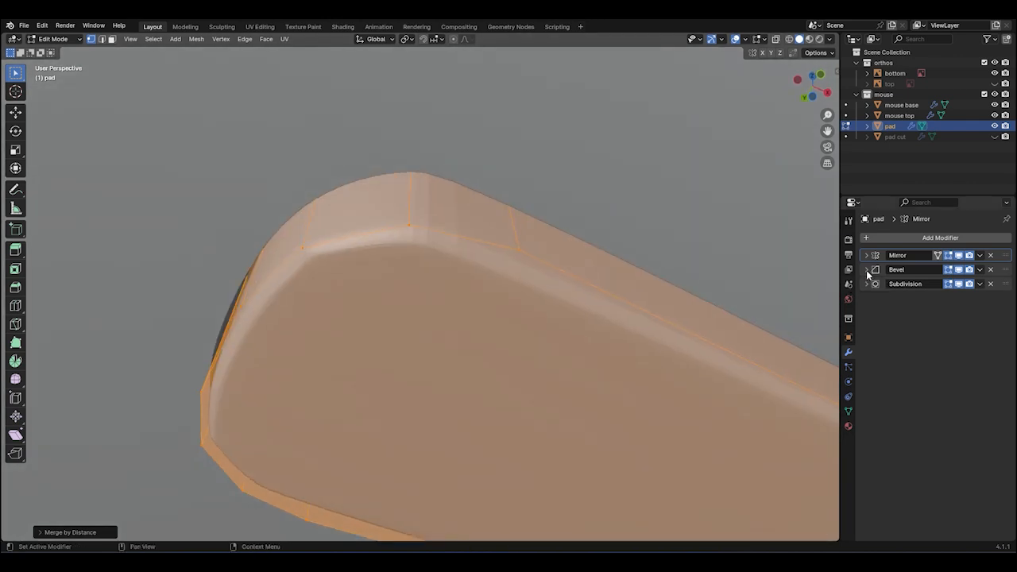
{"action": "left_click", "coordinate": [867, 270]}
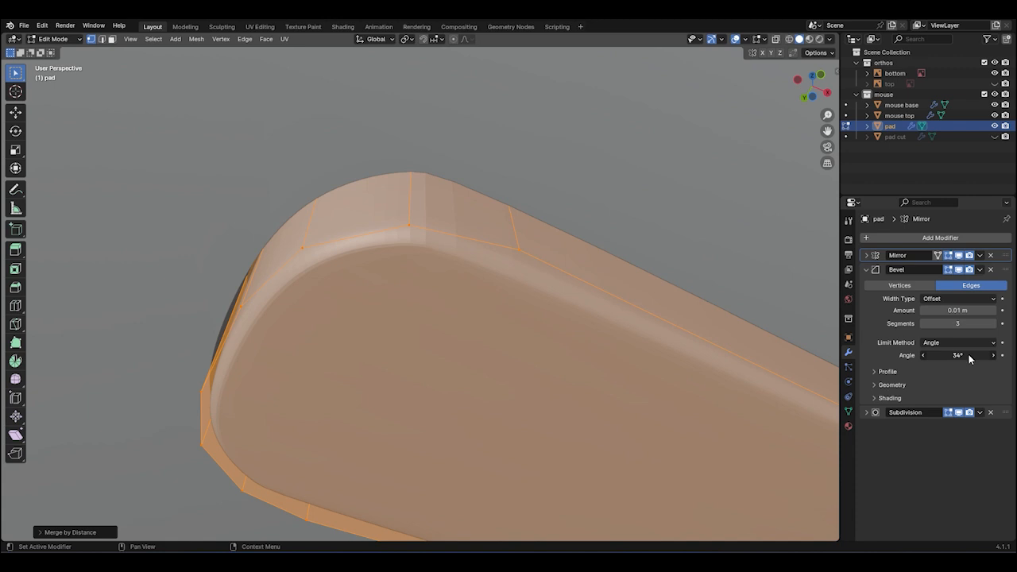
In Object Mode, hide the orthos reference collection, then save the mouse.blend file with the whole mouse in view
{"action": "scroll", "coordinate": [647, 358], "scroll_direction": "down", "scroll_amount": 5}
{"action": "middle_click_drag", "start_coordinate": [647, 358], "coordinate": [676, 156]}
{"action": "scroll", "coordinate": [676, 156], "scroll_direction": "up", "scroll_amount": 5}
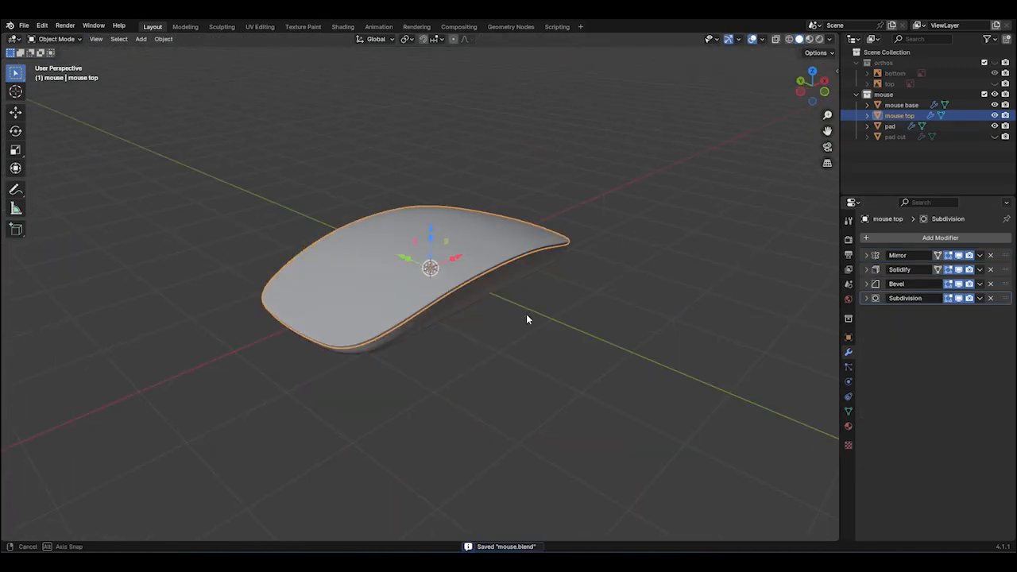
{"action": "middle_click_drag", "start_coordinate": [442, 297], "coordinate": [803, 325]}
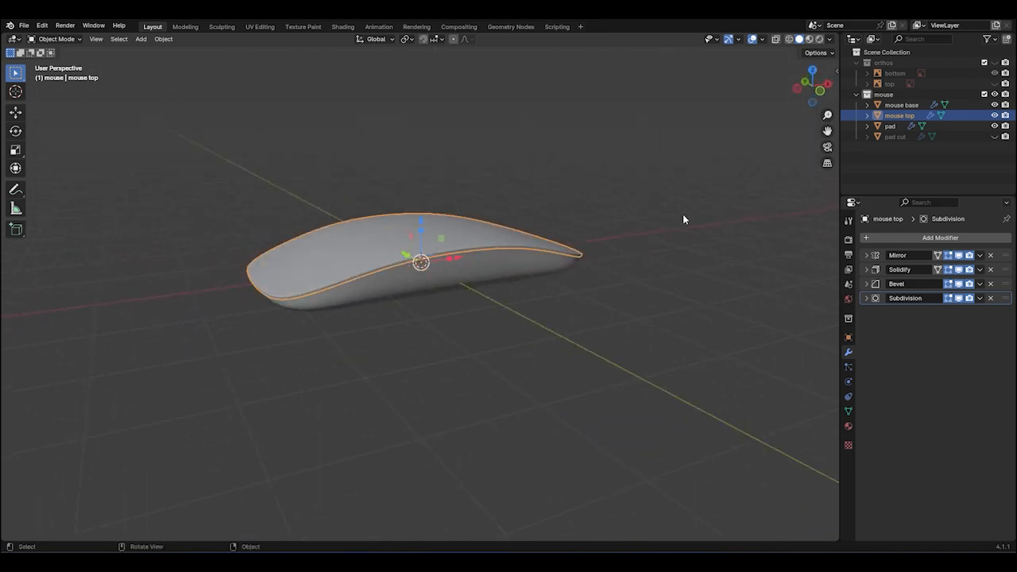